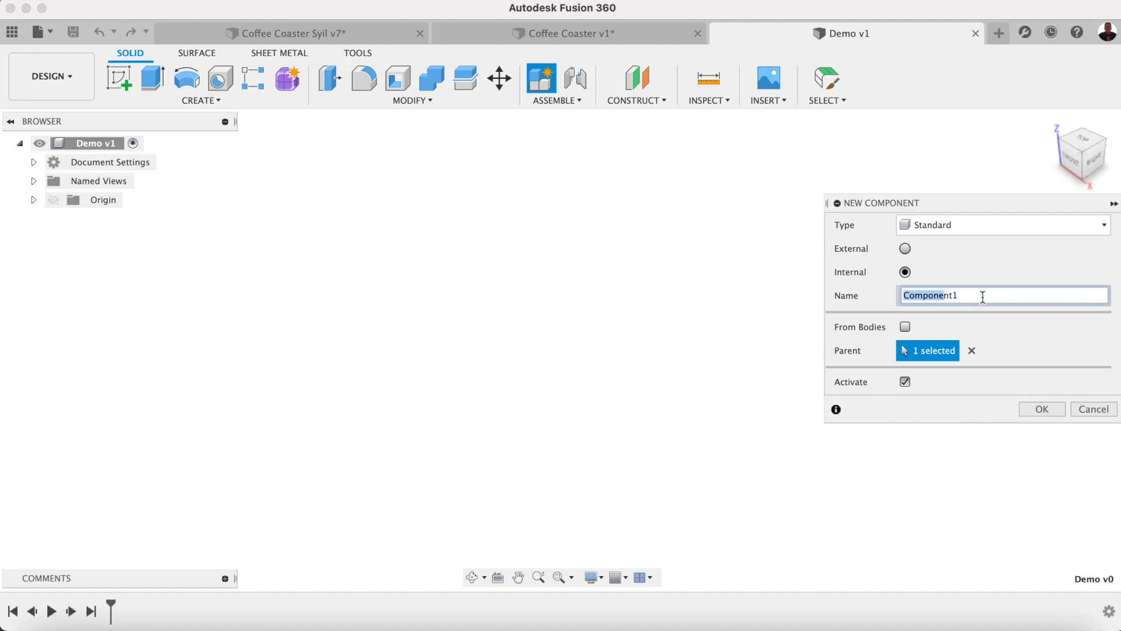
Create an internal component named Base and start a sketch on its horizontal XY plane.
text(Base)
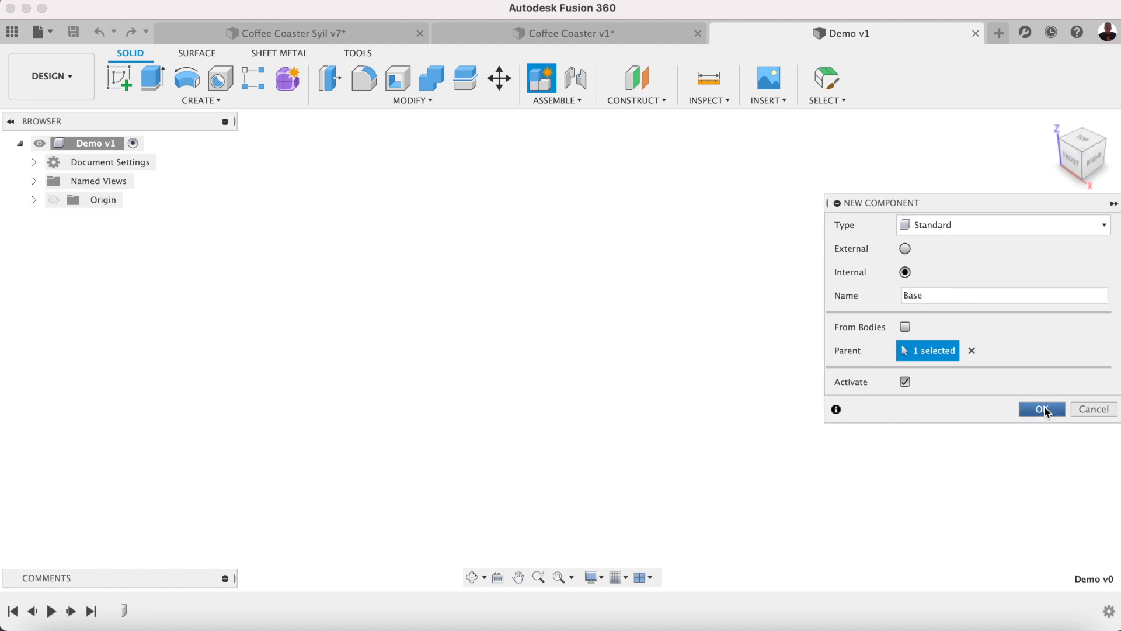
click(1044, 410)
click(122, 86)
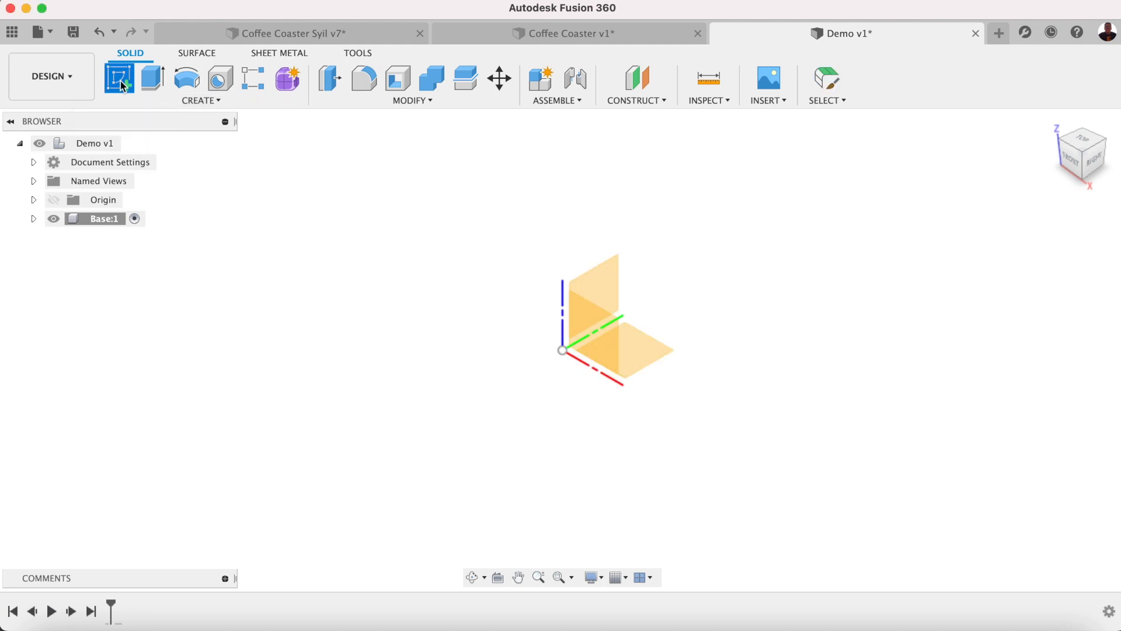
click(646, 353)
Draw a center rectangle of 110 mm by 110 mm centred on the sketch origin.
key(r)
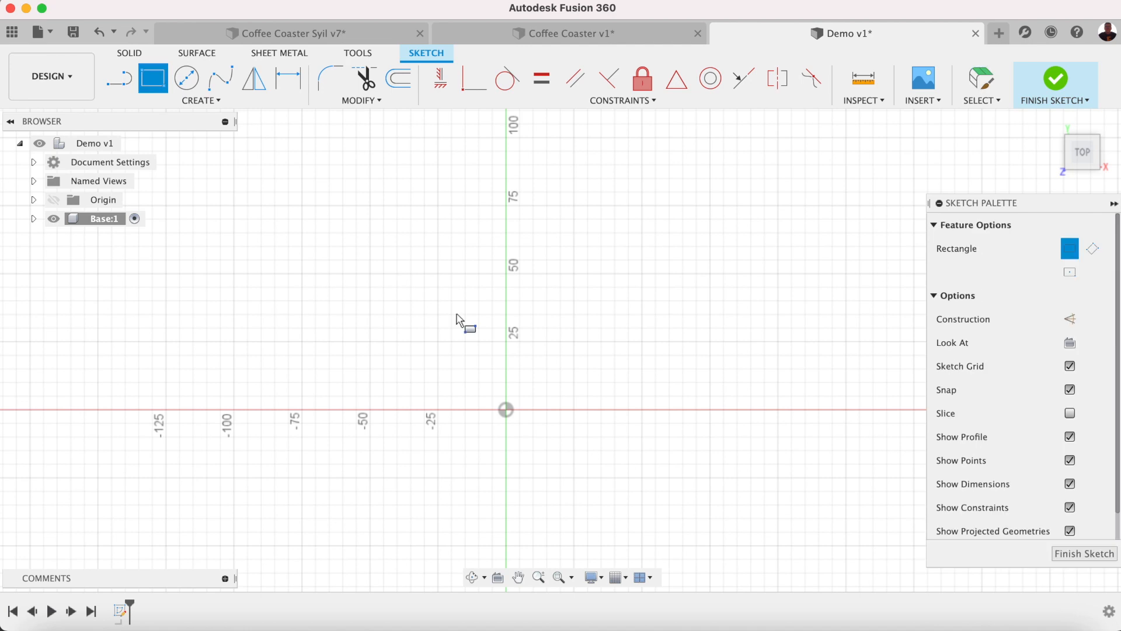
click(1069, 271)
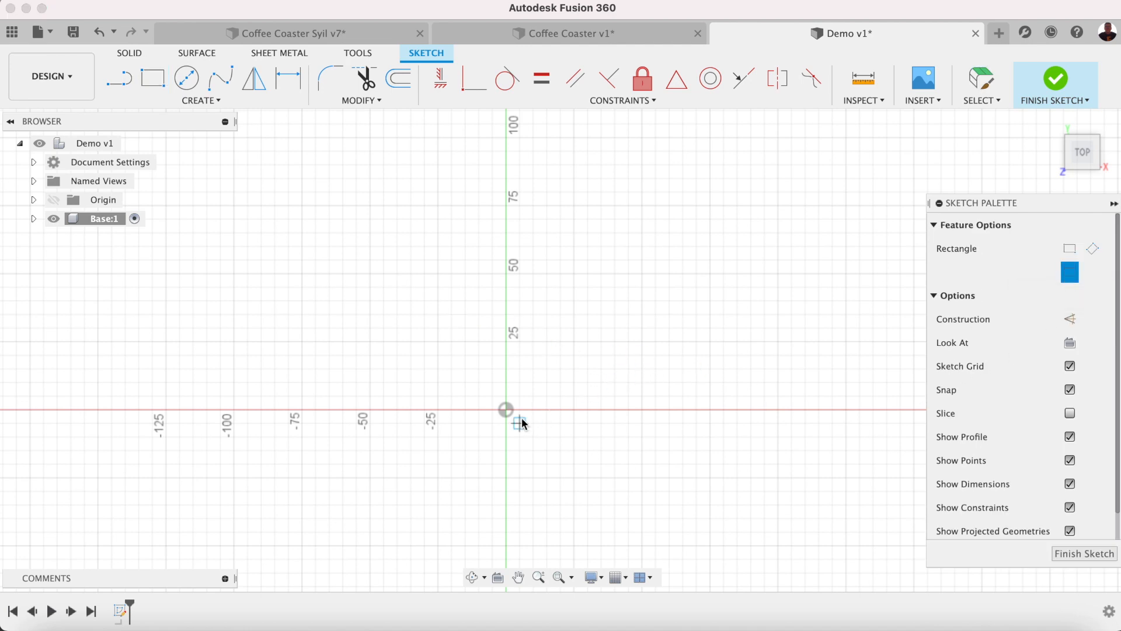
click(507, 410)
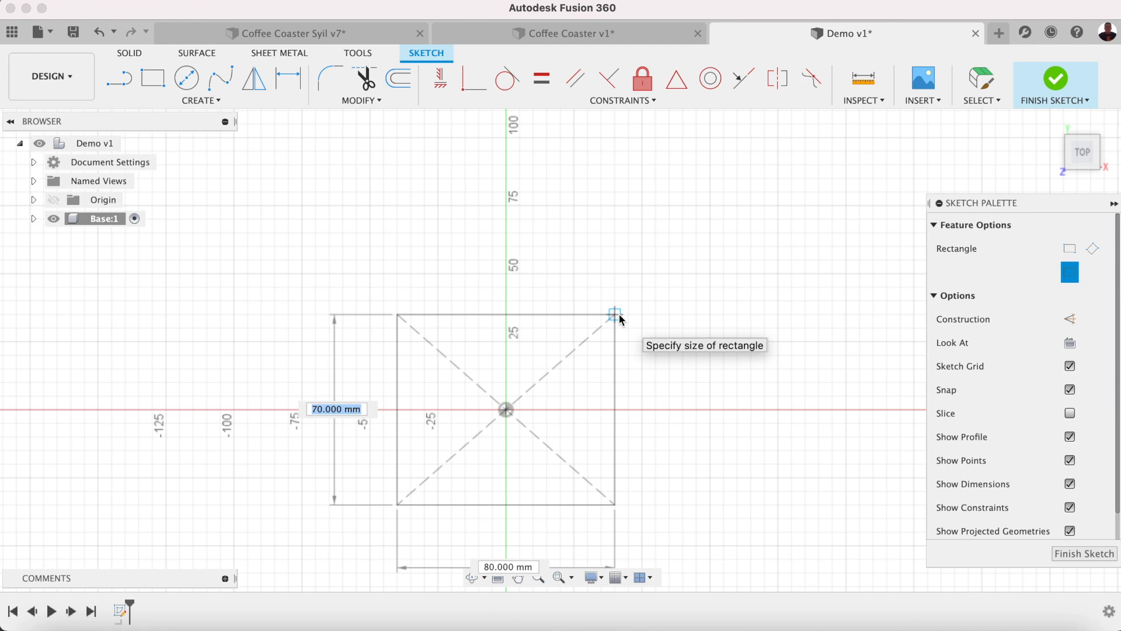
text(110)
key(Tab)
text(110)
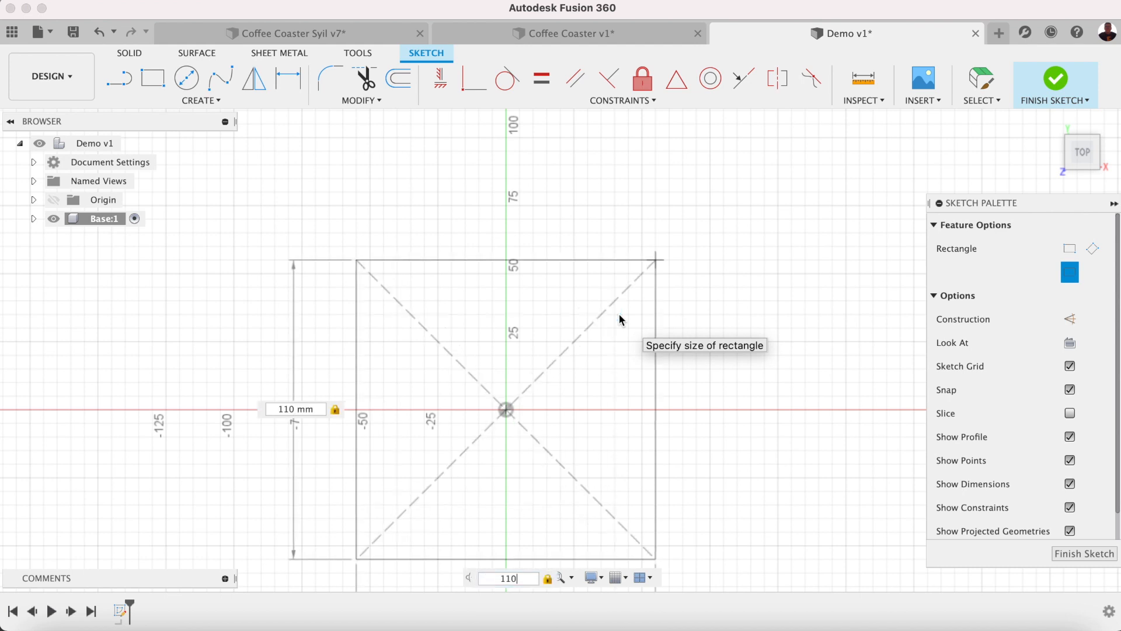
key(Return)
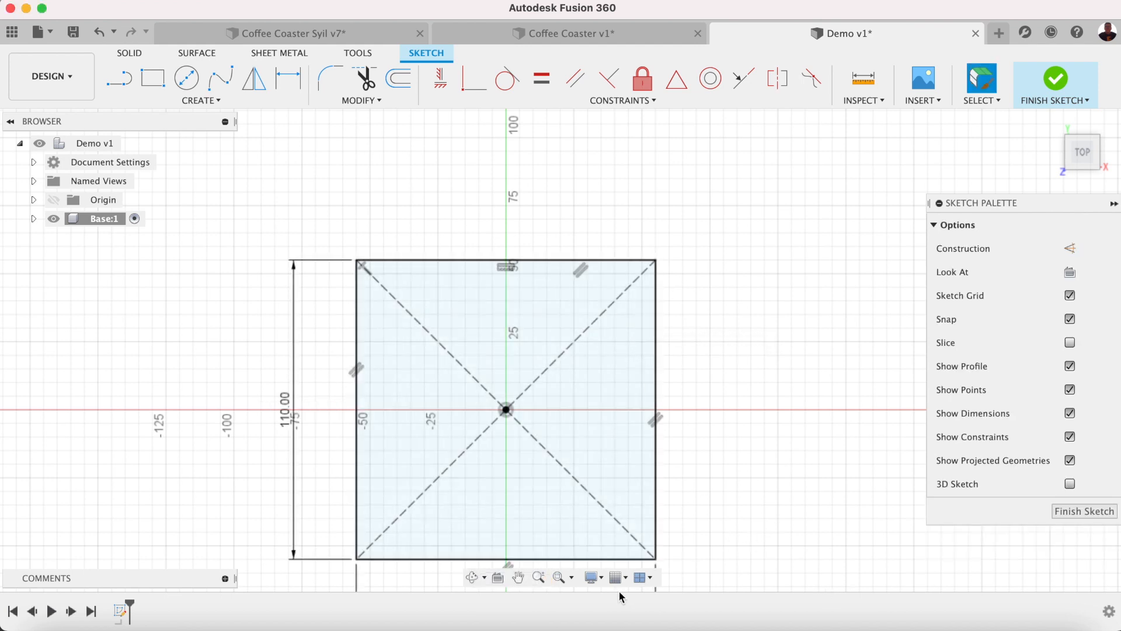
Offset the square inward by 6.5 mm and finish the sketch.
click(558, 577)
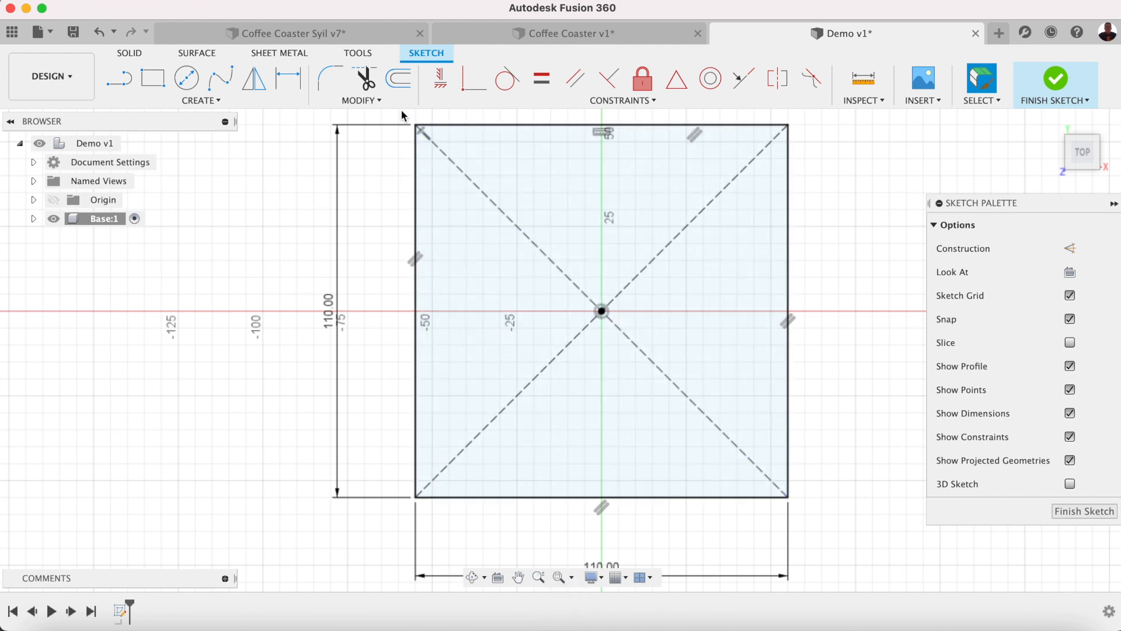
click(399, 78)
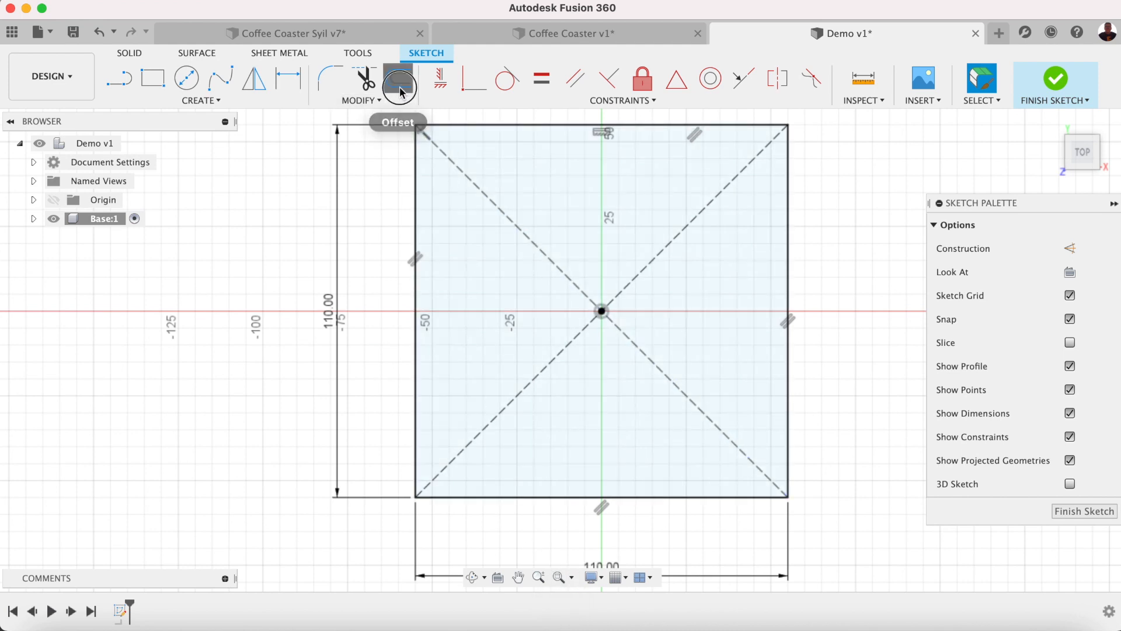
click(500, 126)
drag(499, 135, 501, 144)
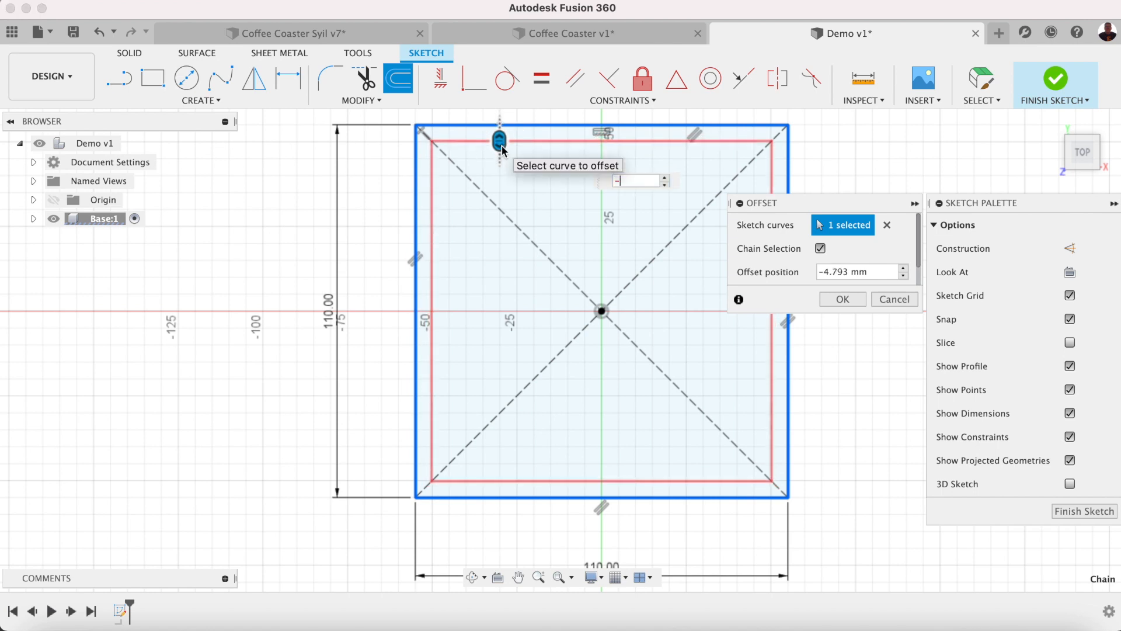
key(Return)
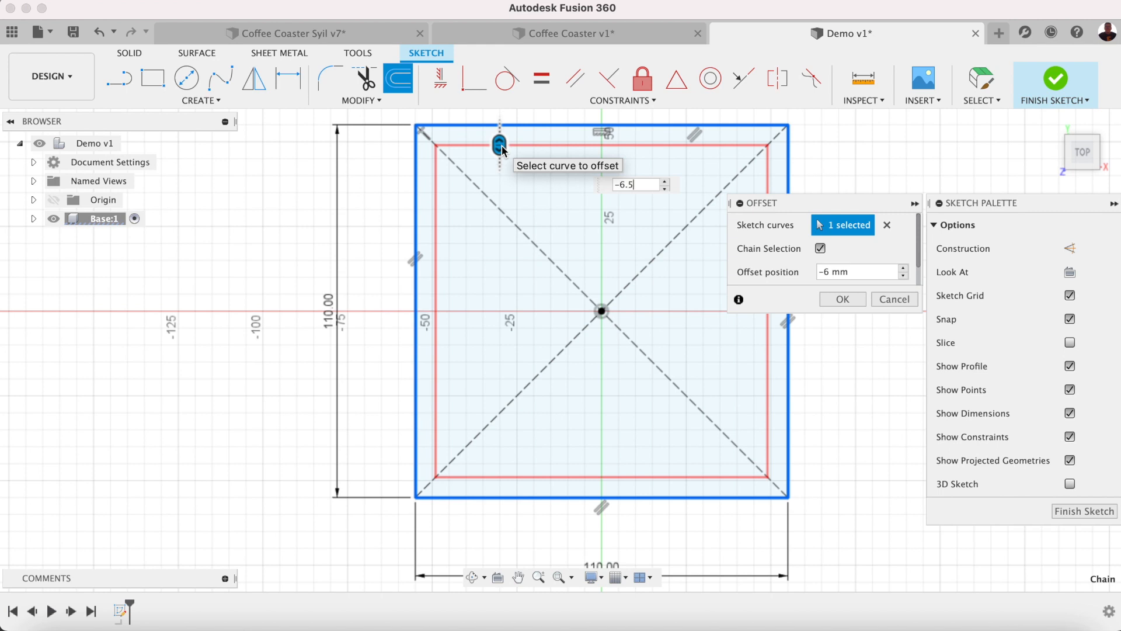
text(.5)
key(Return)
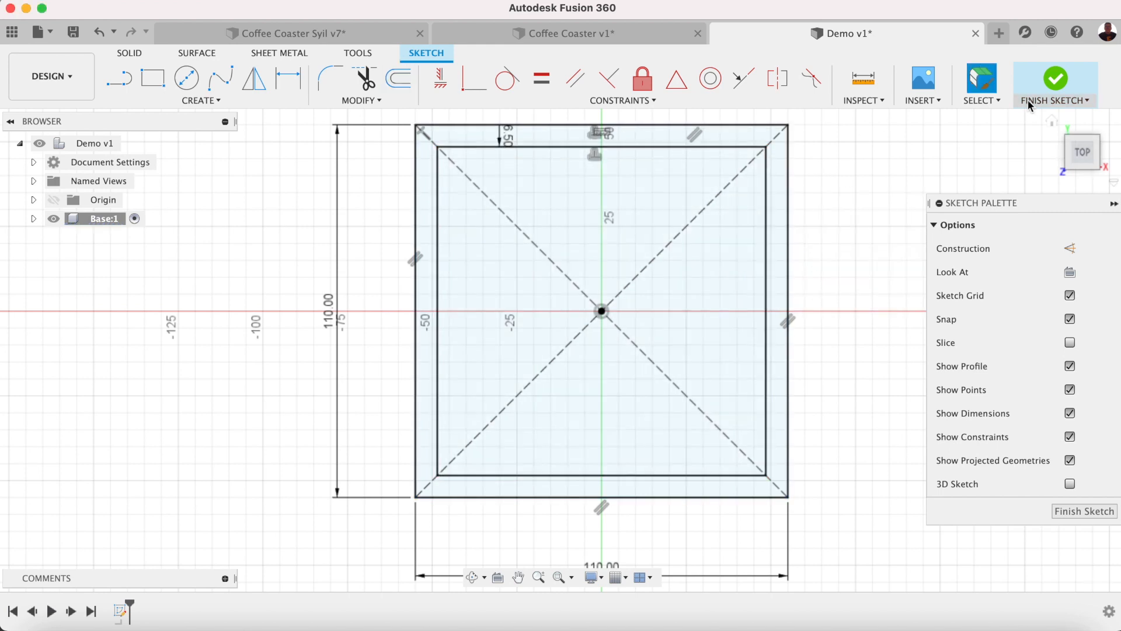
click(1054, 80)
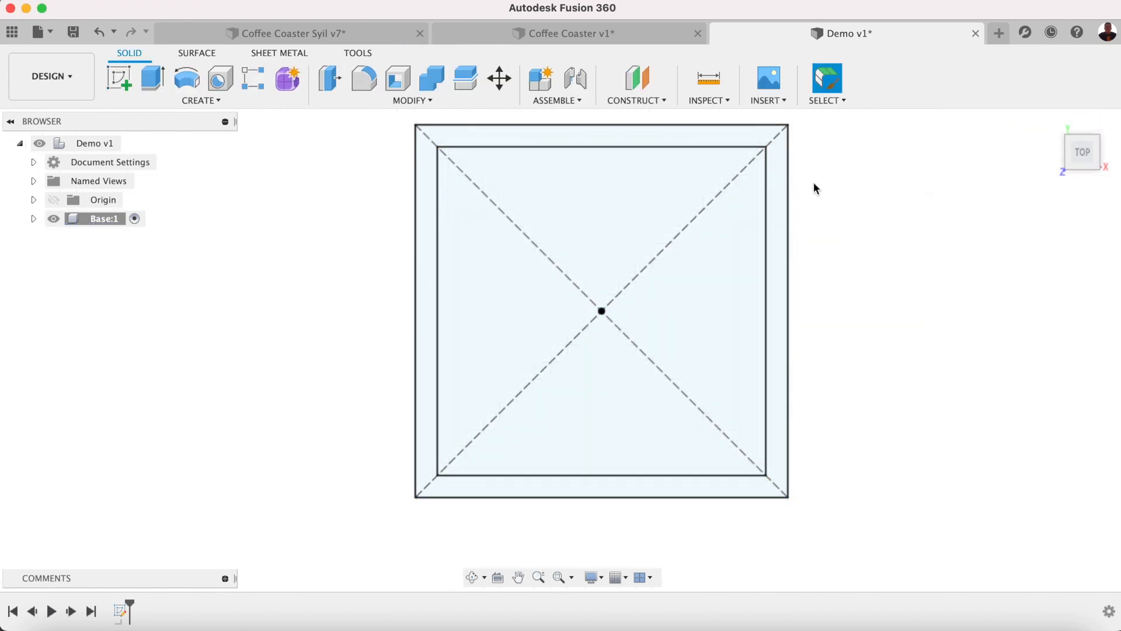
Extrude both the border and inner square profiles downward by 3.25 mm as a new body.
key(e)
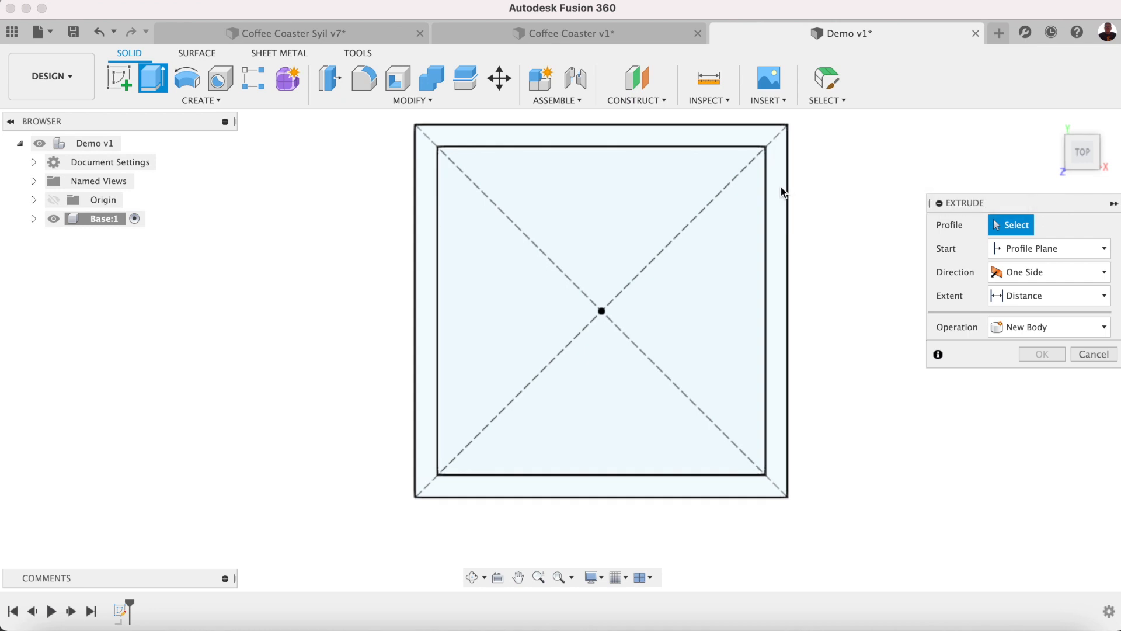
click(782, 193)
click(749, 207)
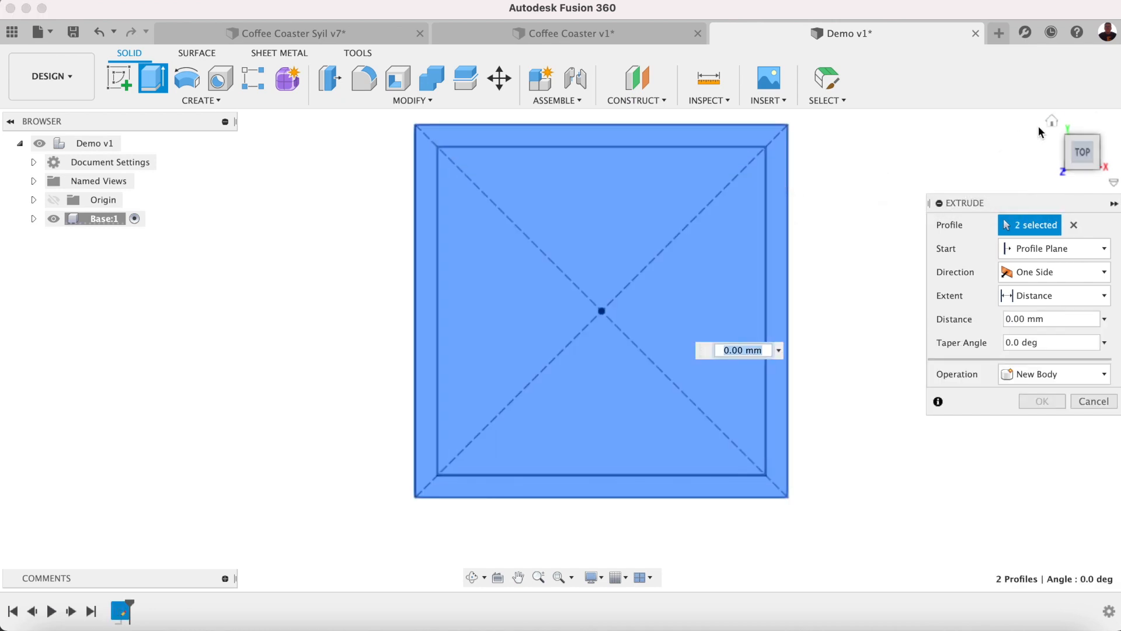
click(1050, 123)
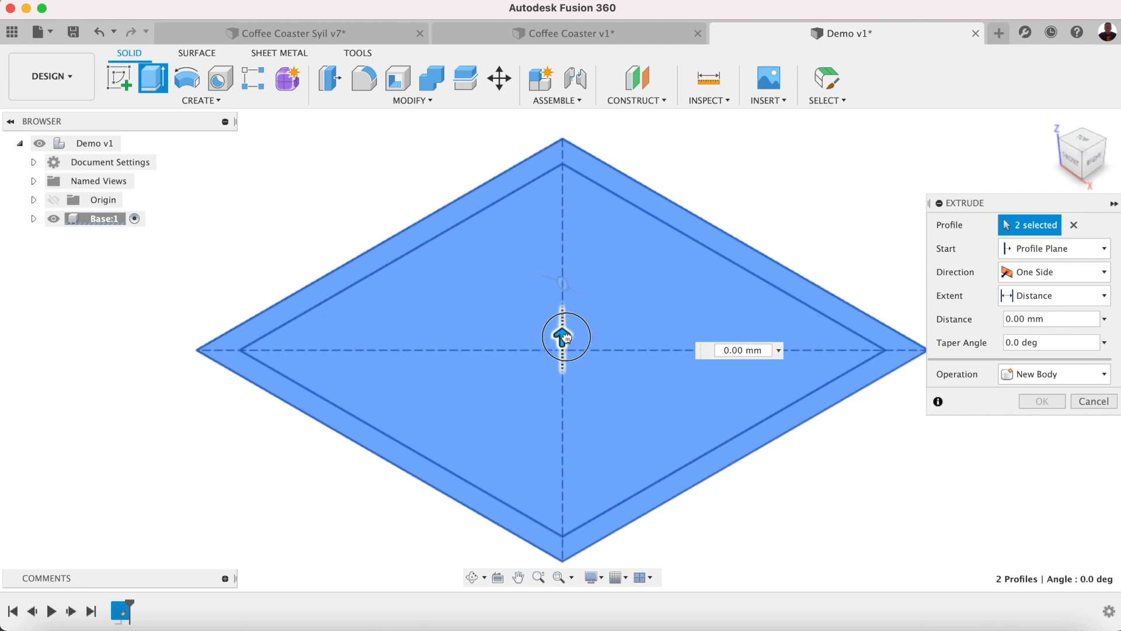
drag(568, 333, 569, 353)
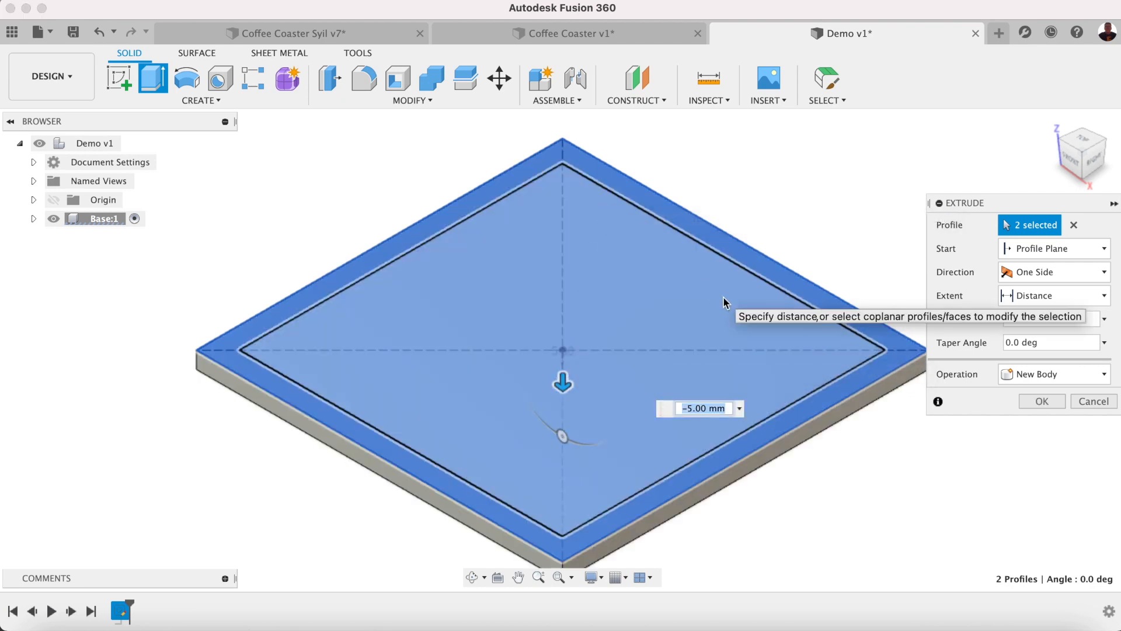
text(-3.25)
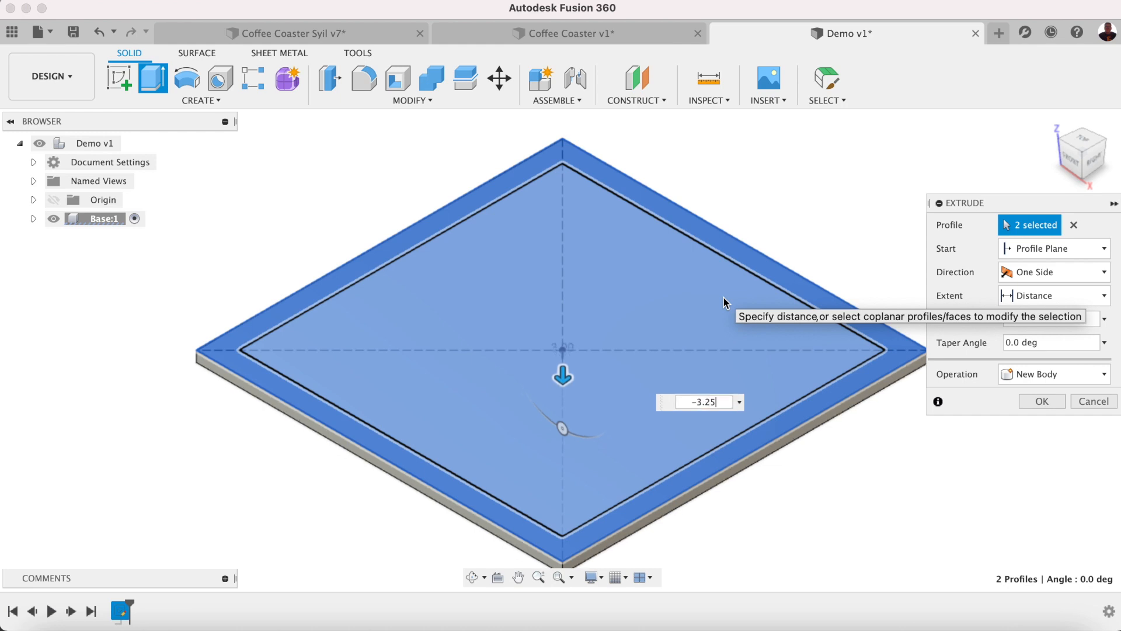
click(1042, 401)
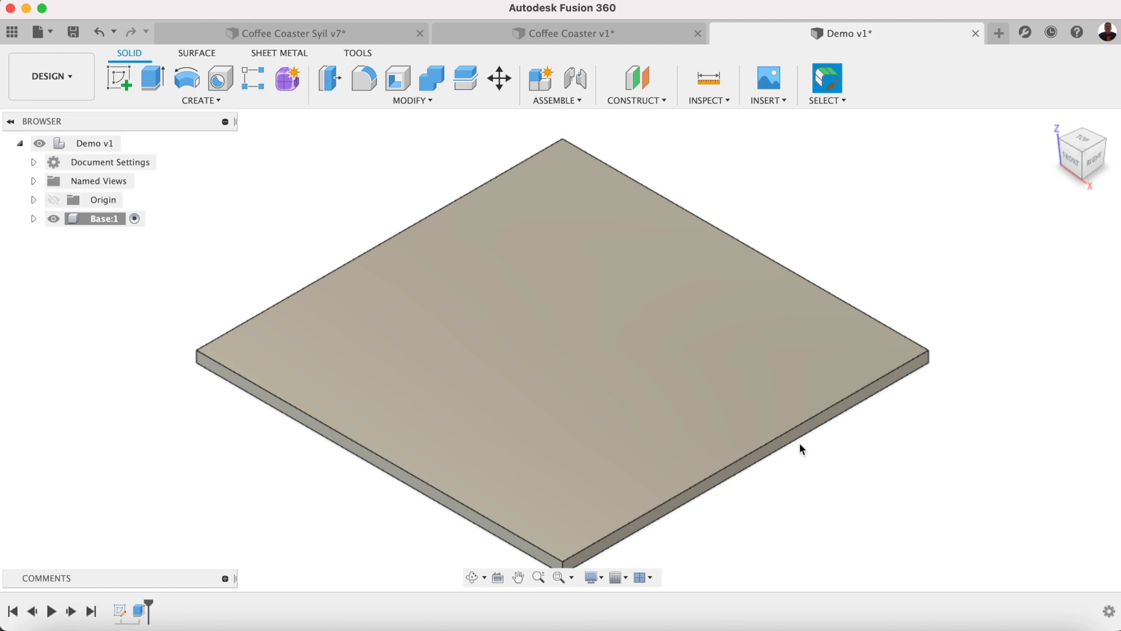
Make the Base component's sketch visible again on top of the plate.
click(34, 218)
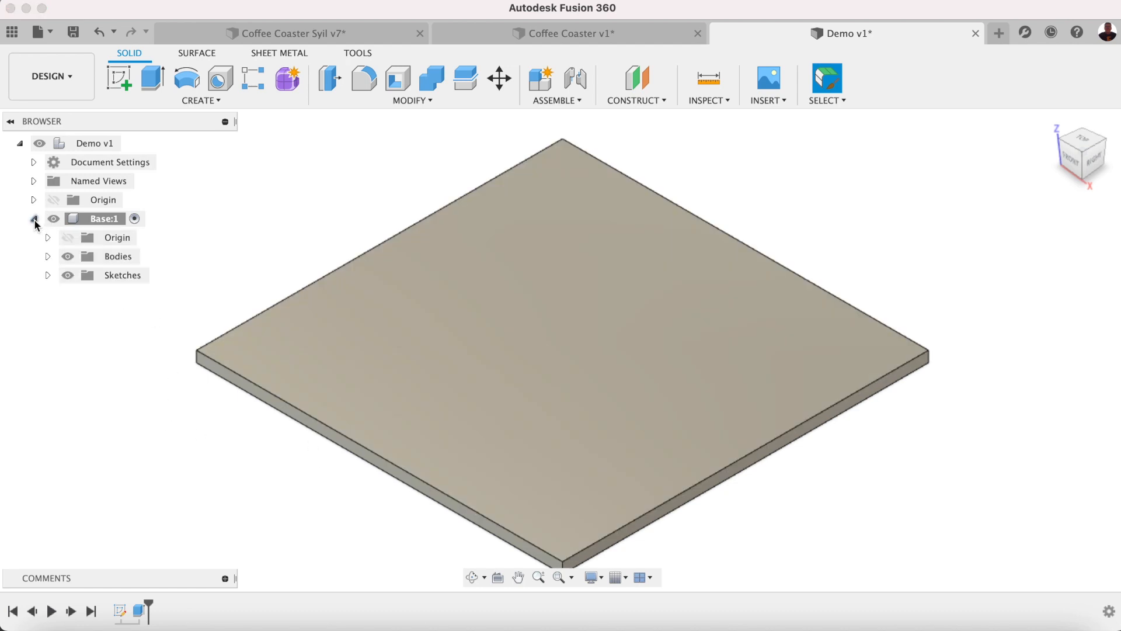
click(48, 275)
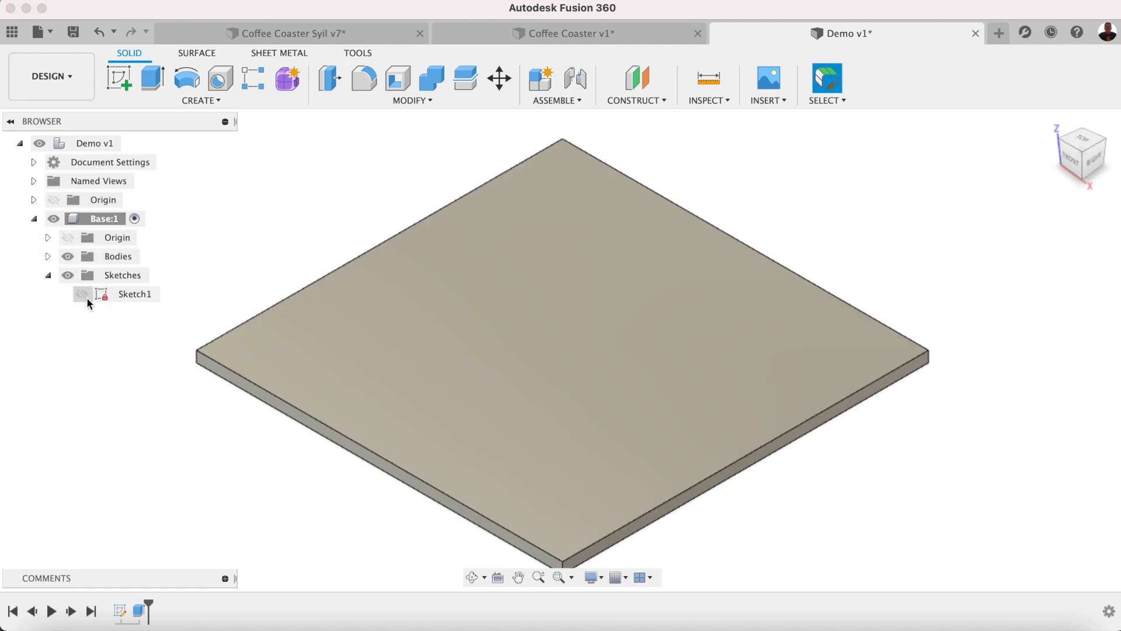
click(82, 294)
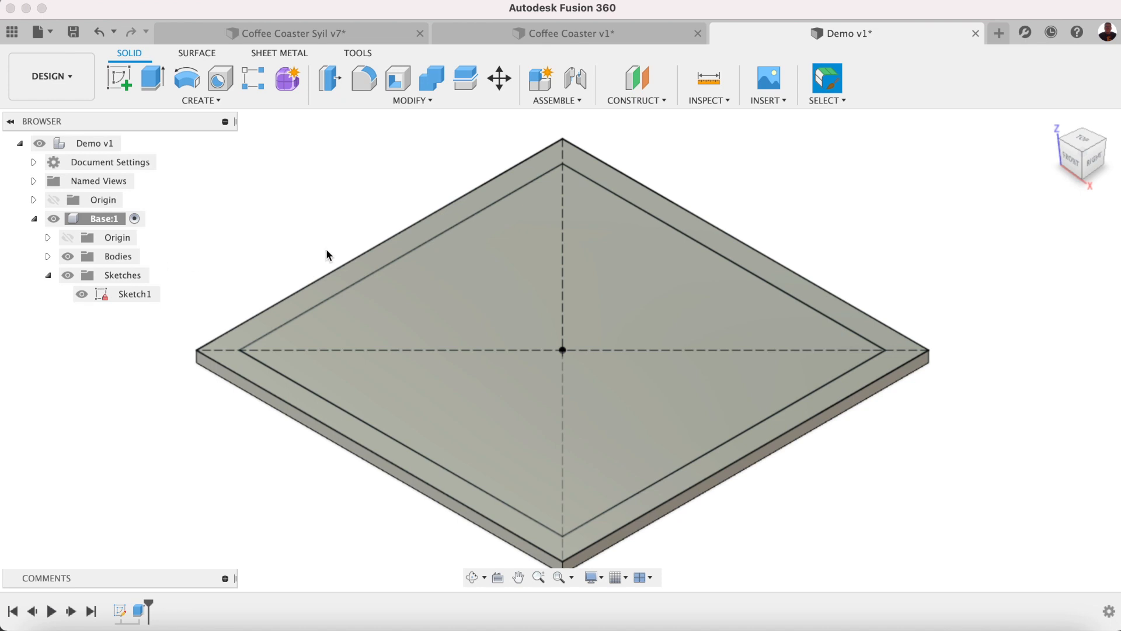
Cut the inner square profile 1.5 mm deep into the plate, then hide the sketch.
key(e)
click(447, 295)
drag(565, 337, 564, 356)
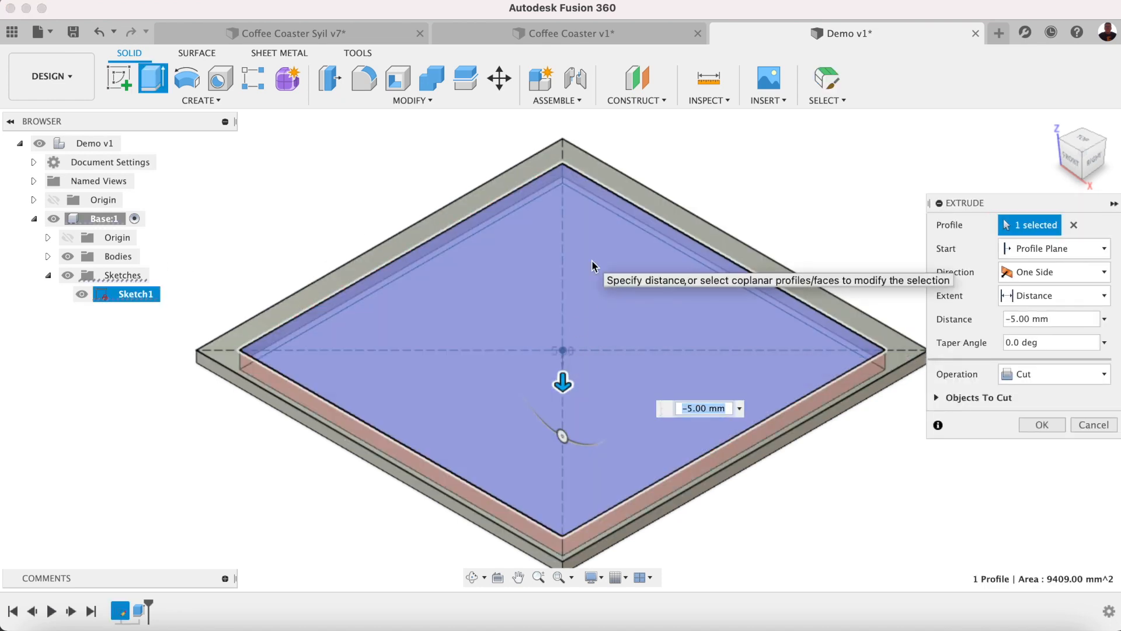
text(-1.5)
key(Return)
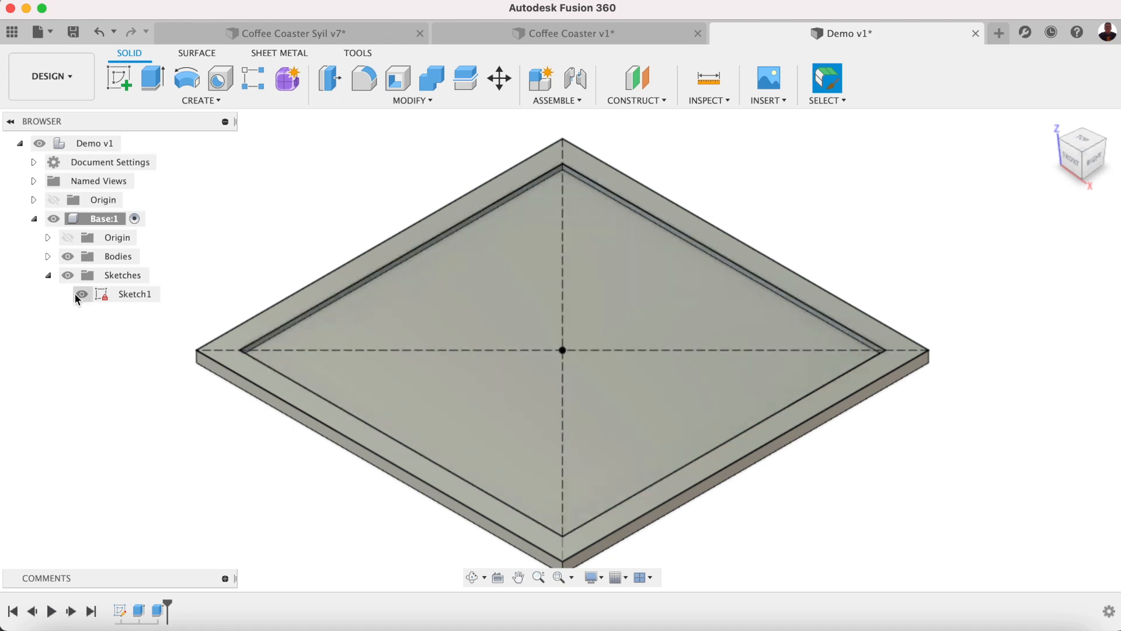
click(81, 294)
click(49, 276)
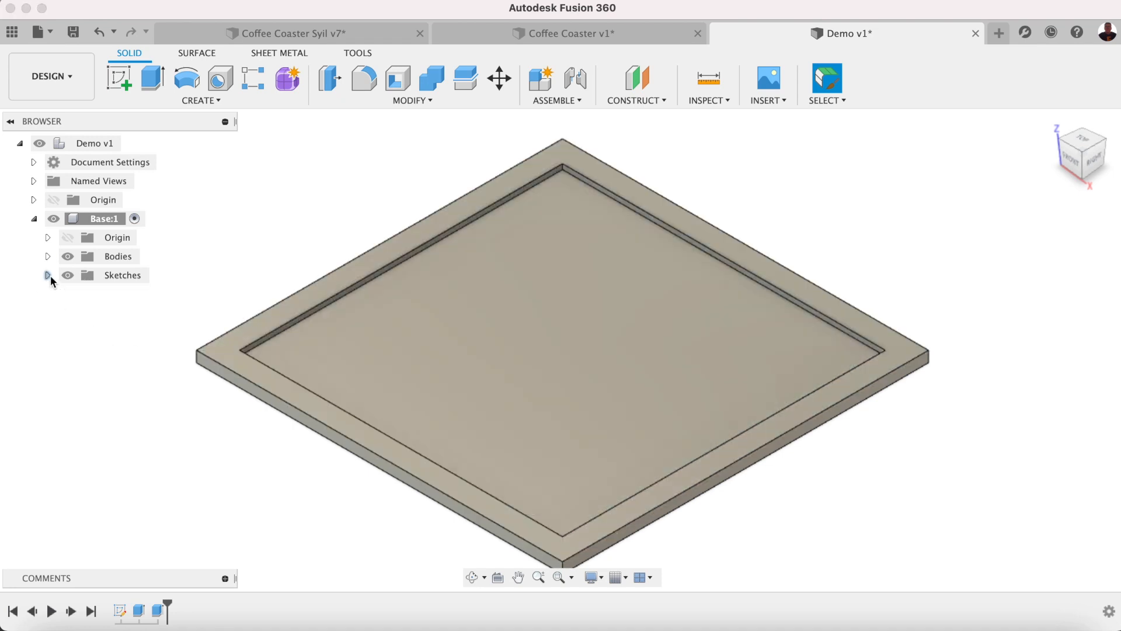
click(34, 219)
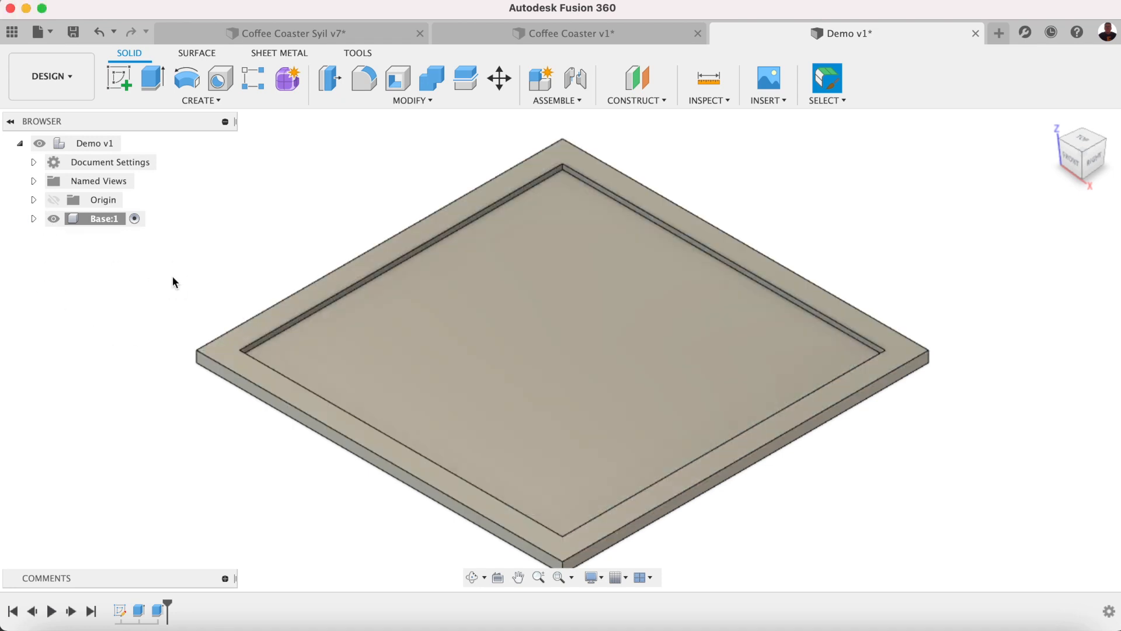
Fillet the four outer vertical corner edges of the plate with a 6 mm radius.
click(363, 79)
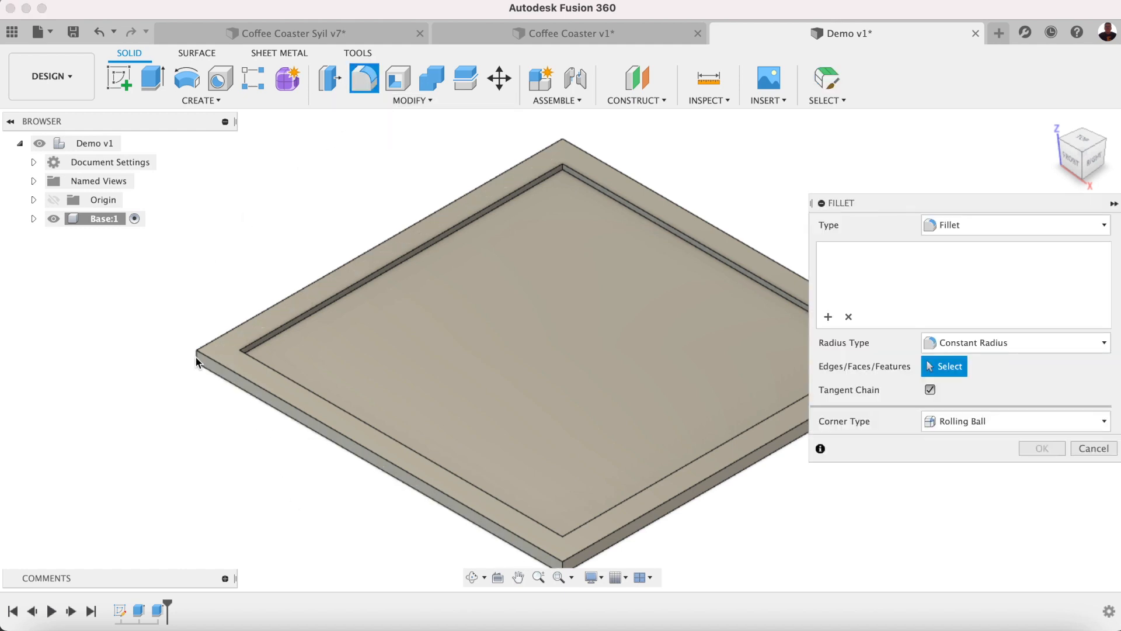
scroll(195, 356, up, 5)
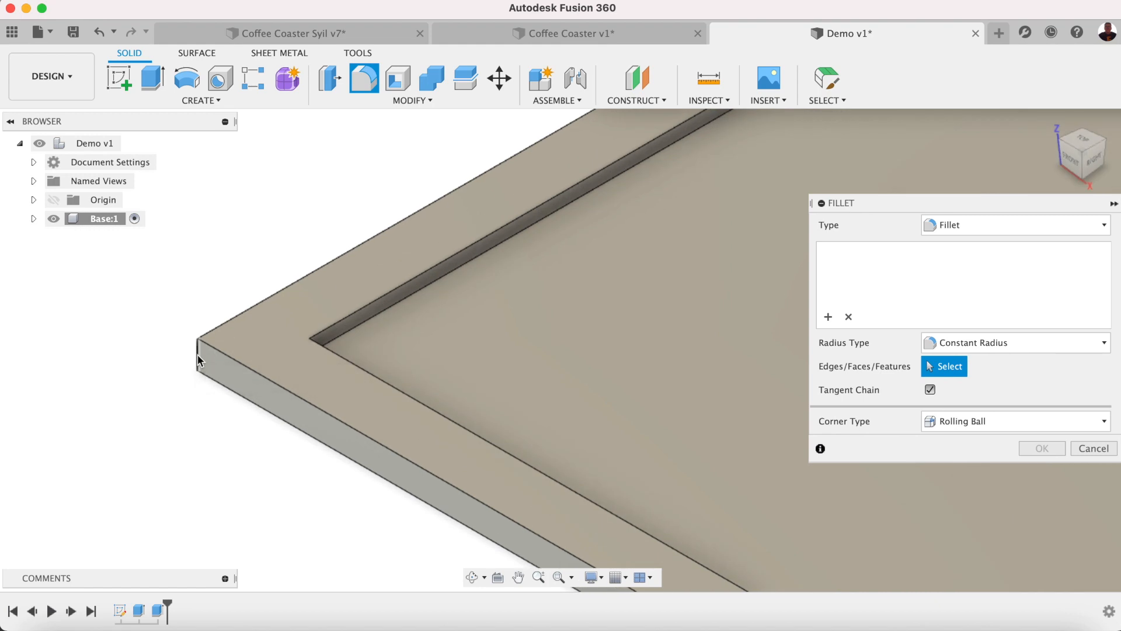
click(197, 354)
scroll(271, 317, down, 8)
scroll(602, 159, up, 3)
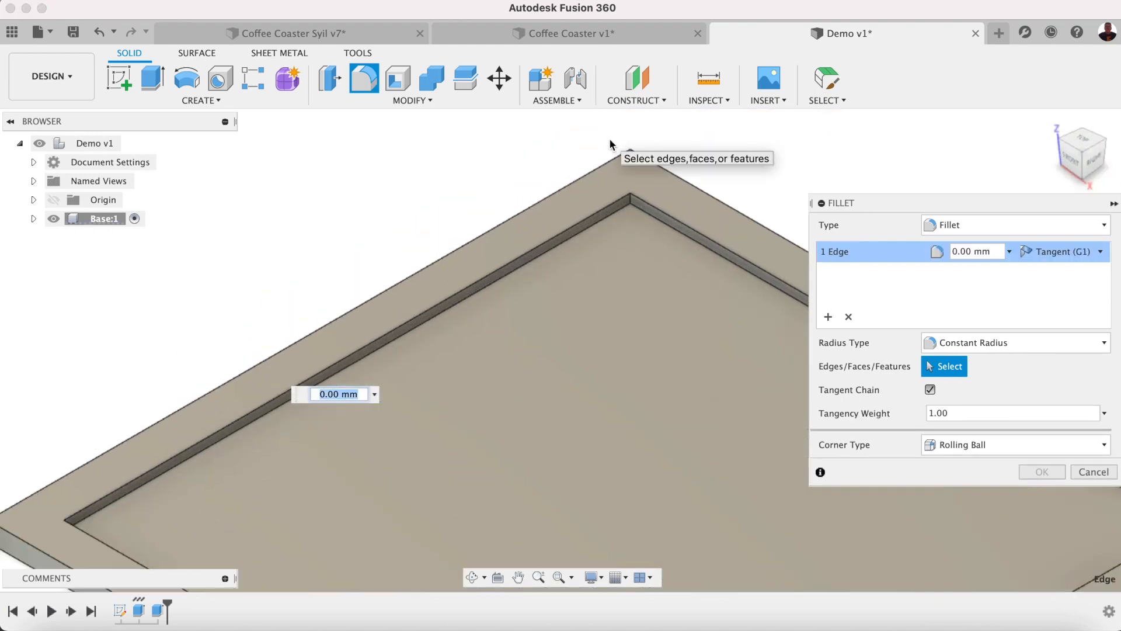
click(631, 165)
scroll(471, 244, down, 2)
scroll(470, 239, down, 2)
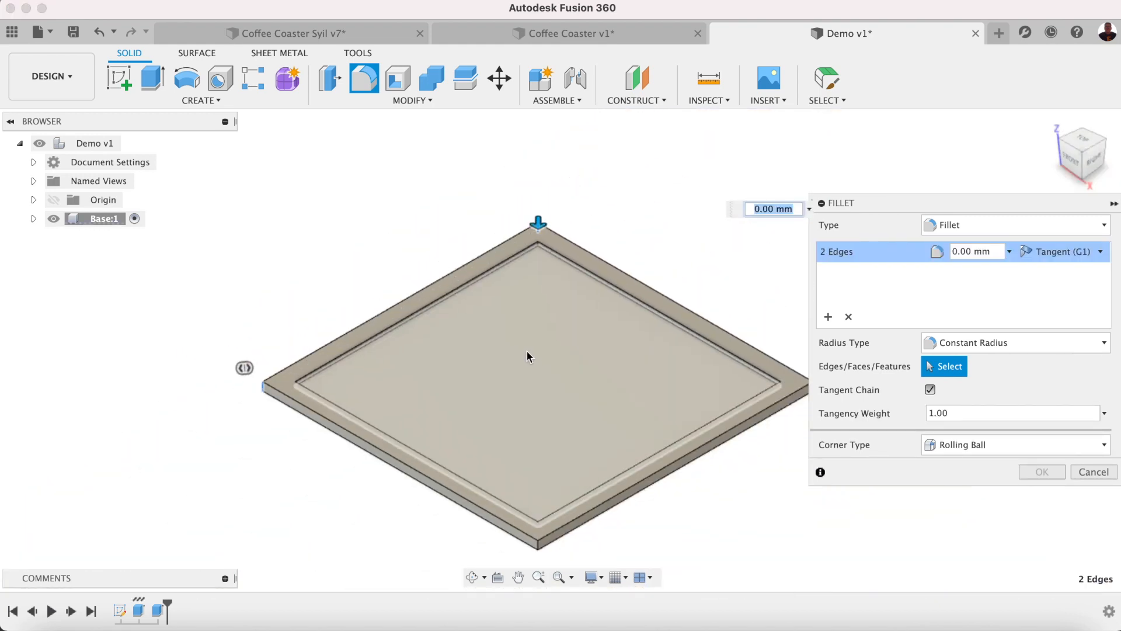
scroll(732, 373, up, 5)
click(737, 367)
scroll(636, 417, down, 6)
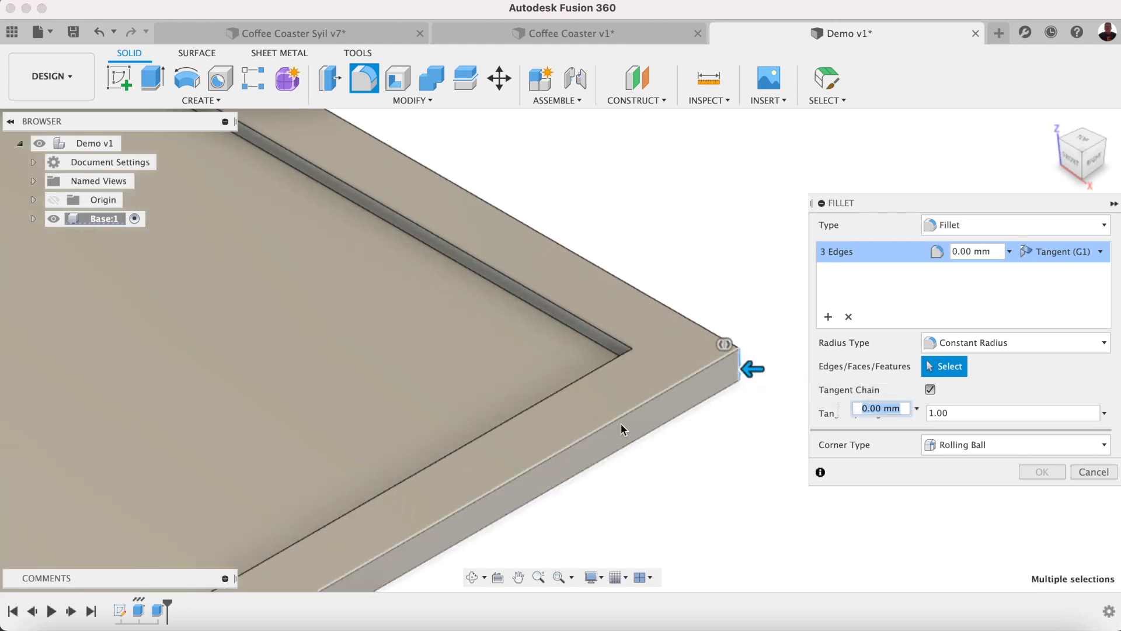
scroll(457, 559, up, 6)
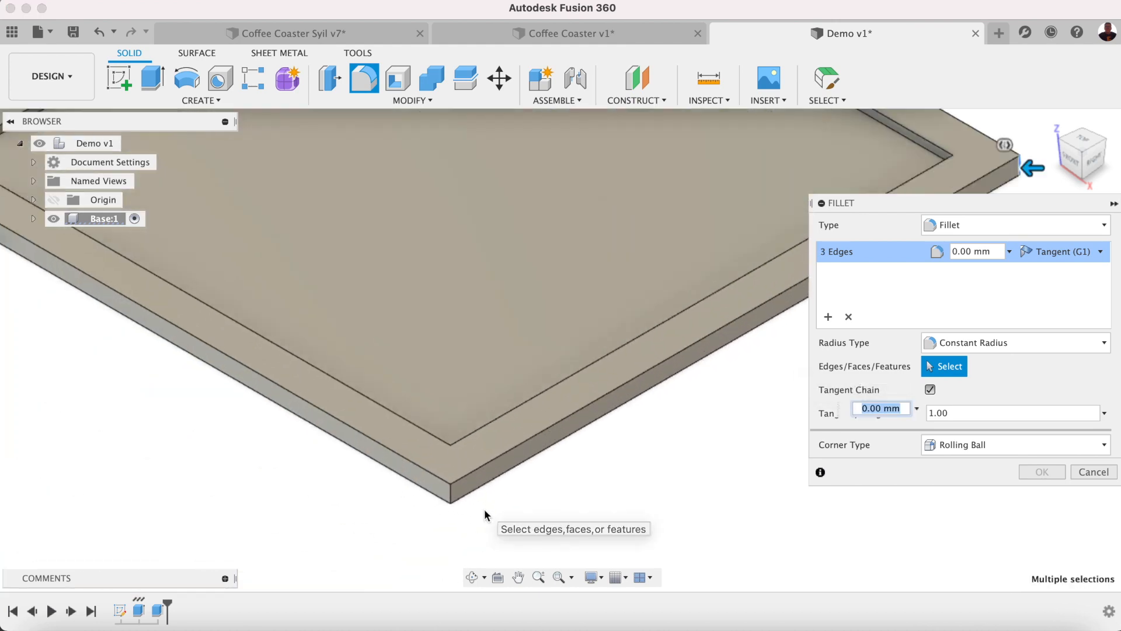
click(442, 489)
text(6)
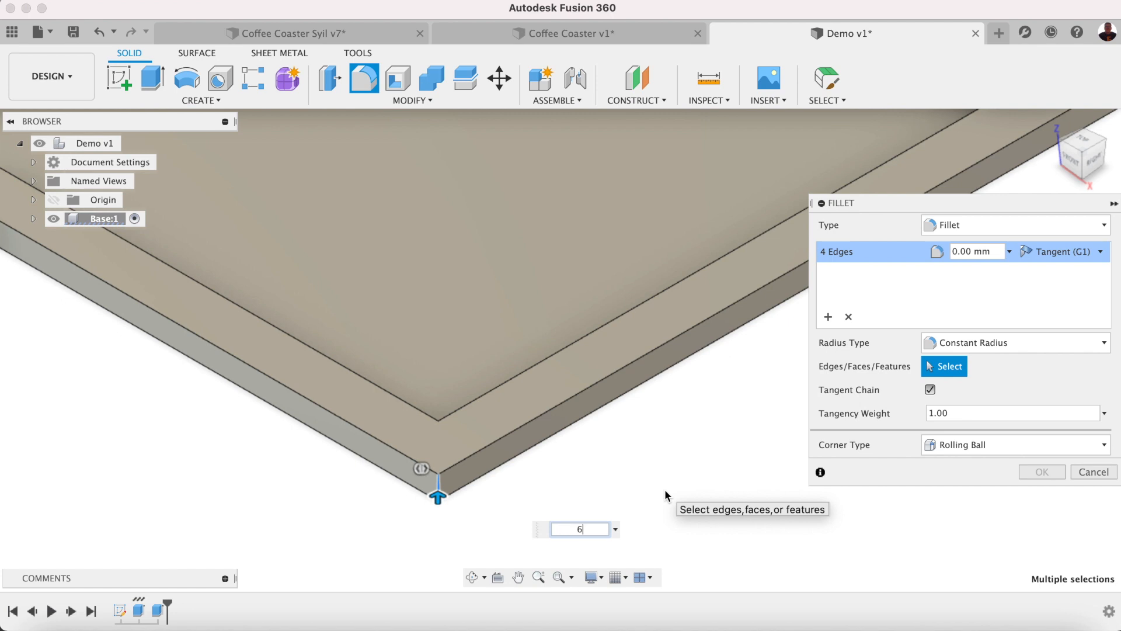
key(Return)
key(F6)
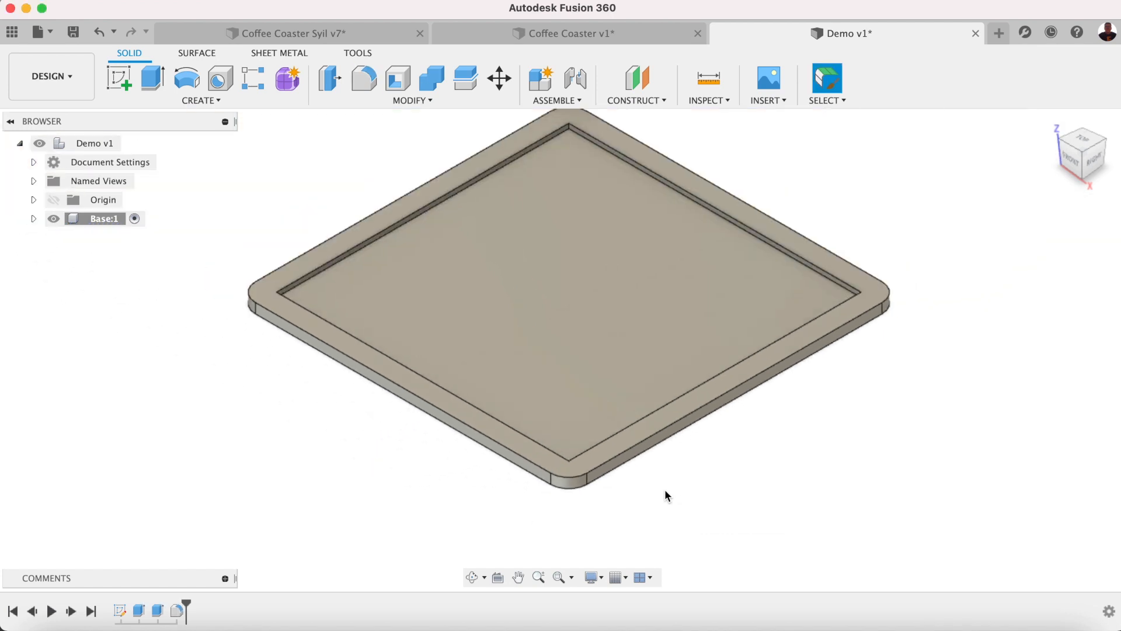
Fillet the four vertical corner edges inside the plate's recess with a 3 mm radius.
click(363, 78)
scroll(564, 121, up, 5)
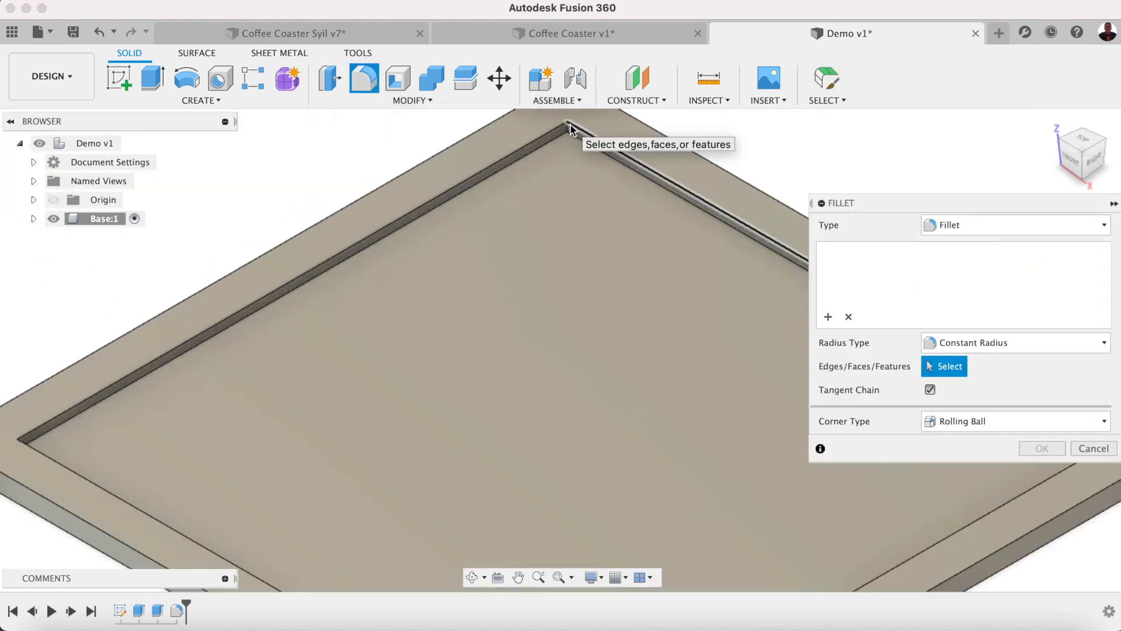
click(571, 130)
scroll(379, 425, down, 5)
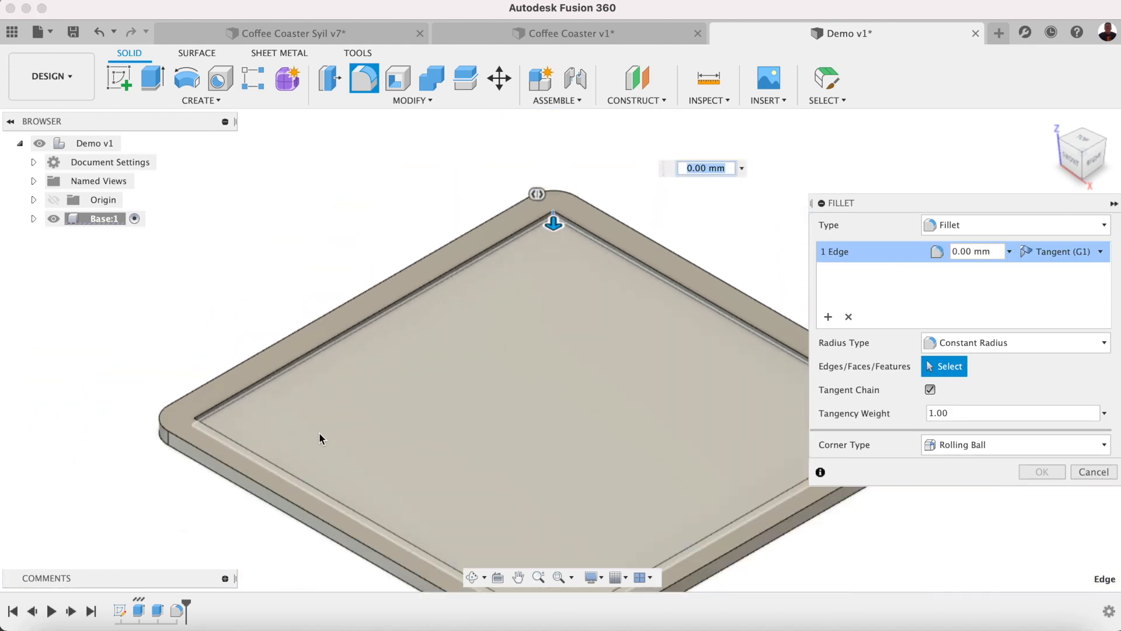
scroll(181, 422, up, 6)
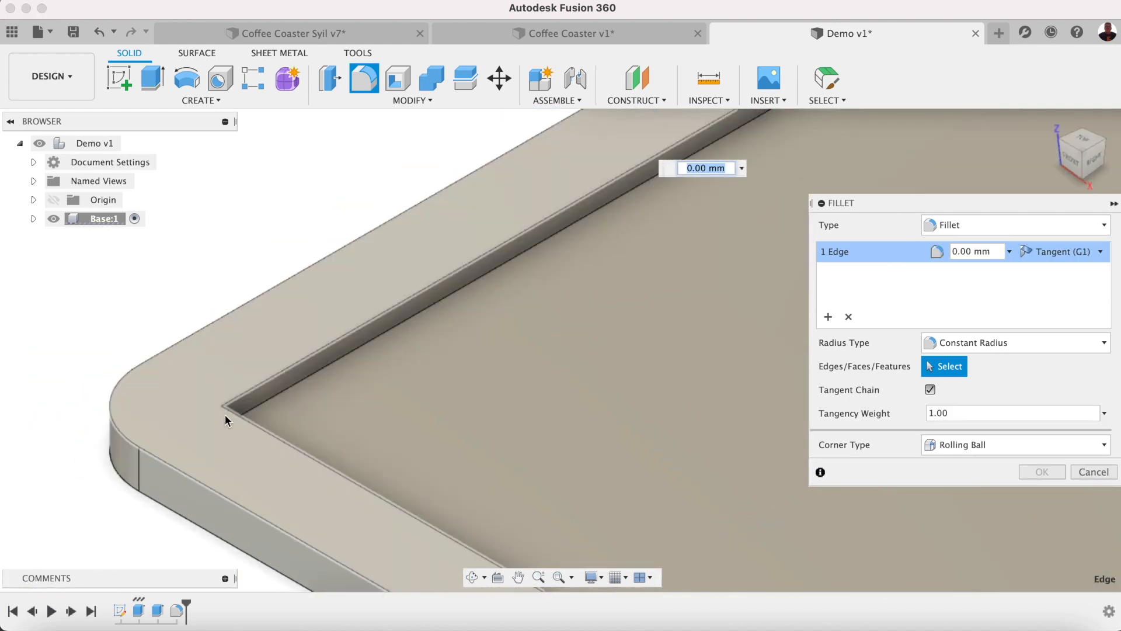
click(222, 416)
scroll(222, 416, down, 5)
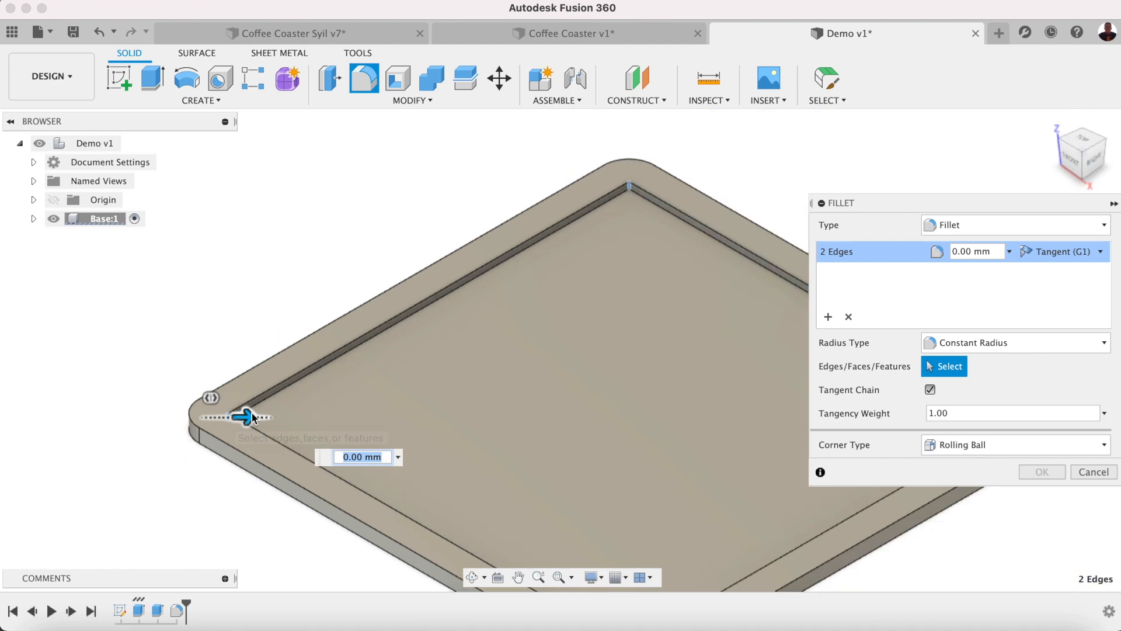
scroll(792, 459, up, 6)
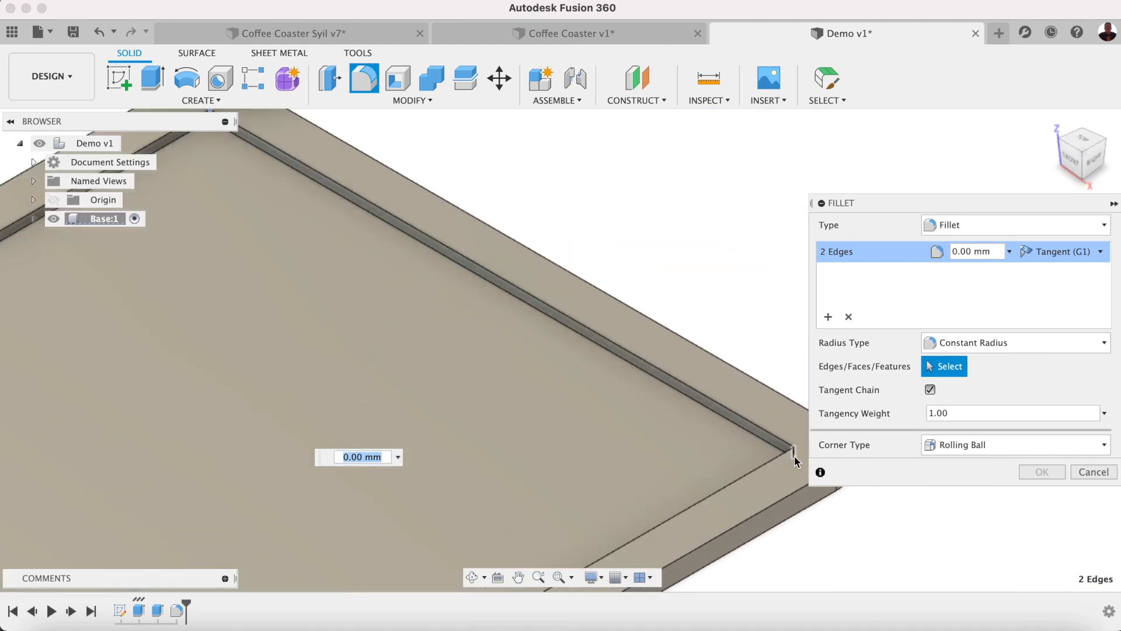
click(793, 459)
scroll(793, 459, down, 5)
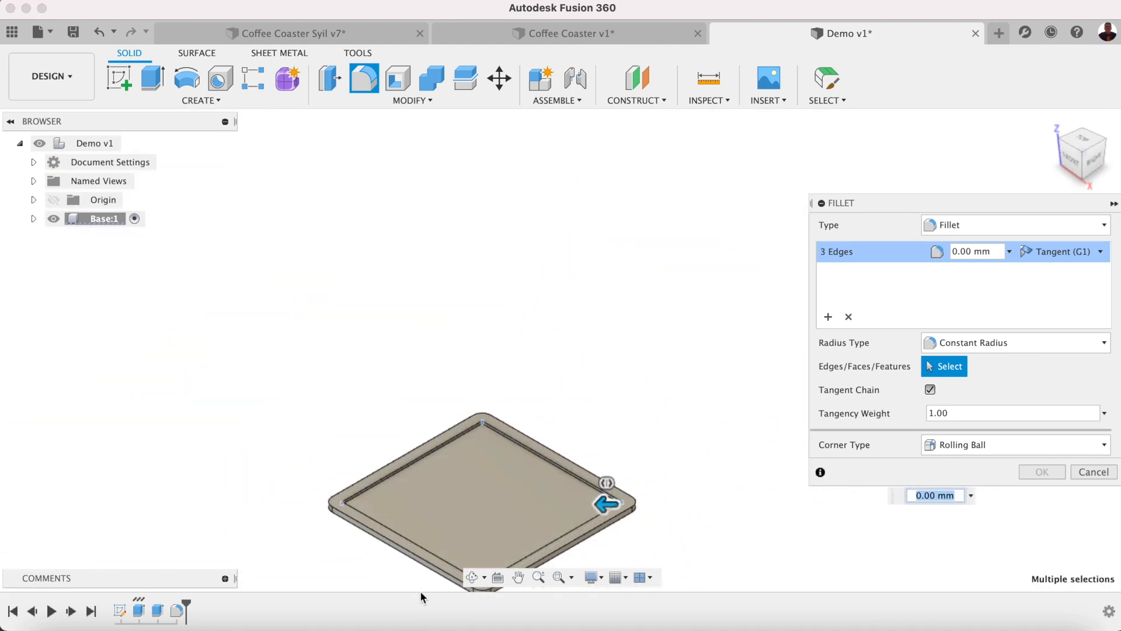
click(559, 577)
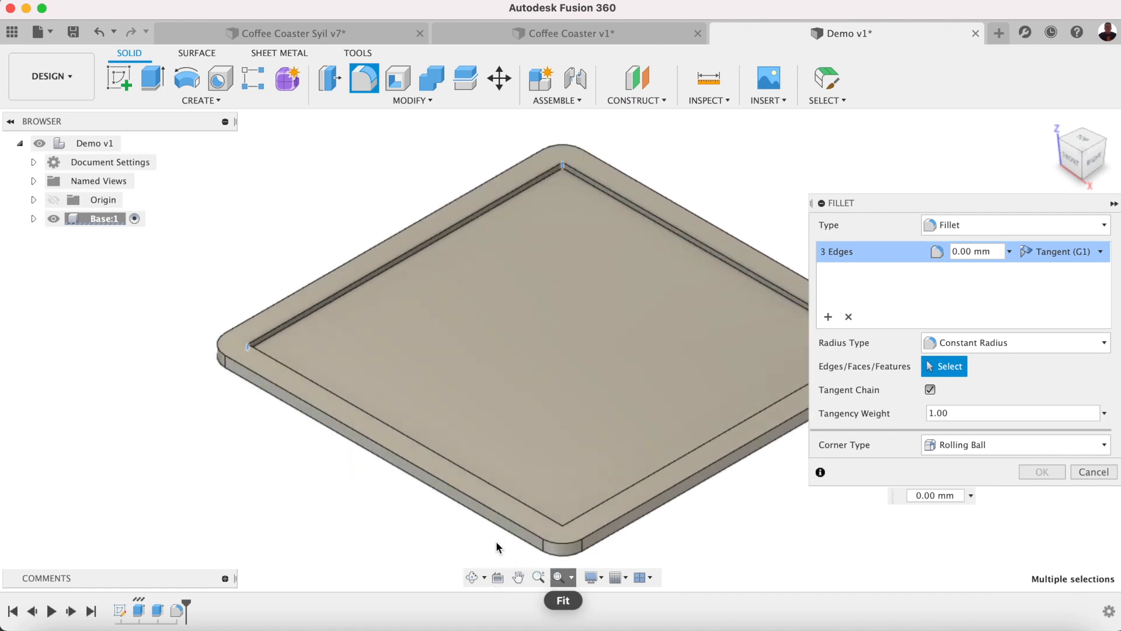
scroll(564, 528, up, 5)
click(565, 531)
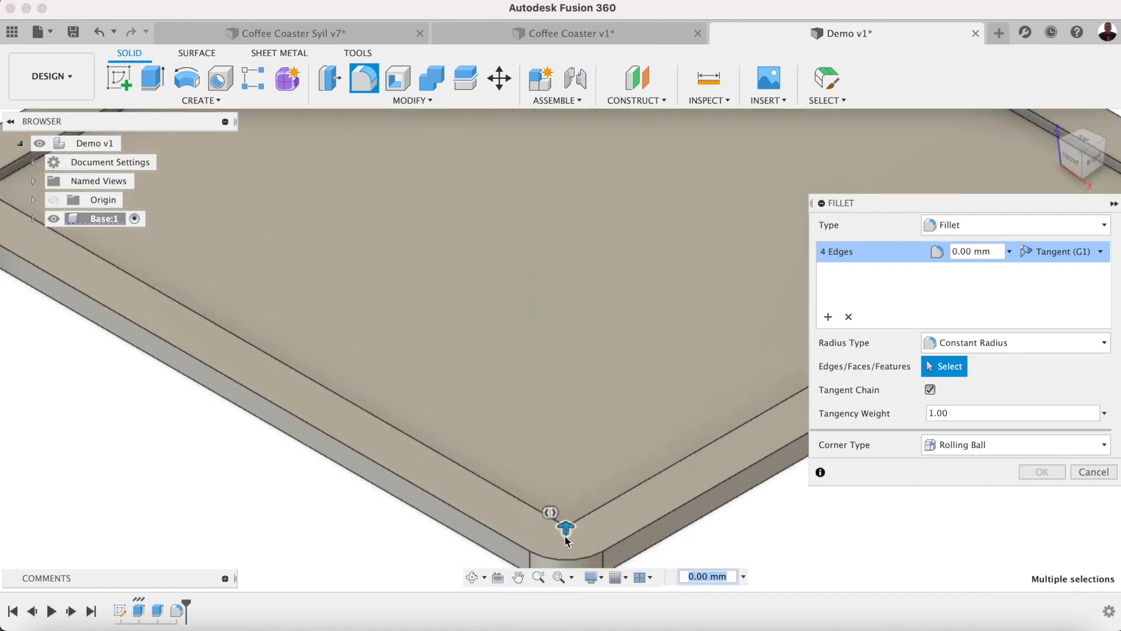
scroll(556, 507, down, 5)
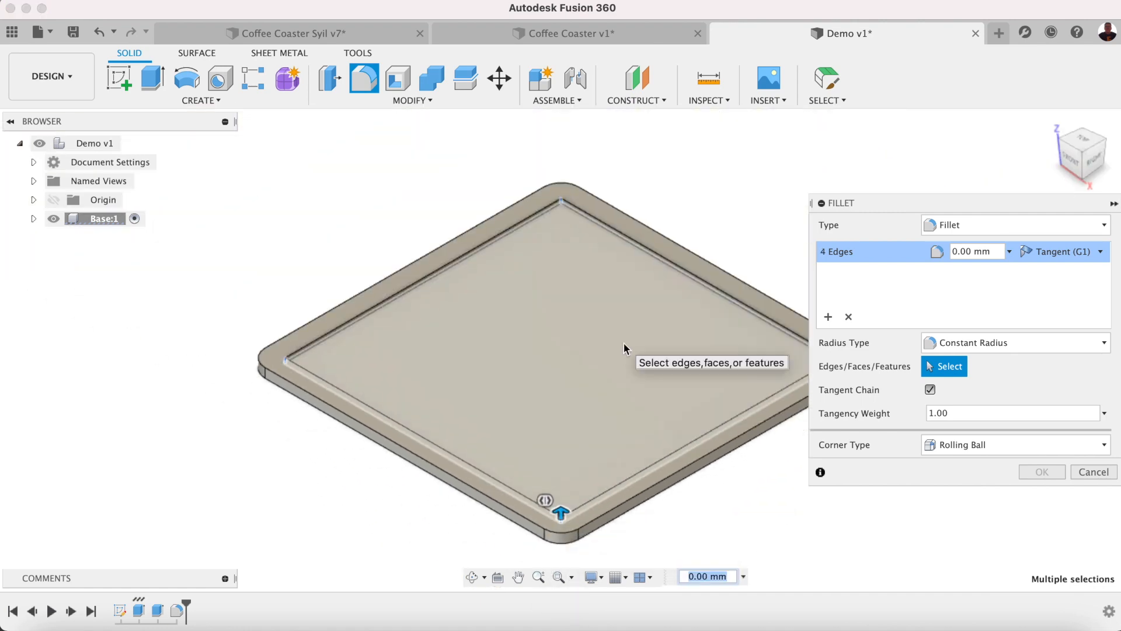
text(3)
key(Return)
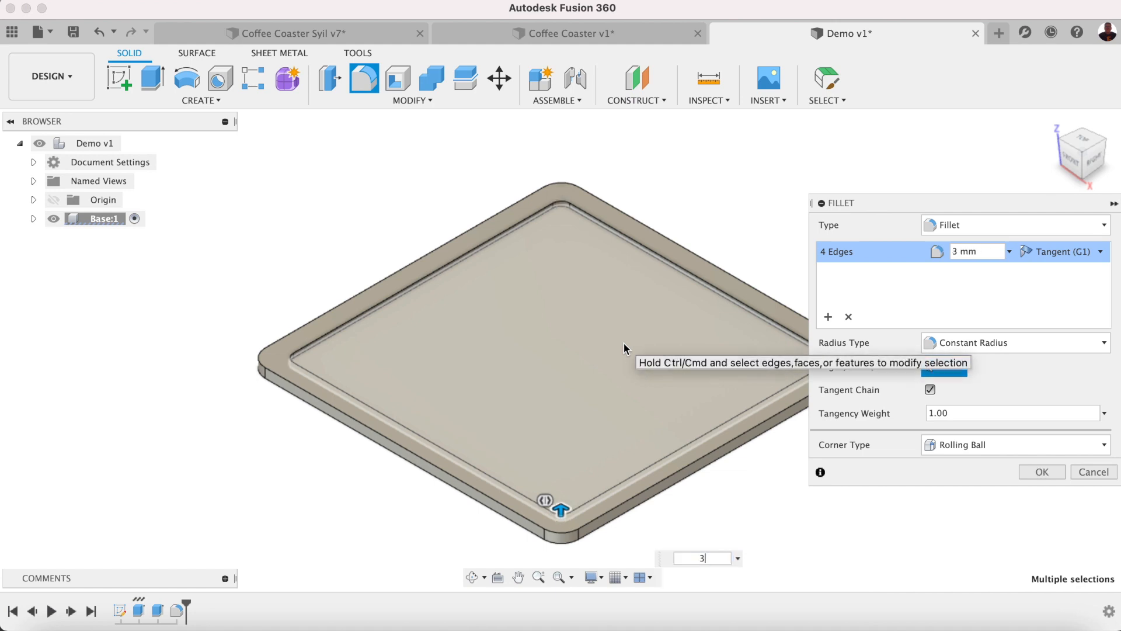
key(Return)
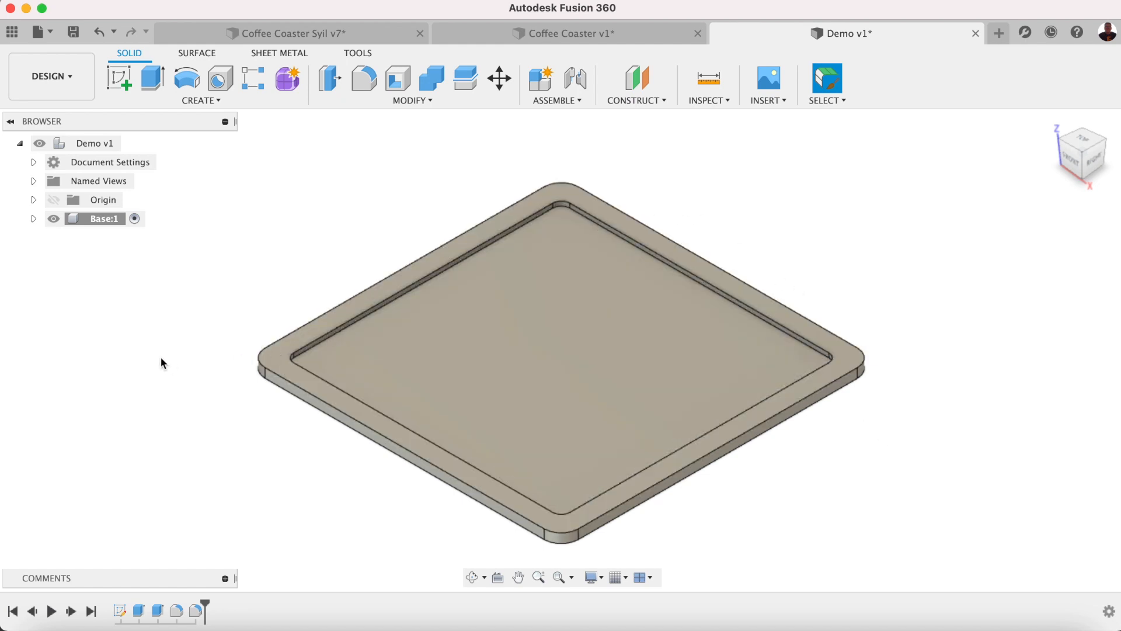
Start a sketch on the plate's top rim face and draw a circle about 2.8 mm in diameter in its upper-left corner.
click(120, 78)
click(552, 197)
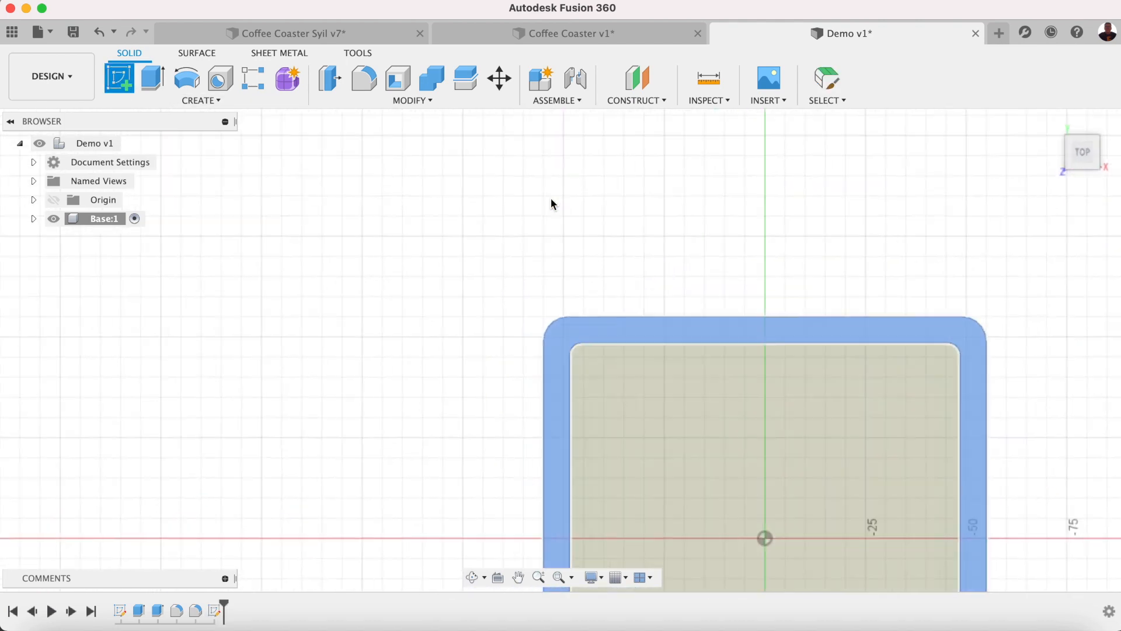
key(c)
scroll(606, 378, up, 5)
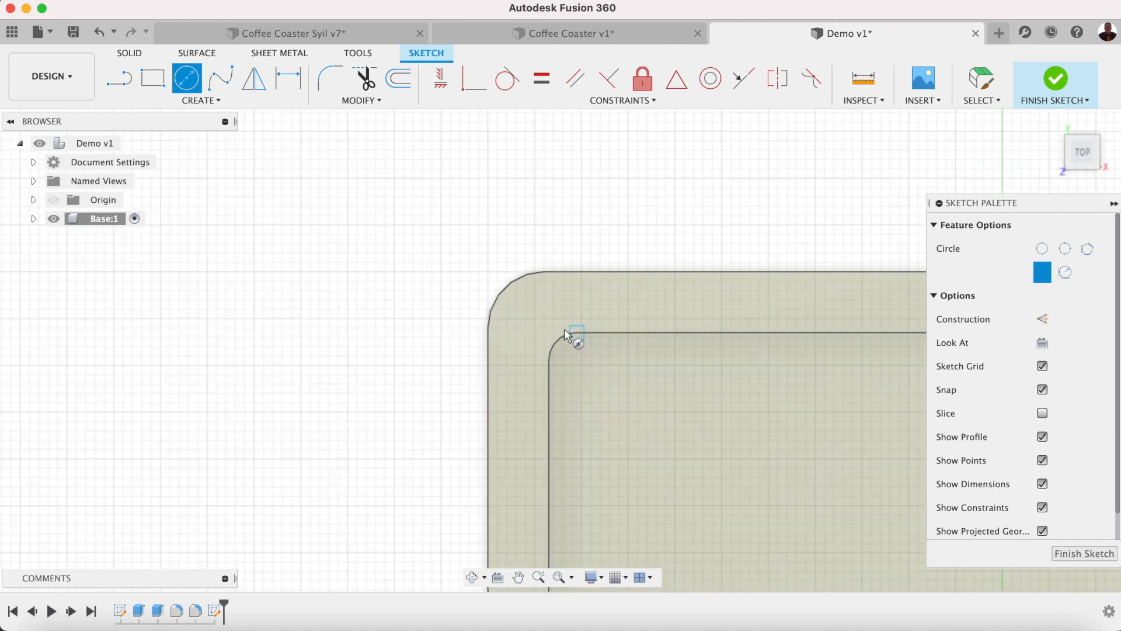
click(525, 308)
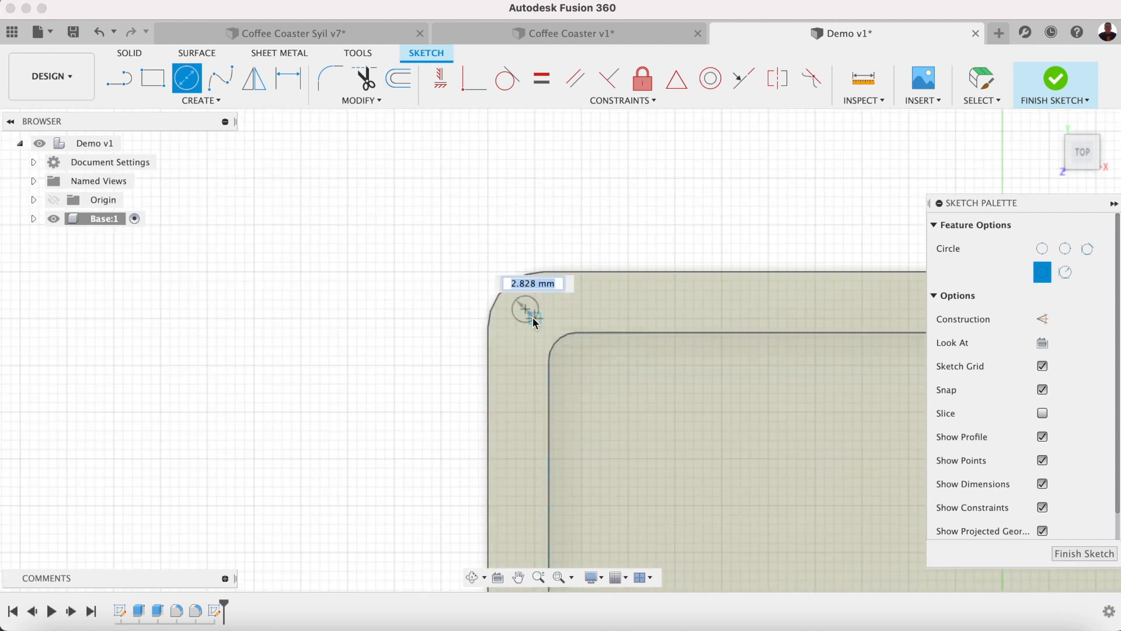
click(533, 321)
Dimension the corner circle's diameter as 4 mm.
key(d)
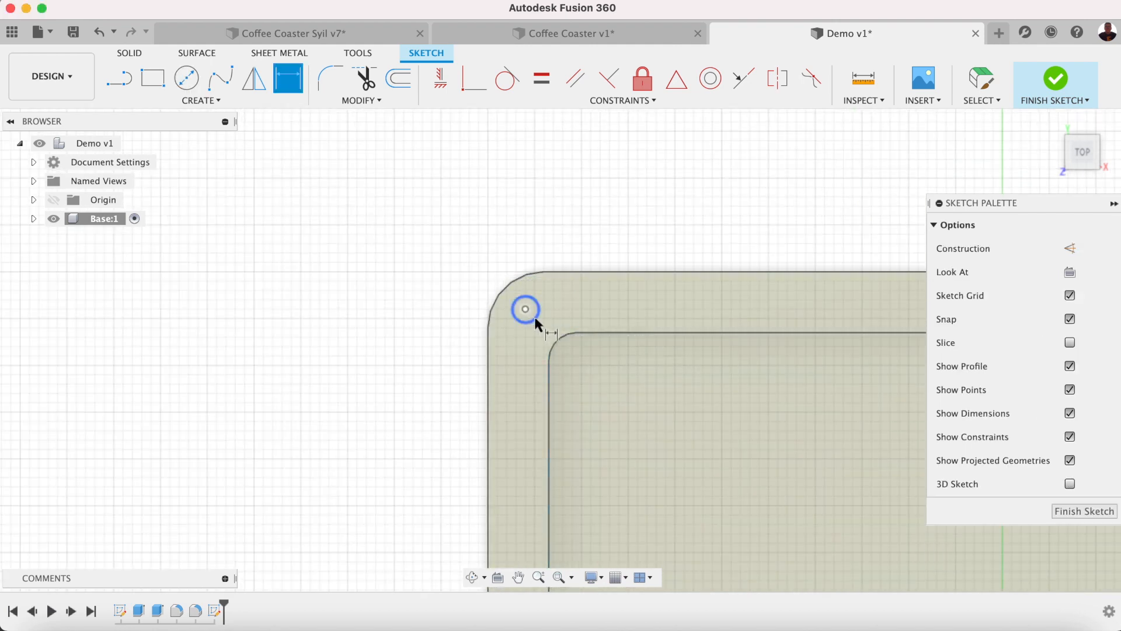
click(533, 319)
click(474, 272)
text(4)
key(Return)
Dimension the circle's centre 4.5 mm from both the plate's left and top outer edges, and finish the sketch.
click(490, 383)
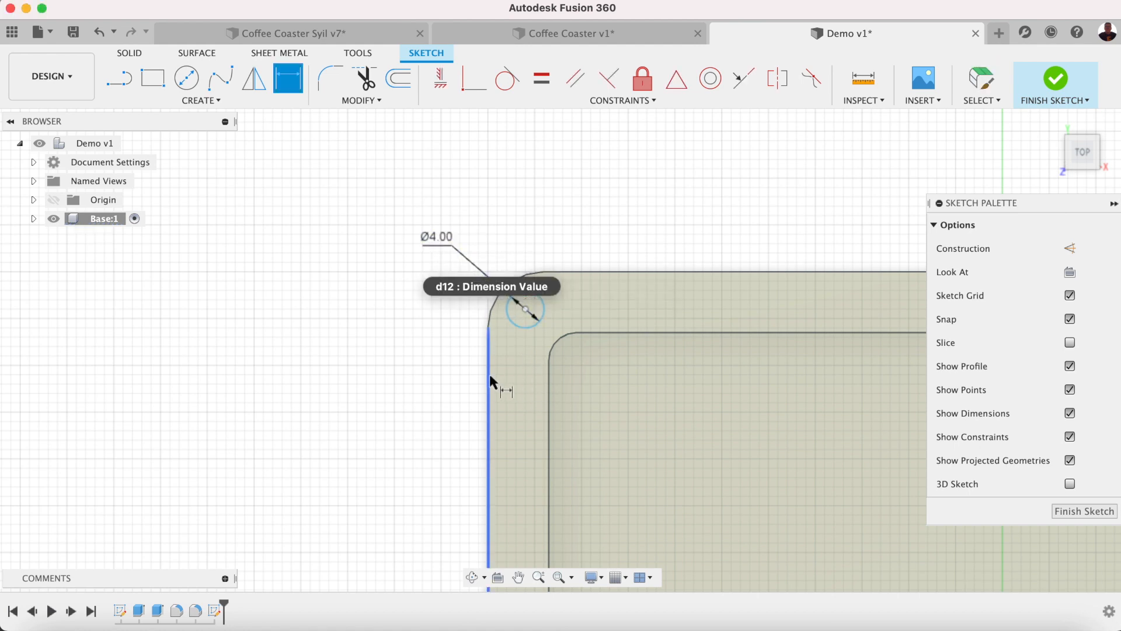
click(536, 327)
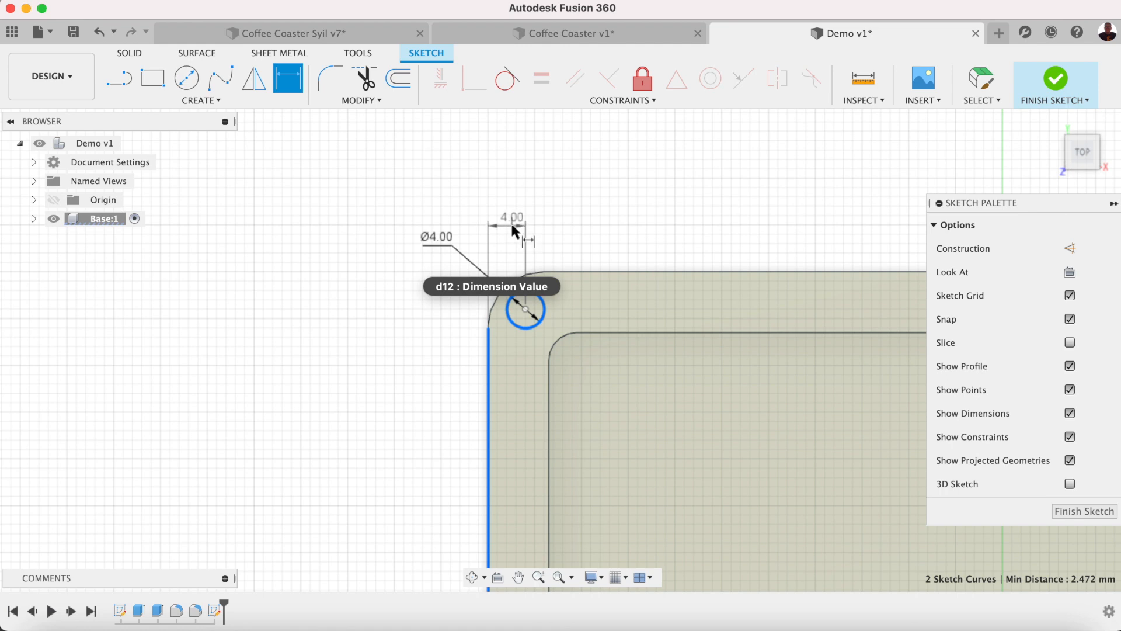
click(514, 231)
text(4.50)
key(Return)
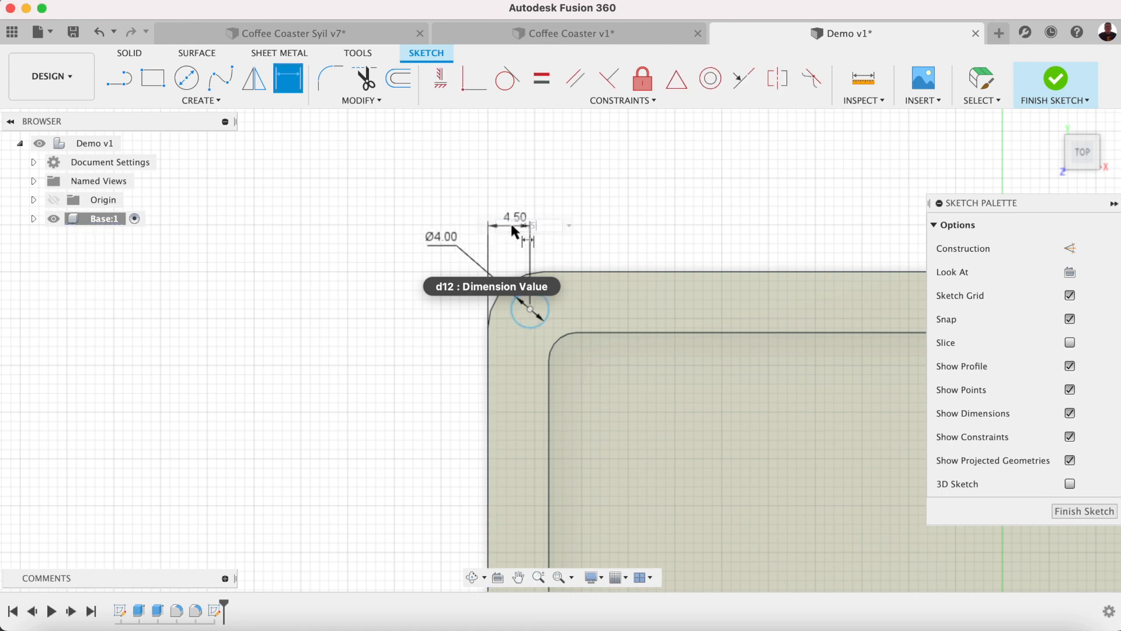
click(576, 272)
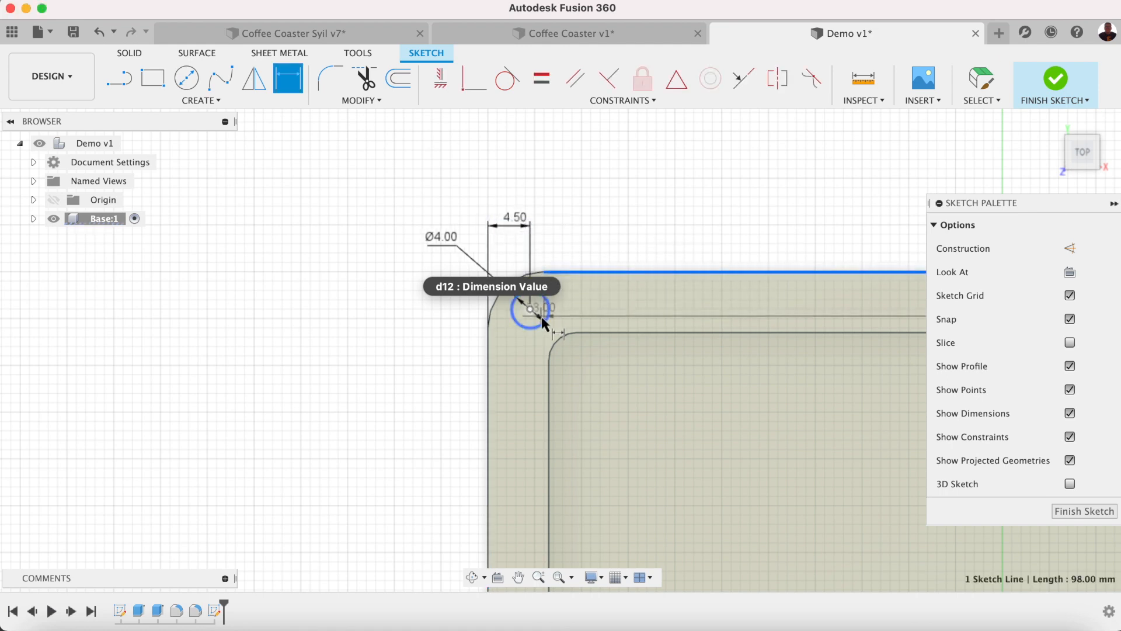
click(525, 306)
click(429, 295)
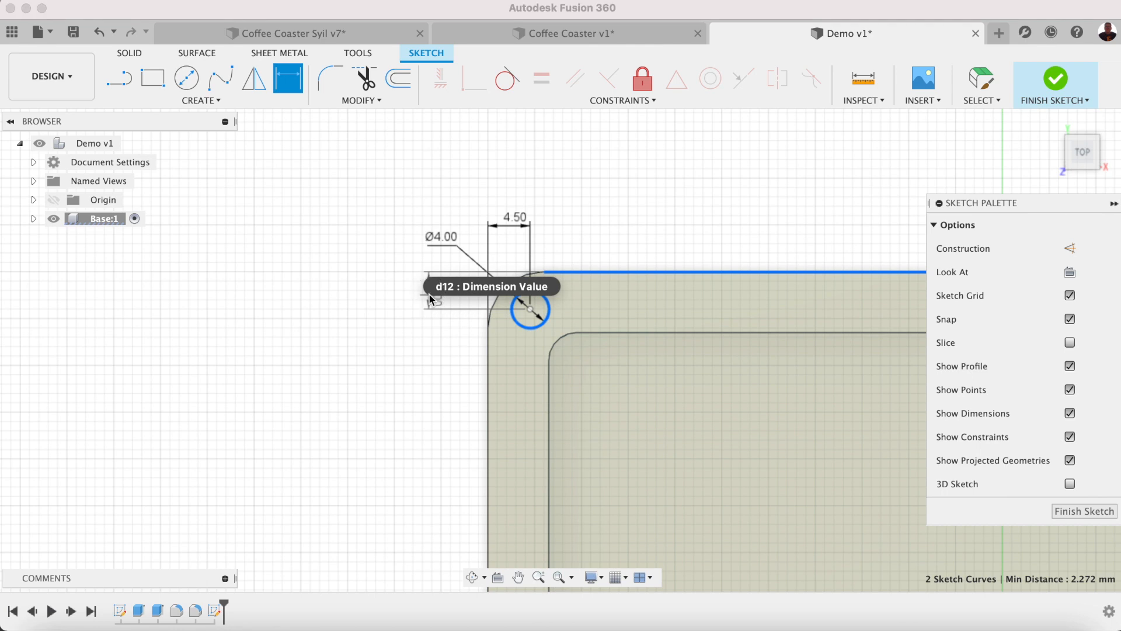
click(403, 295)
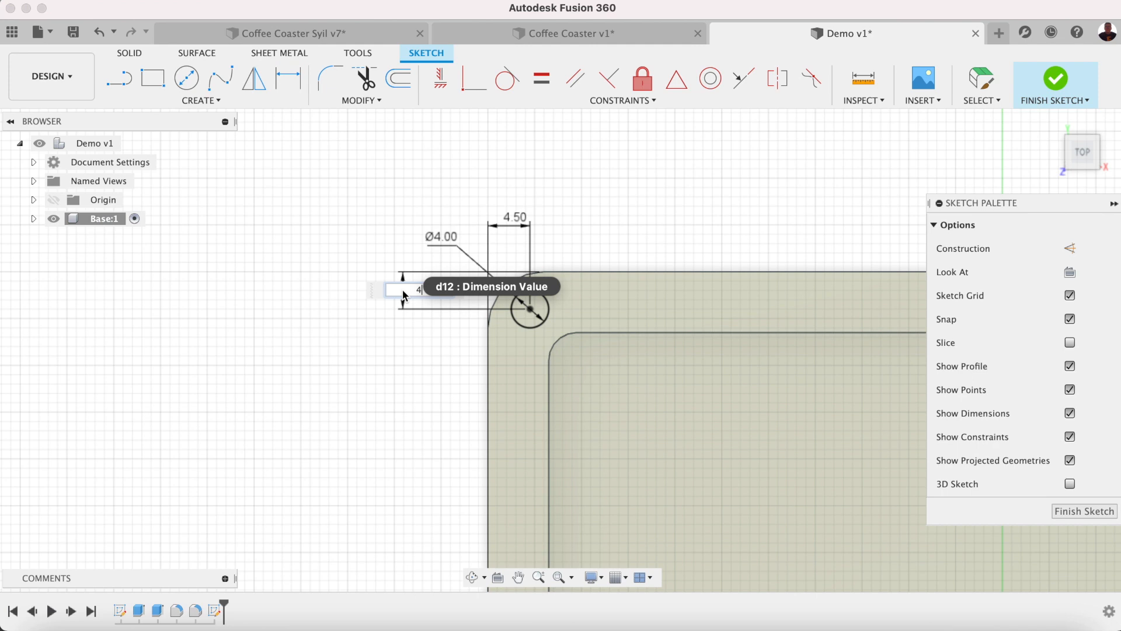
key(Return)
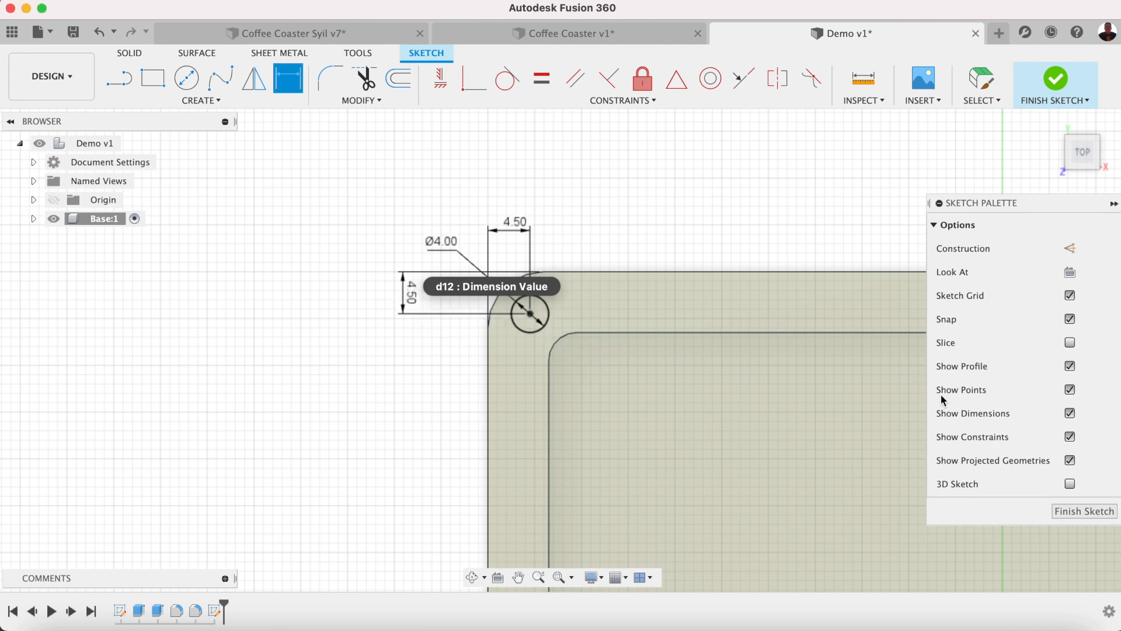
click(1084, 511)
Cut the corner circle 2.5 mm deep into the plate's rim.
key(e)
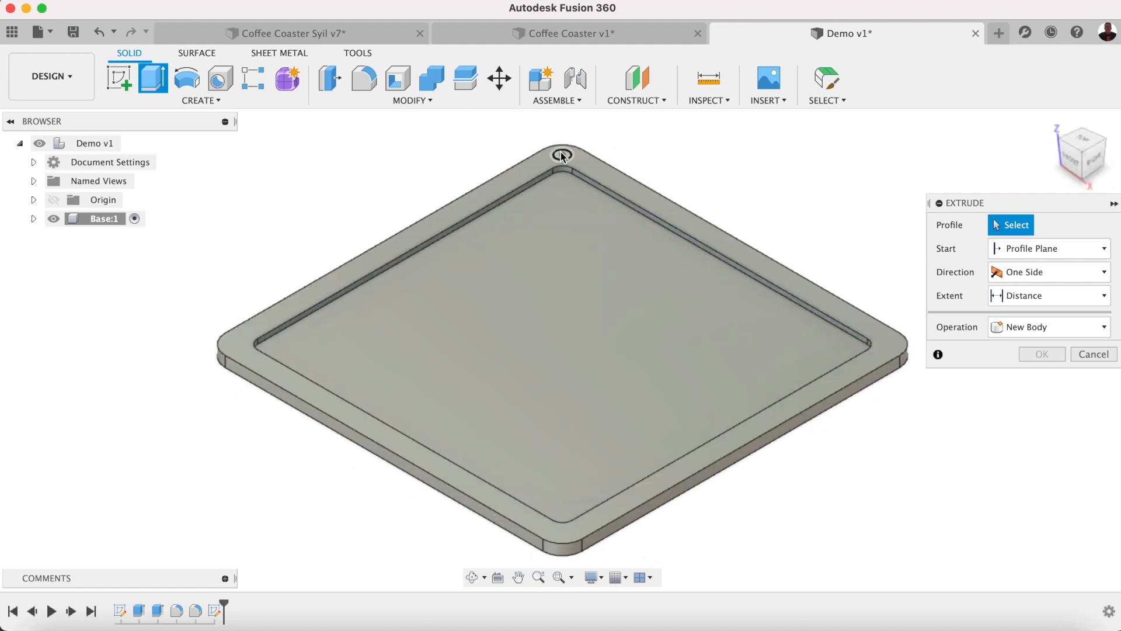
click(561, 153)
drag(566, 147, 562, 186)
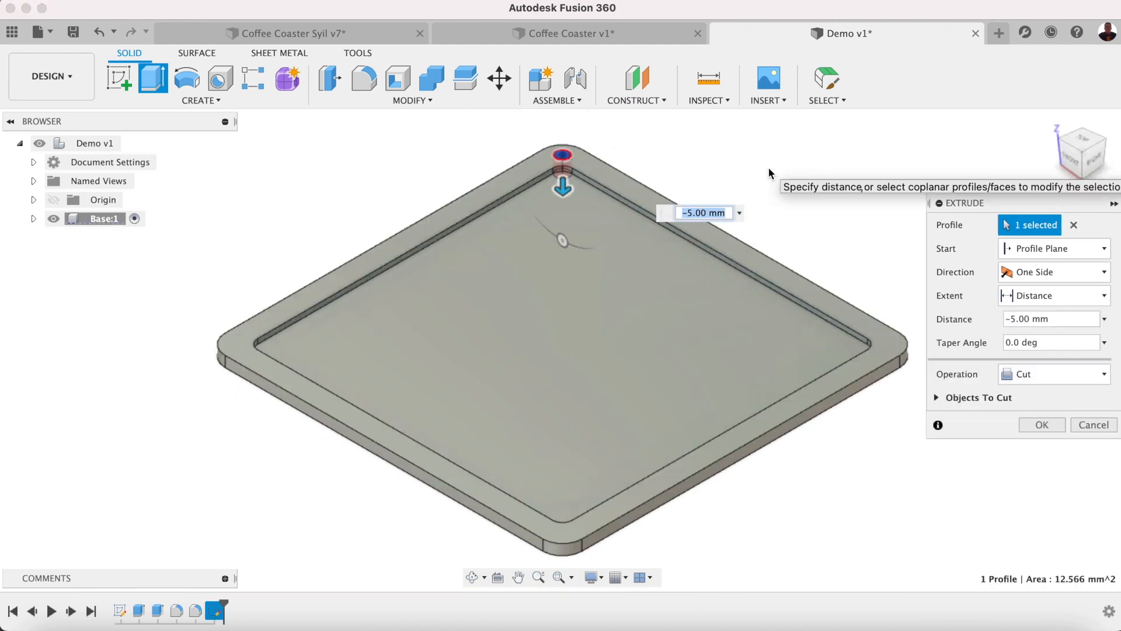
text(-2)
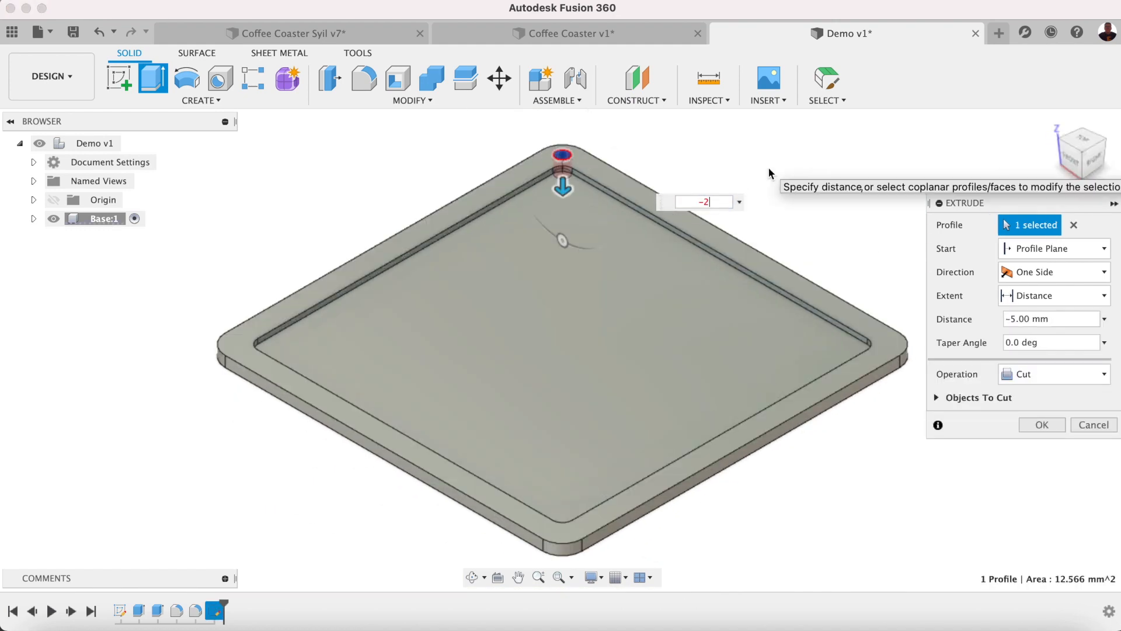
text(.5)
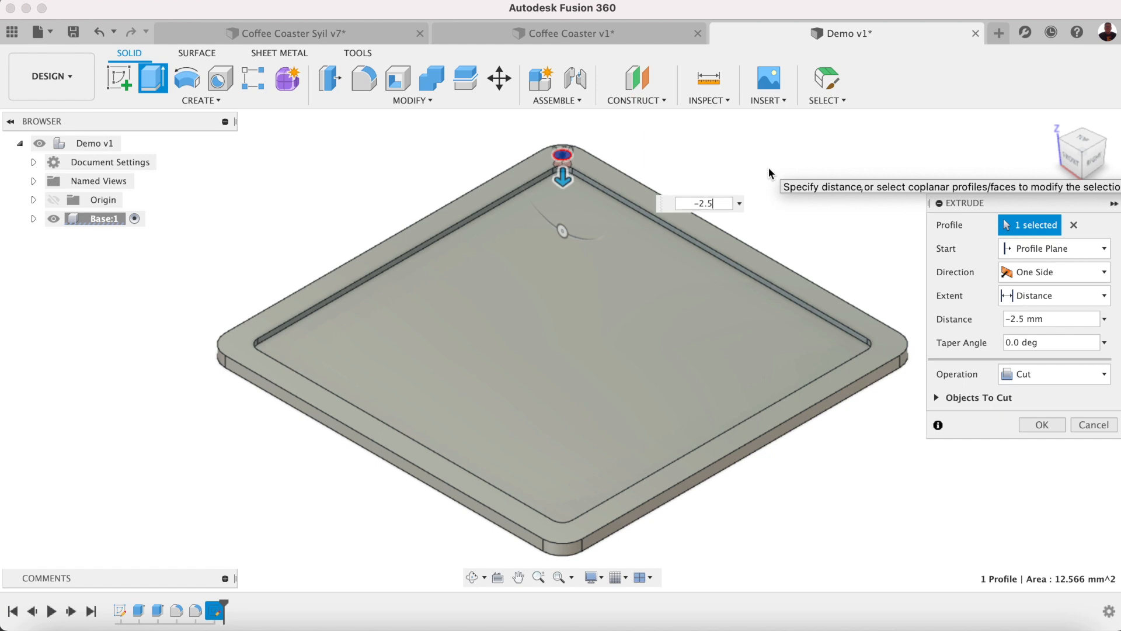
key(Return)
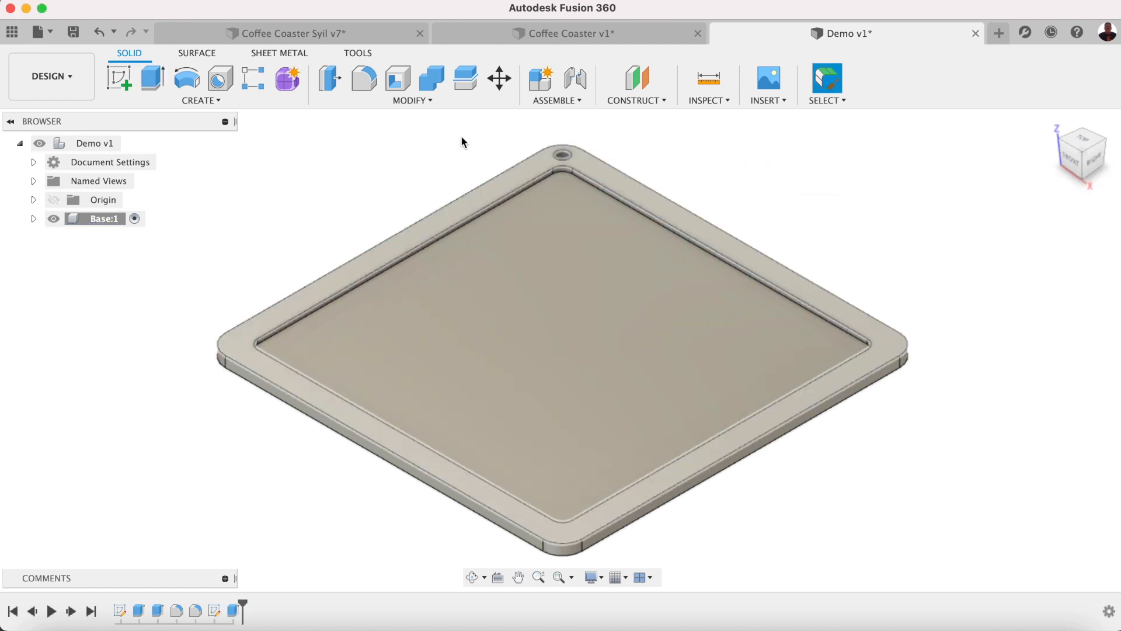
Set up a rectangular feature pattern of the corner hole along the adjacent outer edge, with quantity 2 and an extent of 101 mm.
click(252, 81)
click(1050, 224)
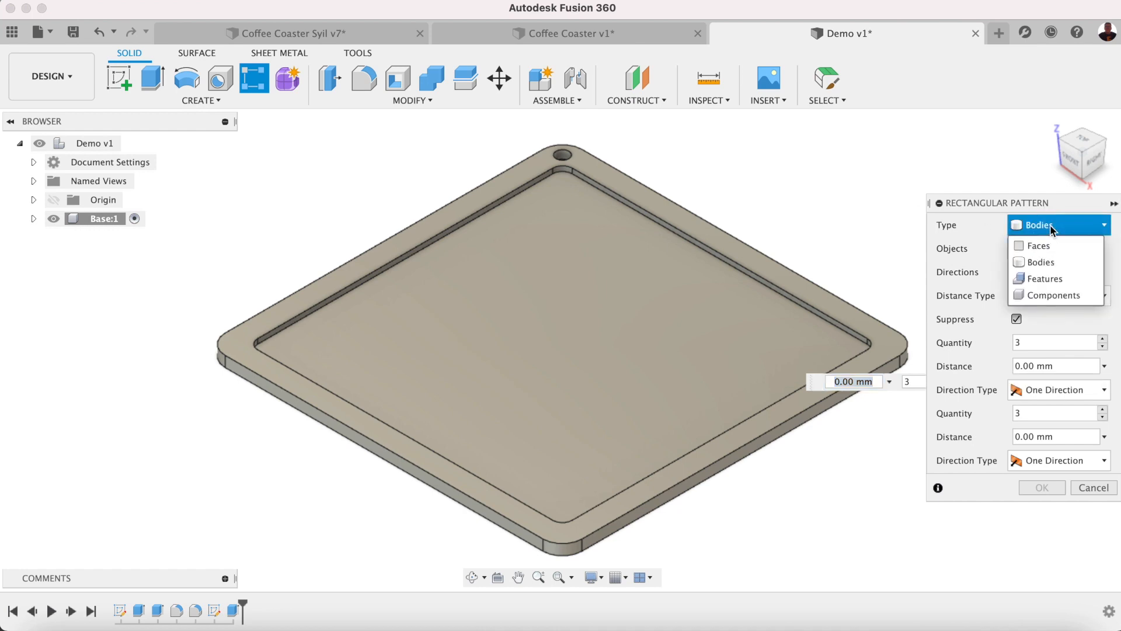
click(1057, 284)
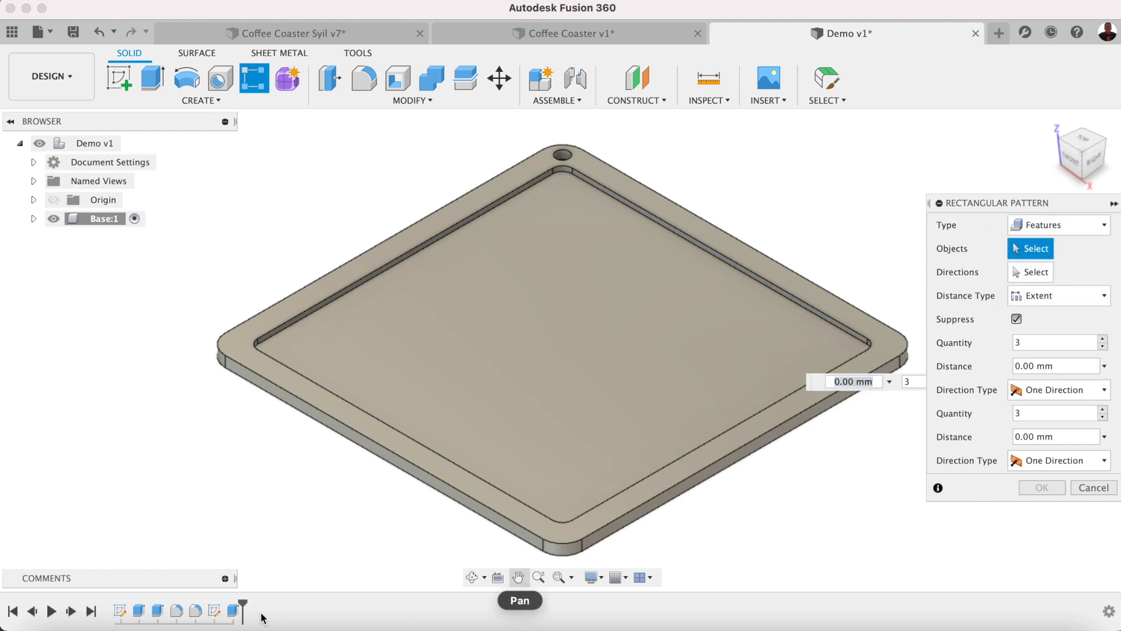
click(234, 610)
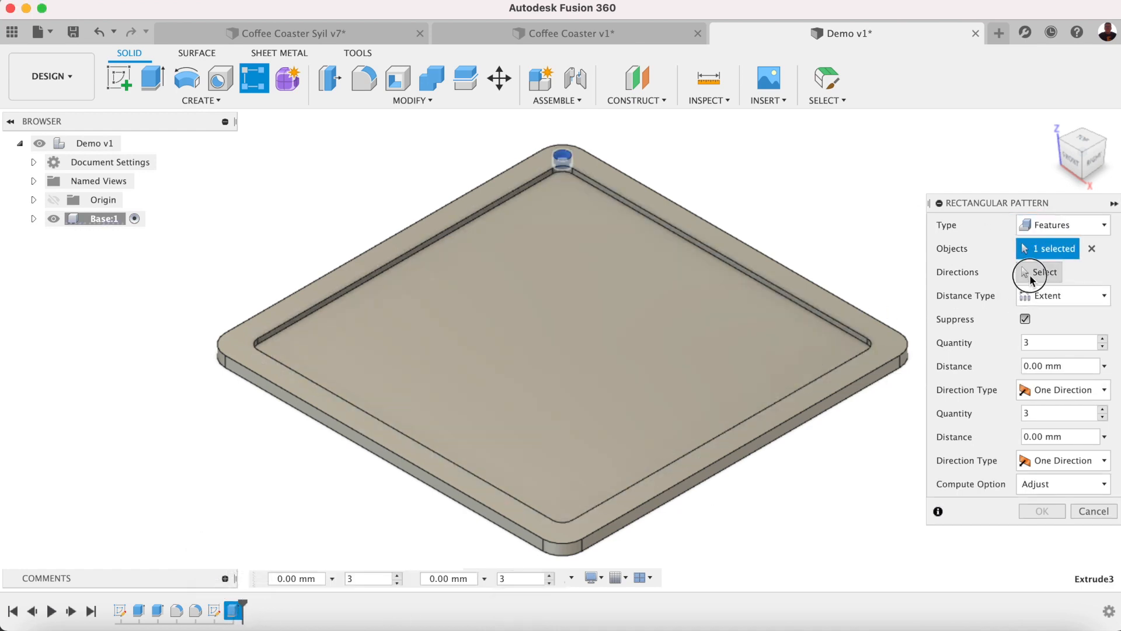
click(1031, 279)
click(462, 198)
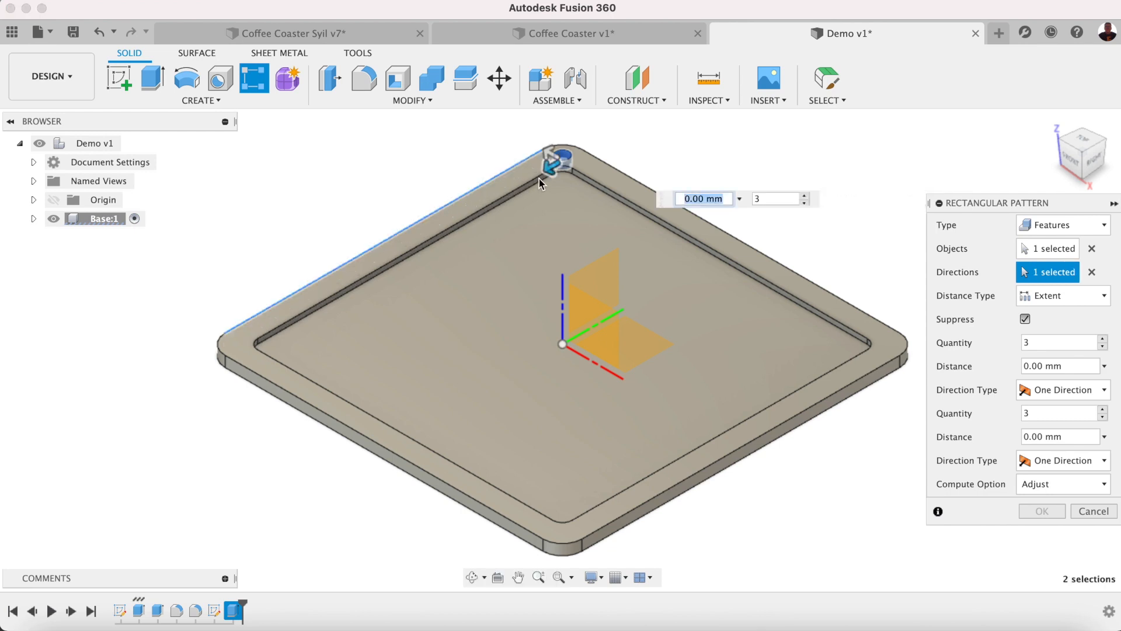
text(60)
key(Tab)
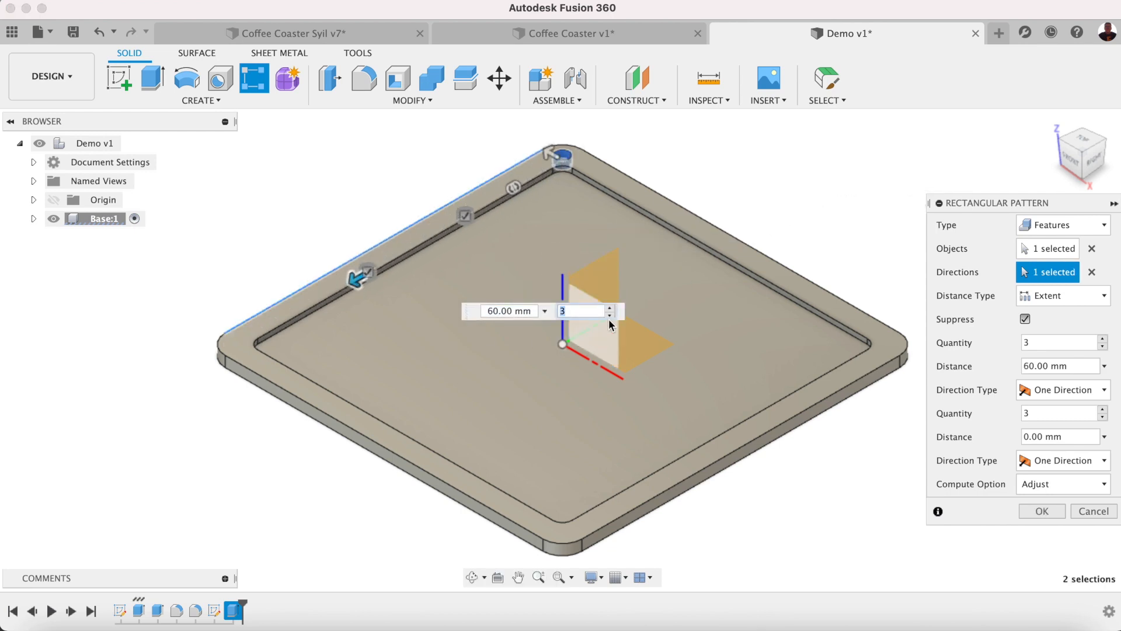
click(611, 315)
drag(499, 311, 450, 317)
text(101)
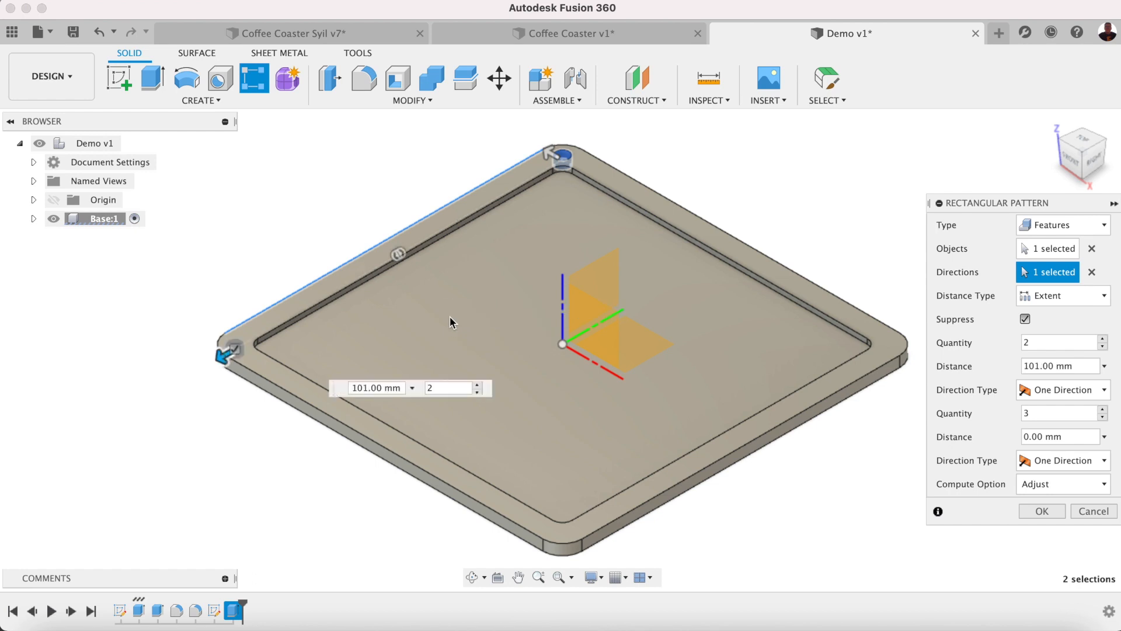
Set the hole pattern's second direction to quantity 2 and an extent of -101 mm, and complete the pattern.
drag(553, 148, 841, 295)
click(1079, 362)
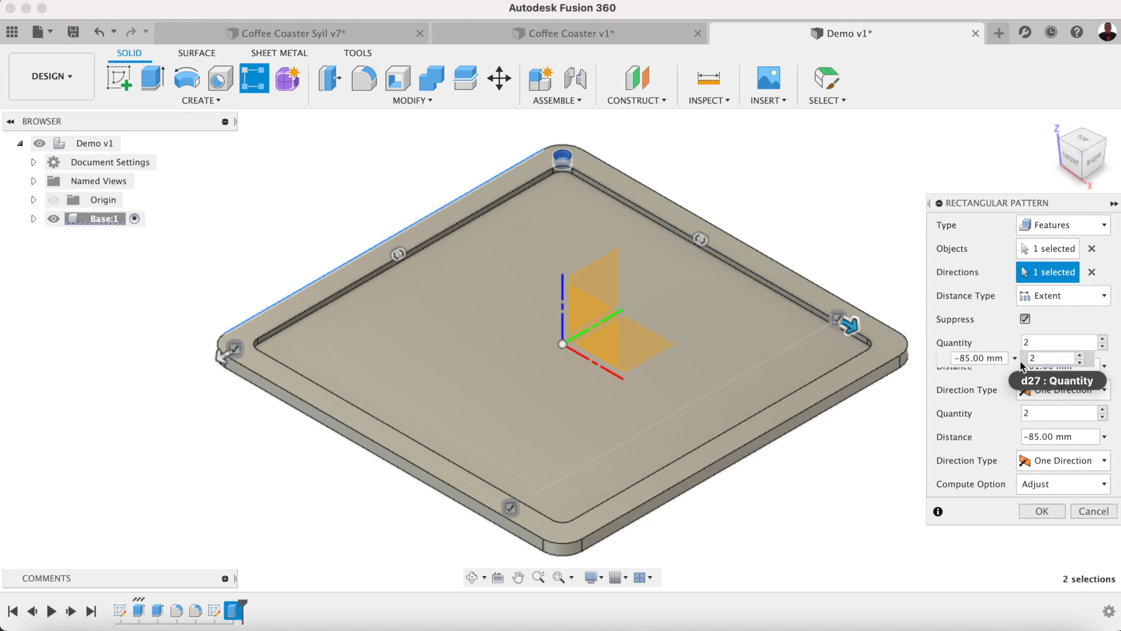
click(967, 358)
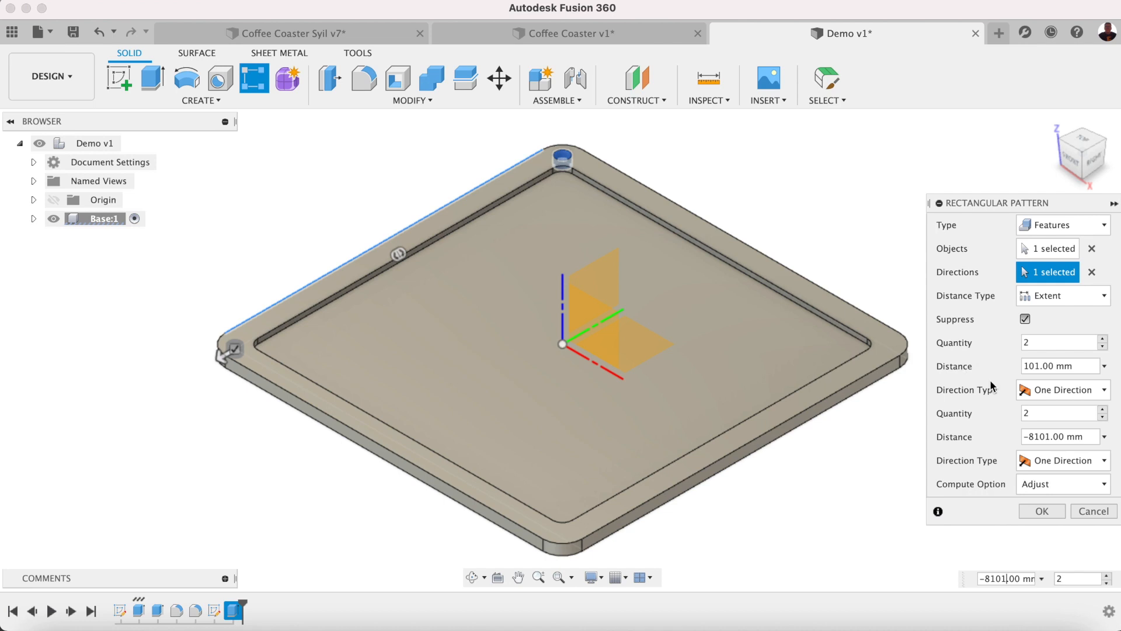
click(1039, 436)
key(BackSpace)
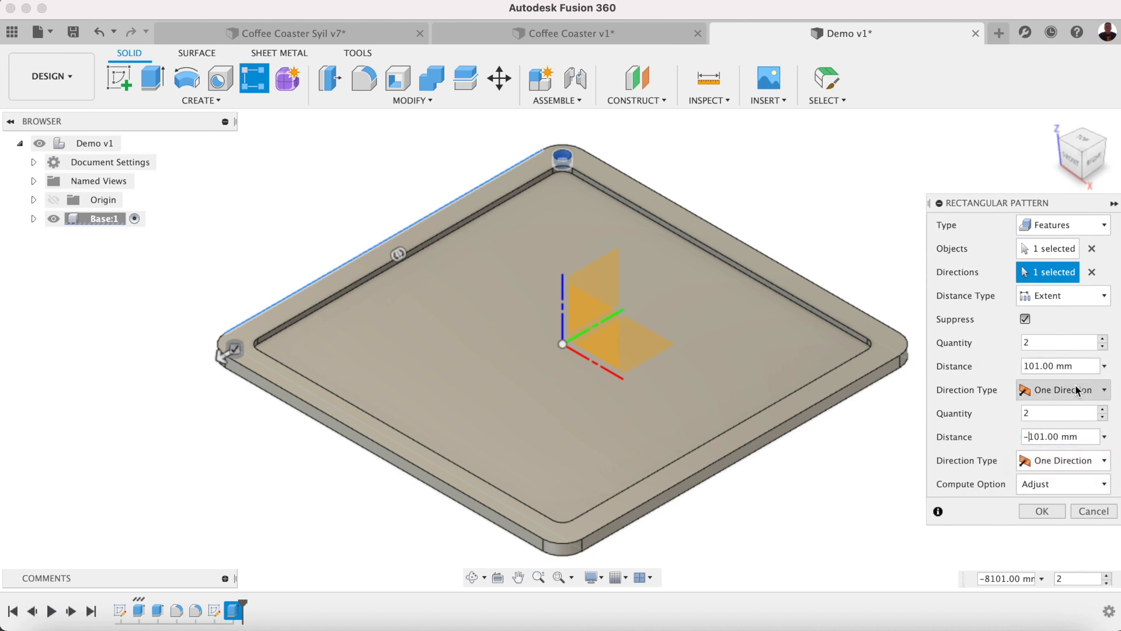
click(1042, 511)
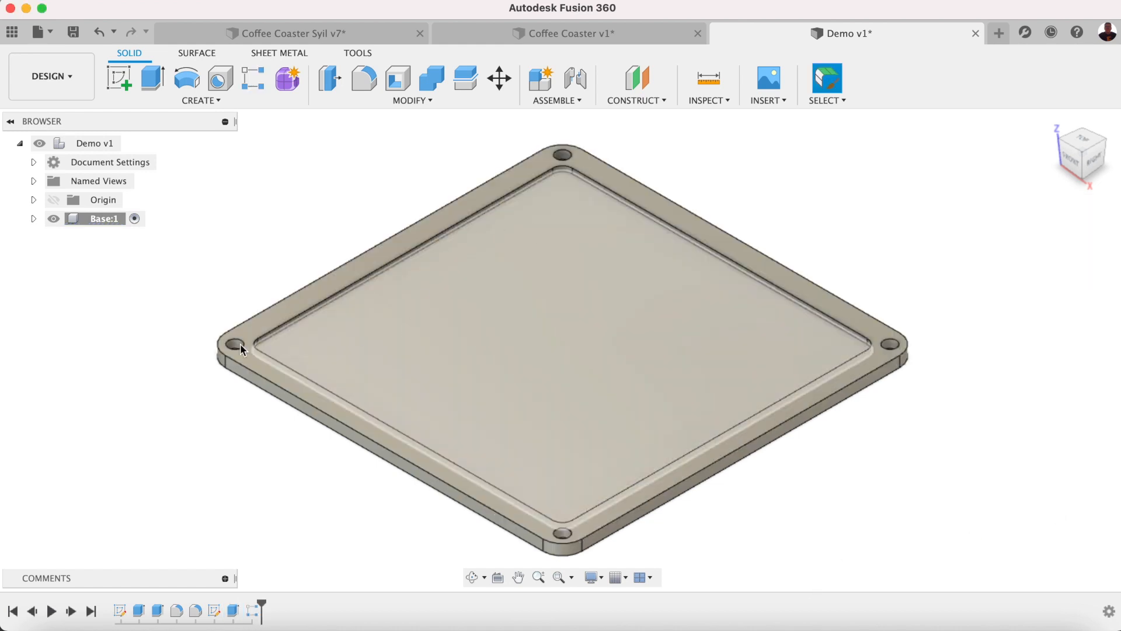
Start a sketch on the plate's underside and draw a circle about 8 mm in diameter near one corner.
click(1064, 162)
click(1086, 183)
click(120, 80)
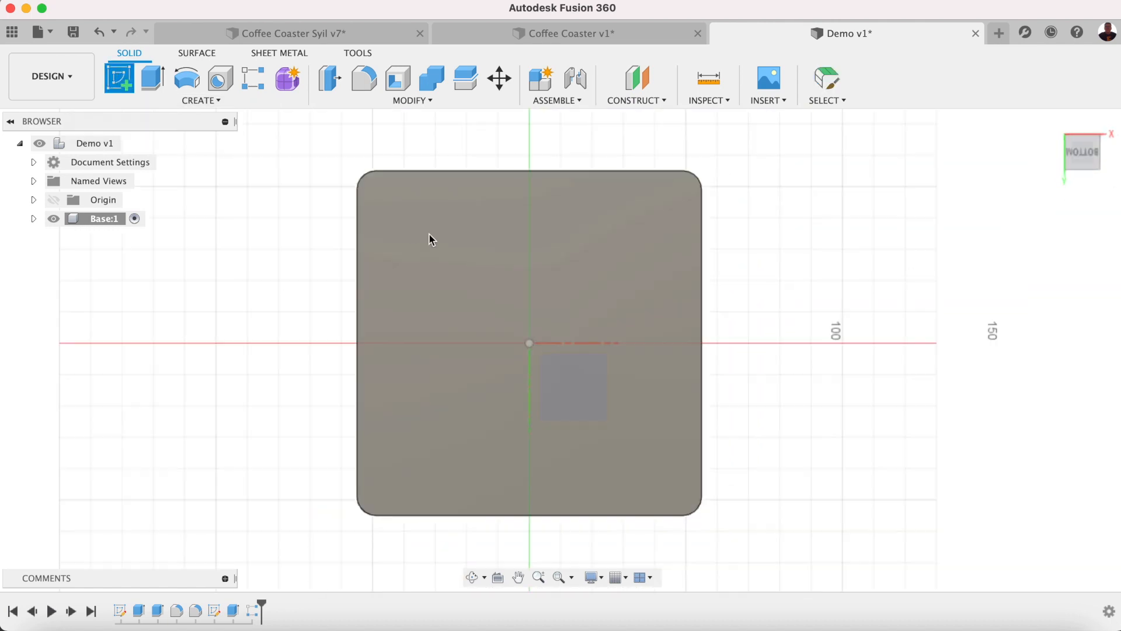
click(422, 237)
scroll(523, 324, up, 2)
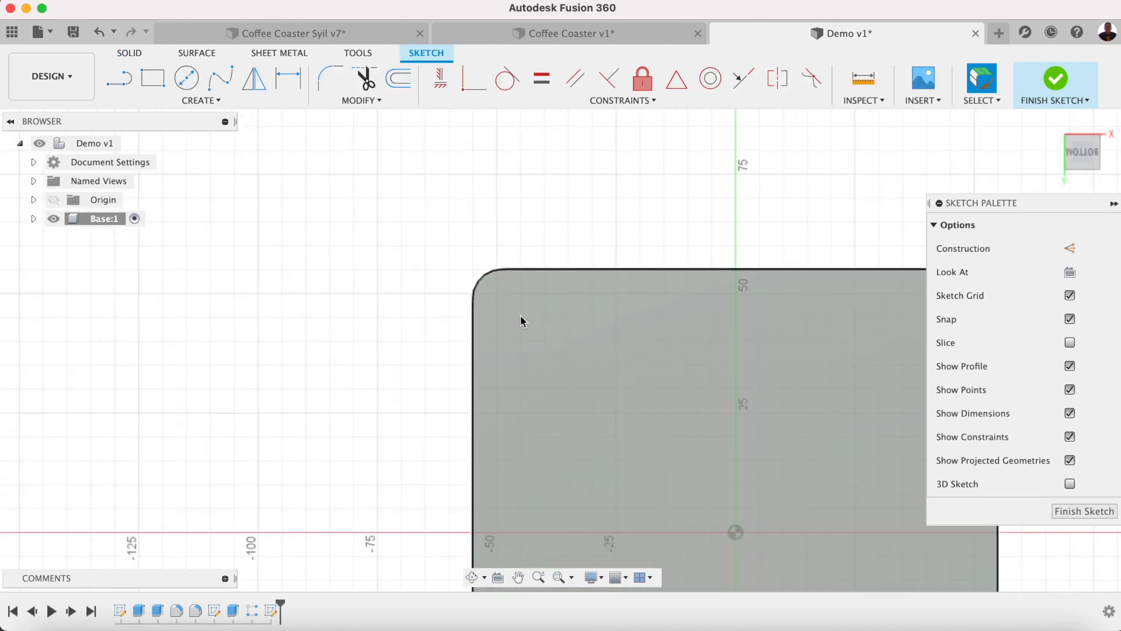
key(c)
click(520, 317)
click(536, 328)
Dimension the underside circle's diameter as 10 mm.
key(d)
click(536, 327)
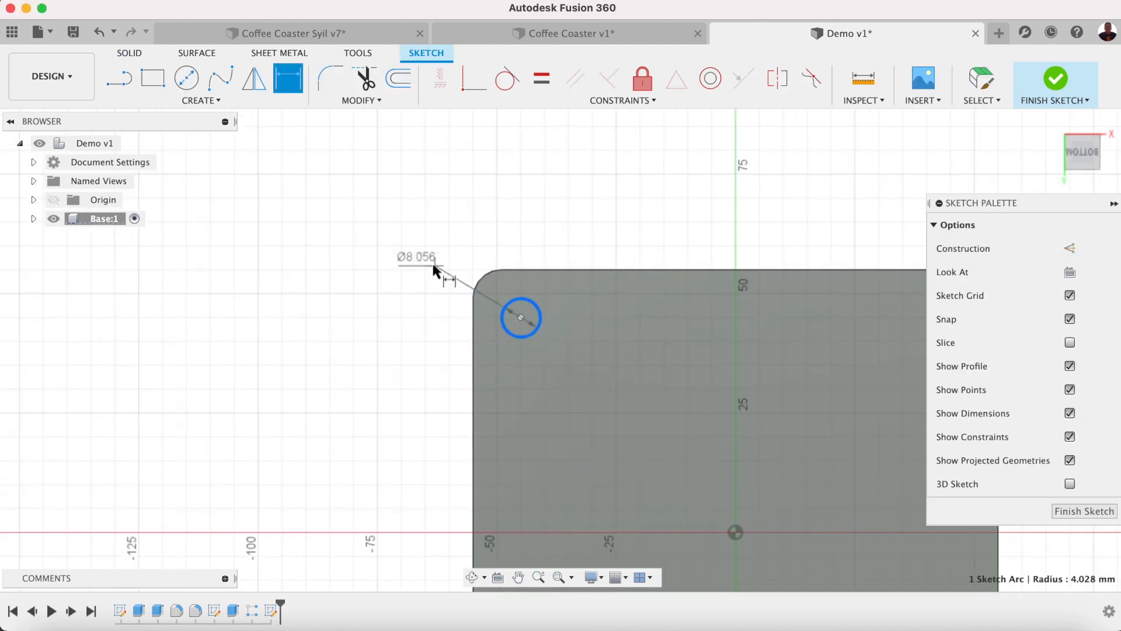
click(432, 244)
key(Return)
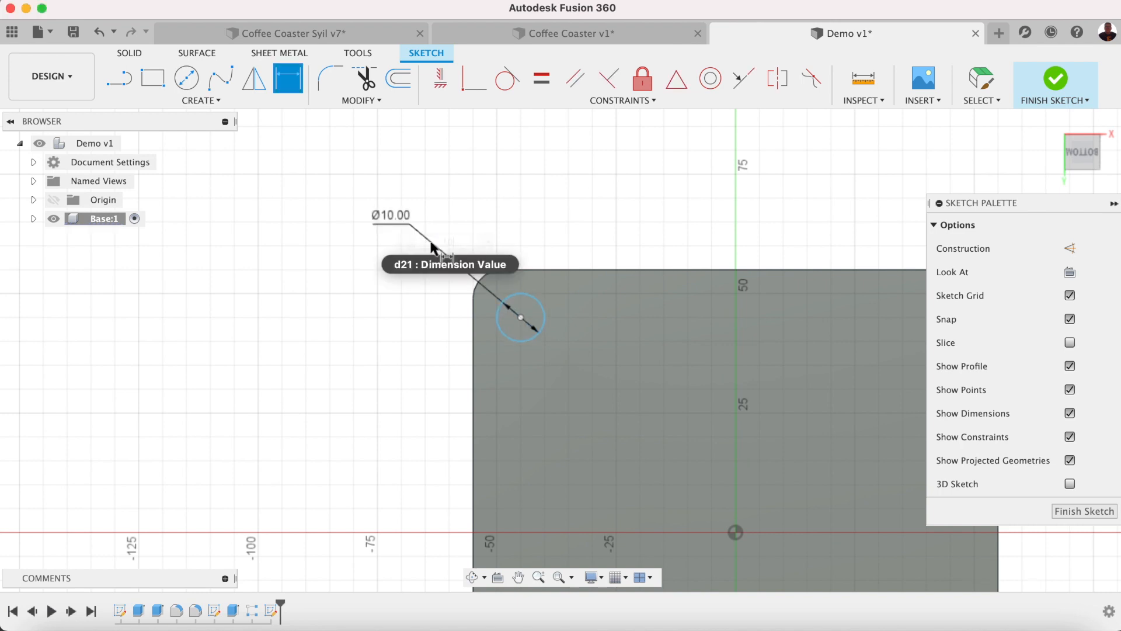
Dimension the underside circle's centre 10 mm from both adjacent outer edges of the plate.
click(567, 270)
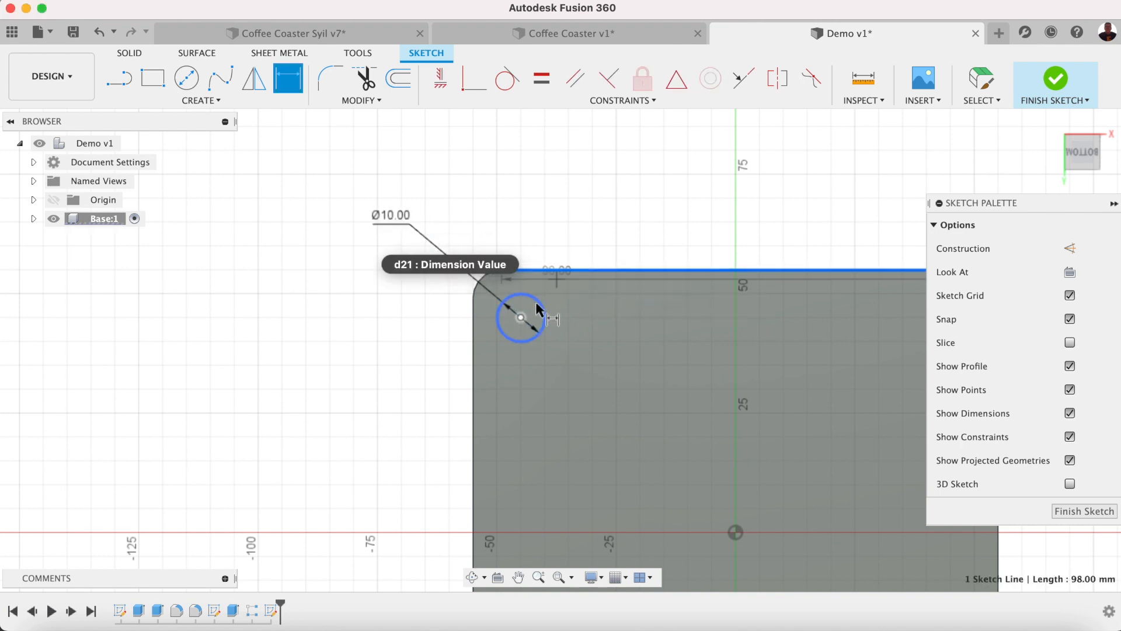
click(520, 317)
click(390, 299)
text(10)
key(Return)
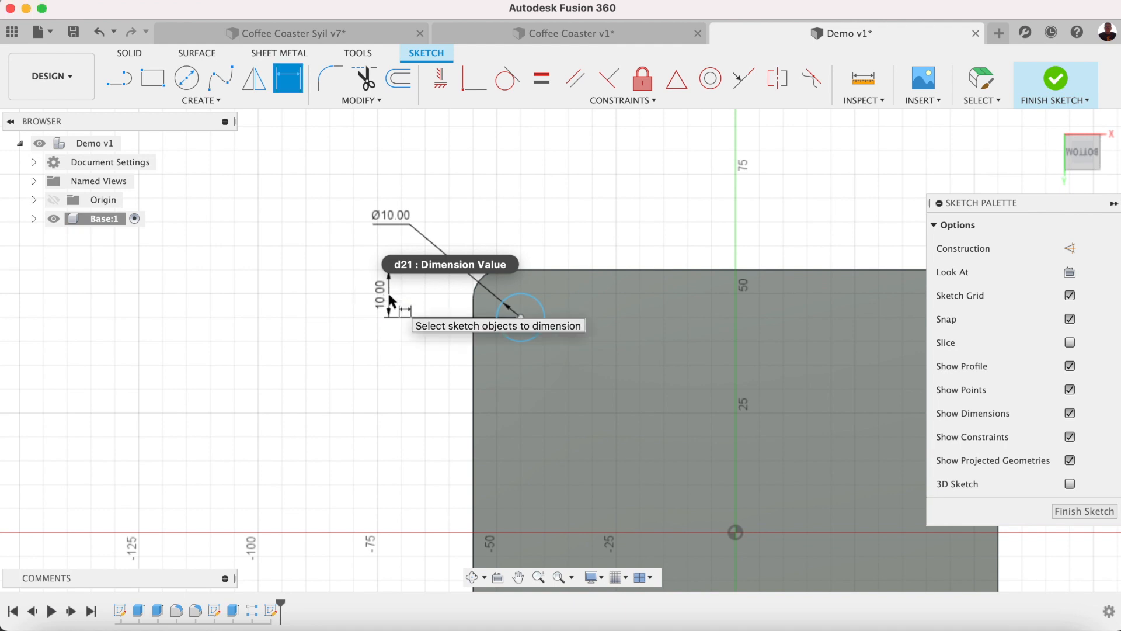
click(472, 380)
click(520, 317)
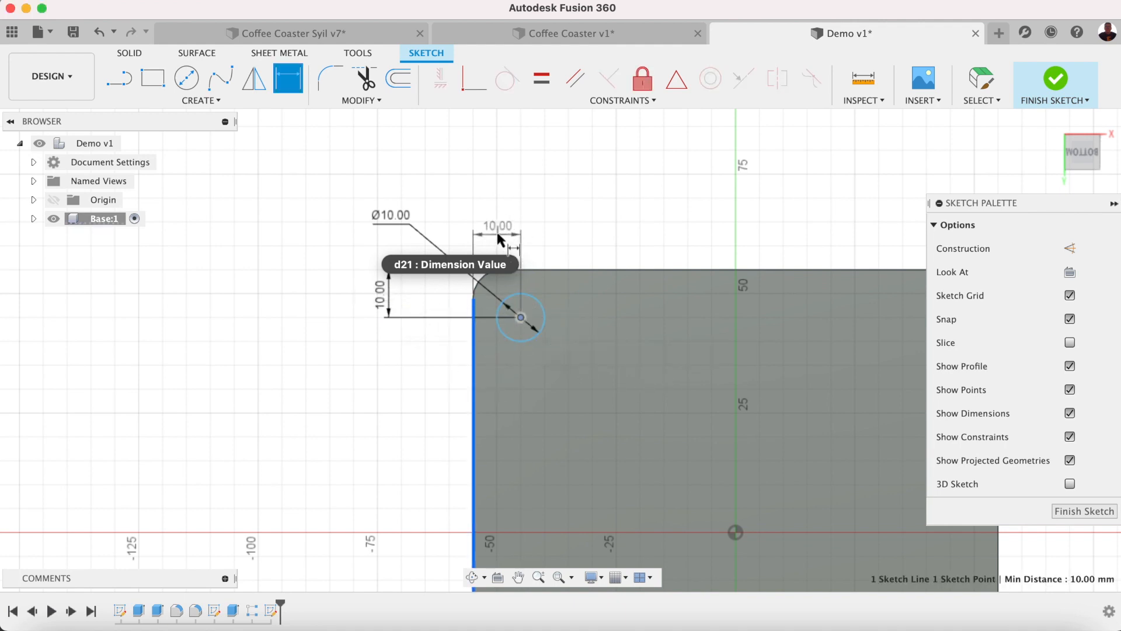
click(500, 232)
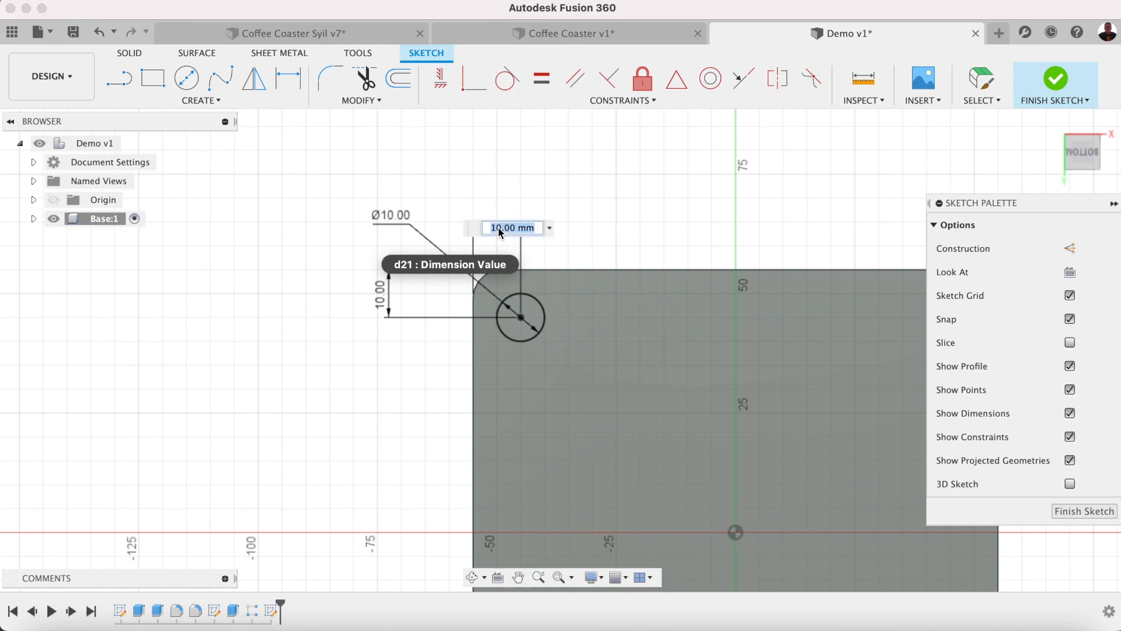
key(Return)
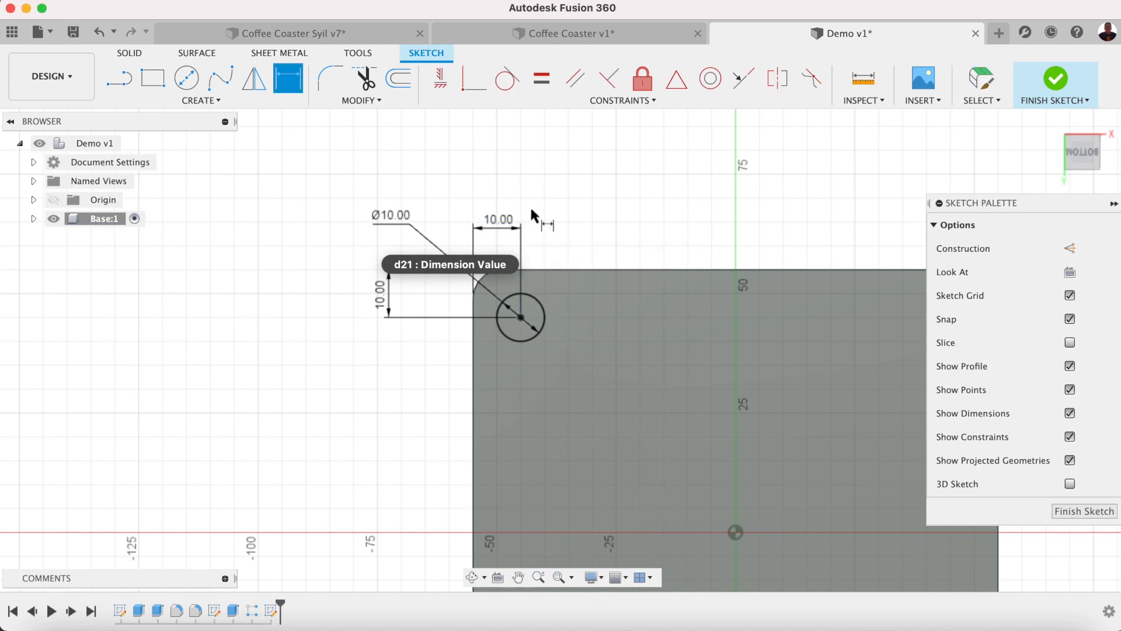
Extrude the 10 mm circle 3 mm outward from the underside to form a round foot.
key(e)
click(520, 316)
text(3)
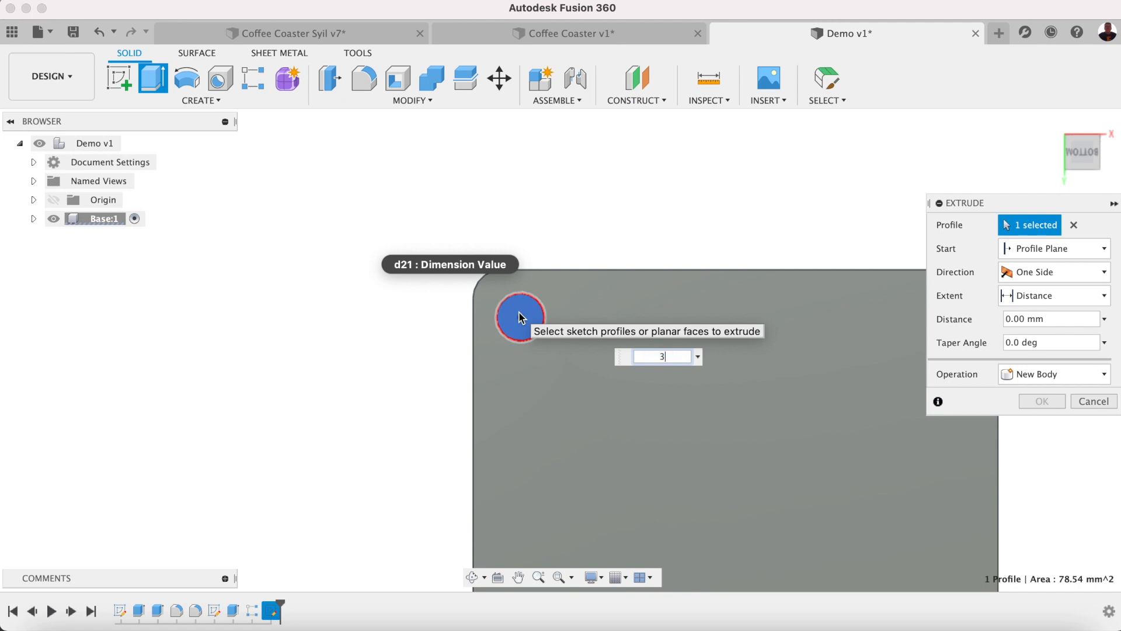
click(1039, 399)
Set up a rectangular feature pattern of the foot along the adjacent outer edge, with quantity 2 and an extent of 85 mm.
click(1052, 122)
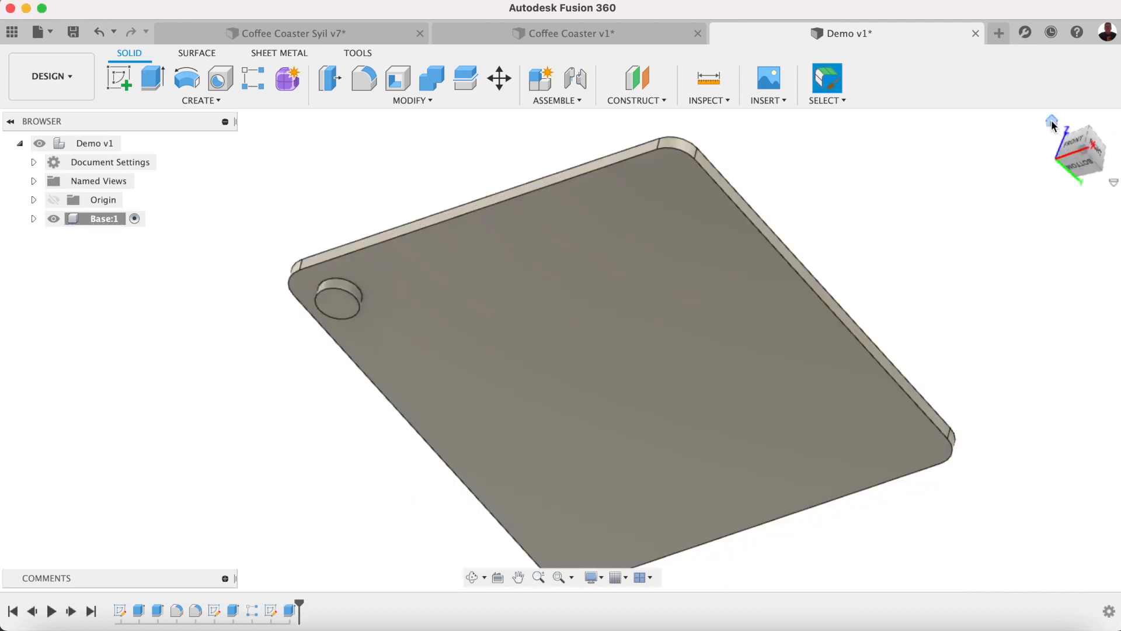
click(1072, 166)
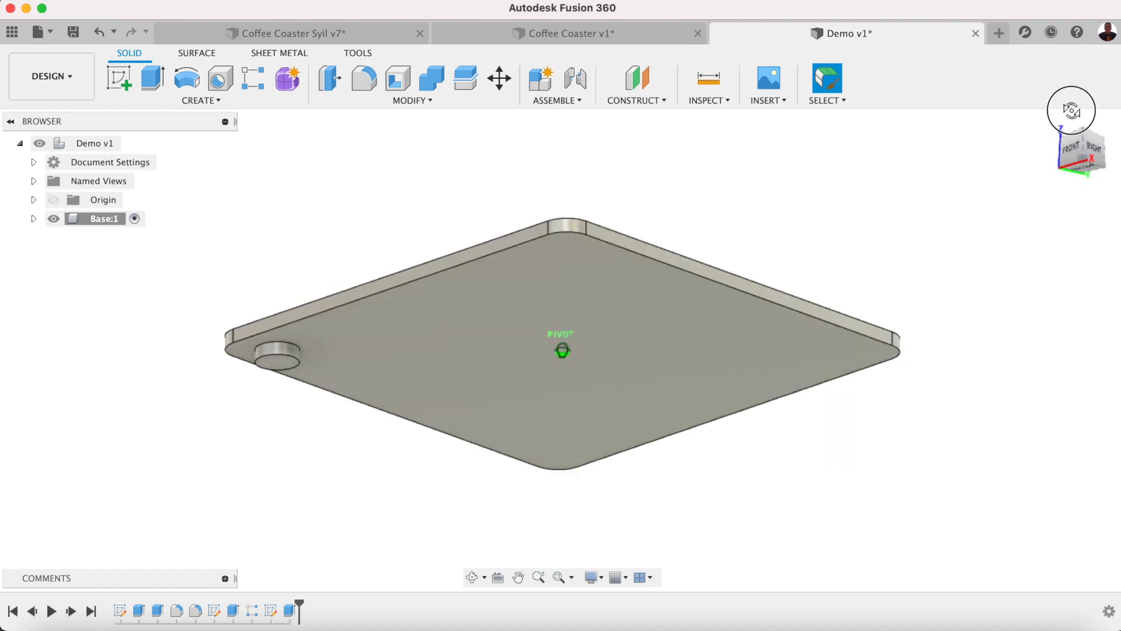
click(1077, 172)
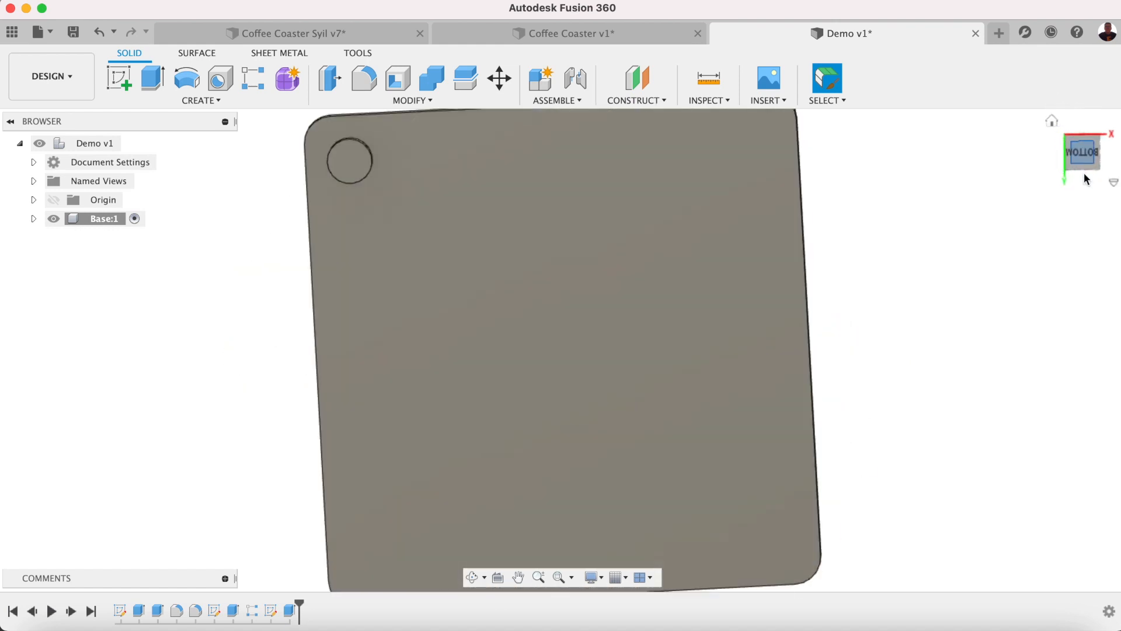
click(1086, 144)
click(1097, 143)
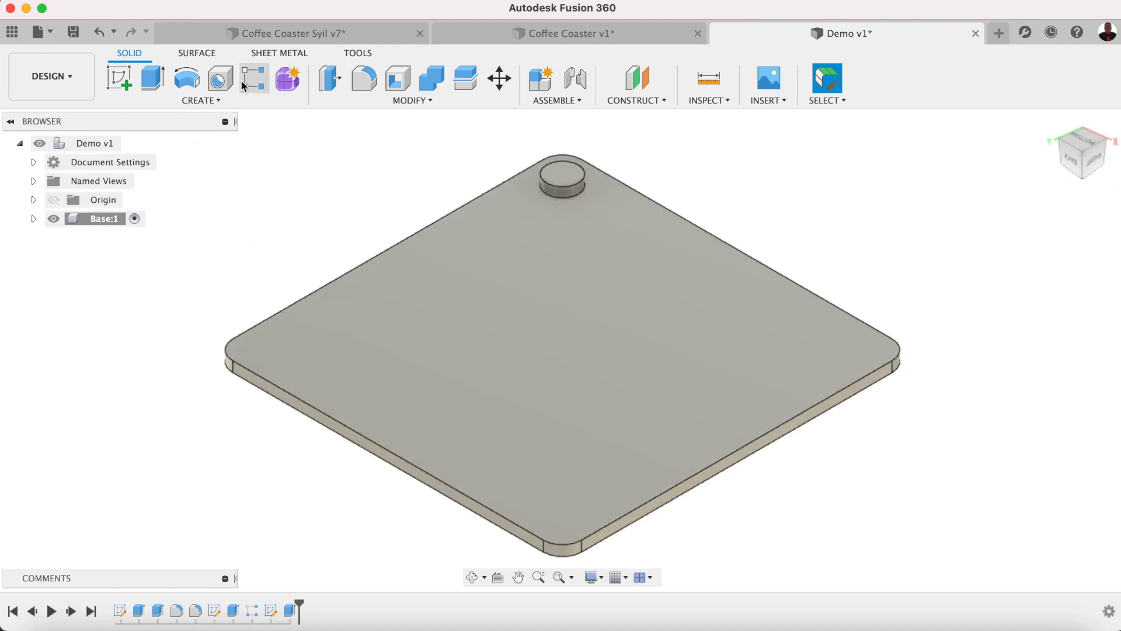
click(244, 85)
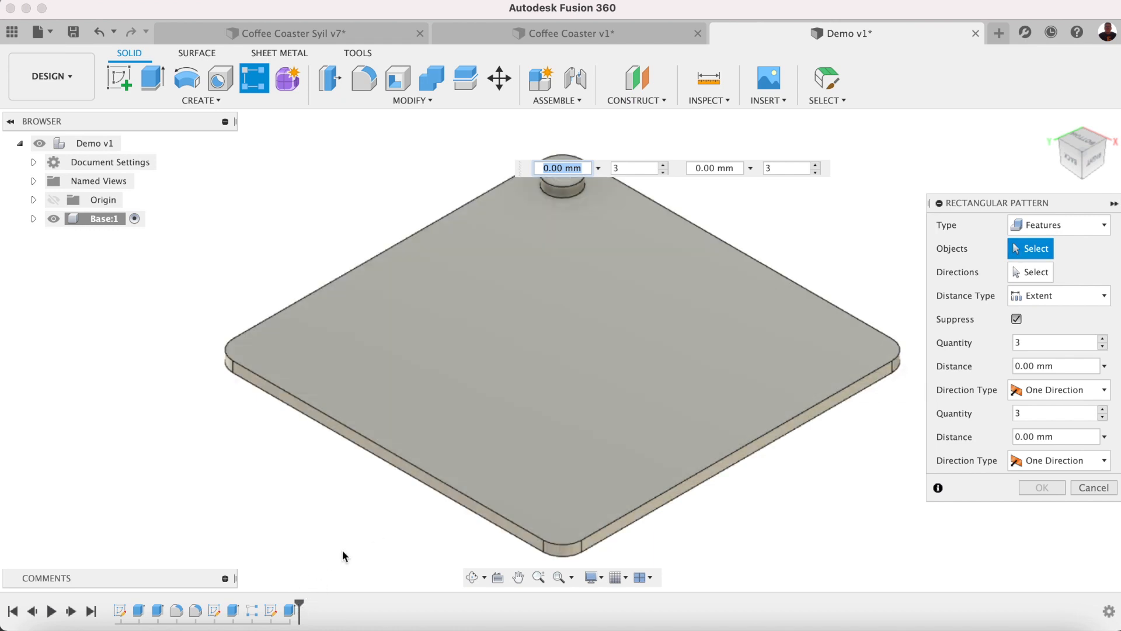
click(289, 610)
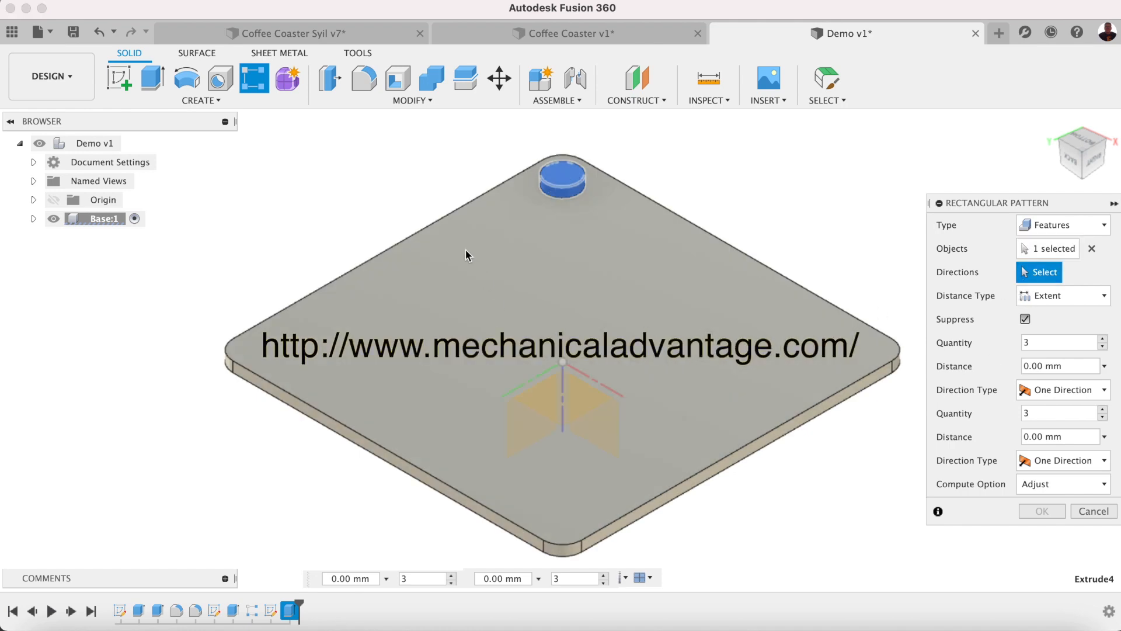
click(451, 212)
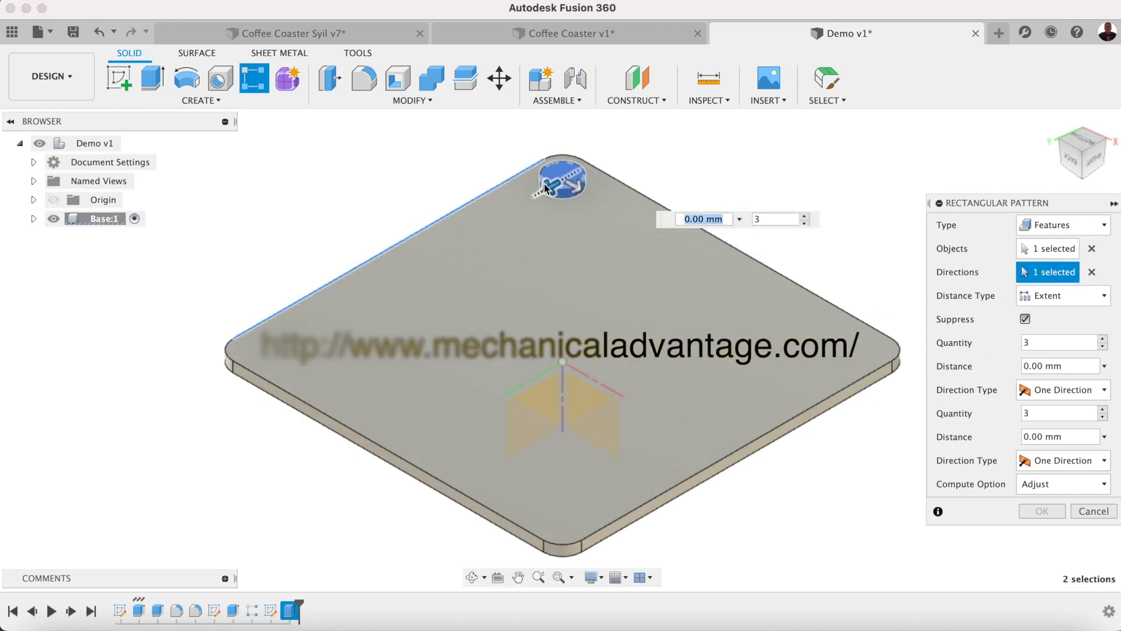
drag(550, 187, 283, 346)
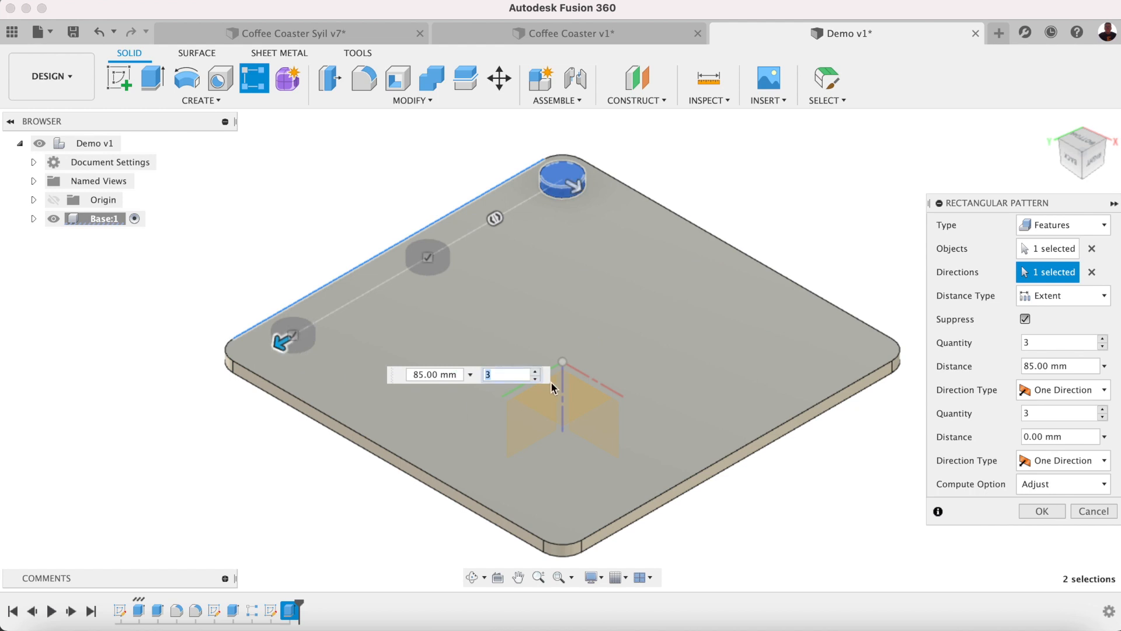
click(534, 379)
Set the foot pattern's second direction to quantity 2 and an extent of 90 mm.
drag(581, 188, 813, 331)
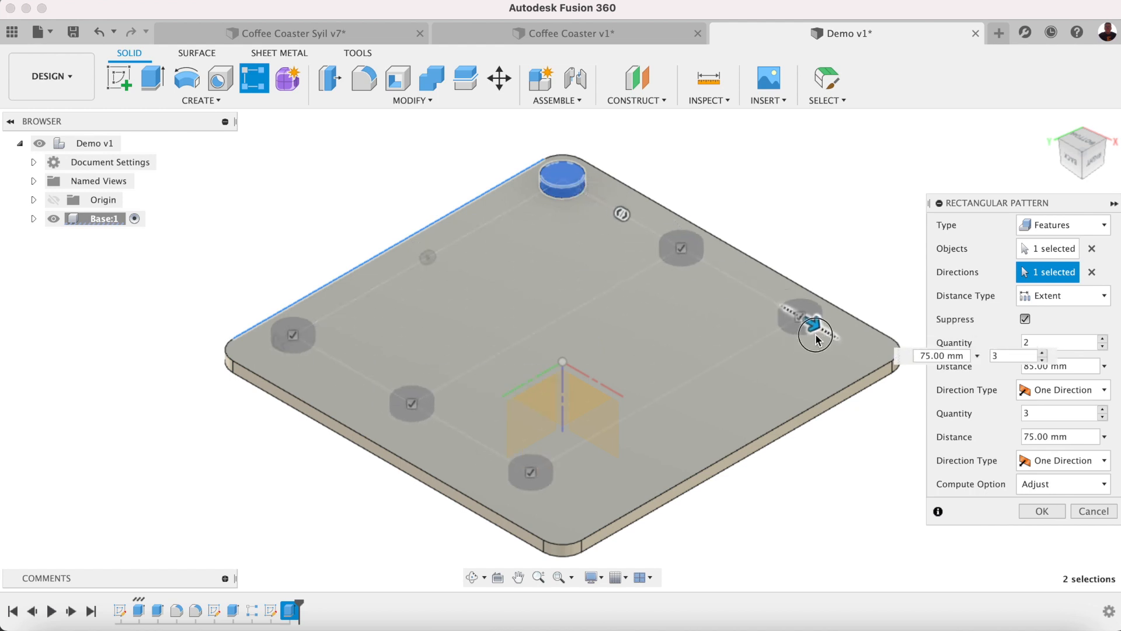
click(1042, 359)
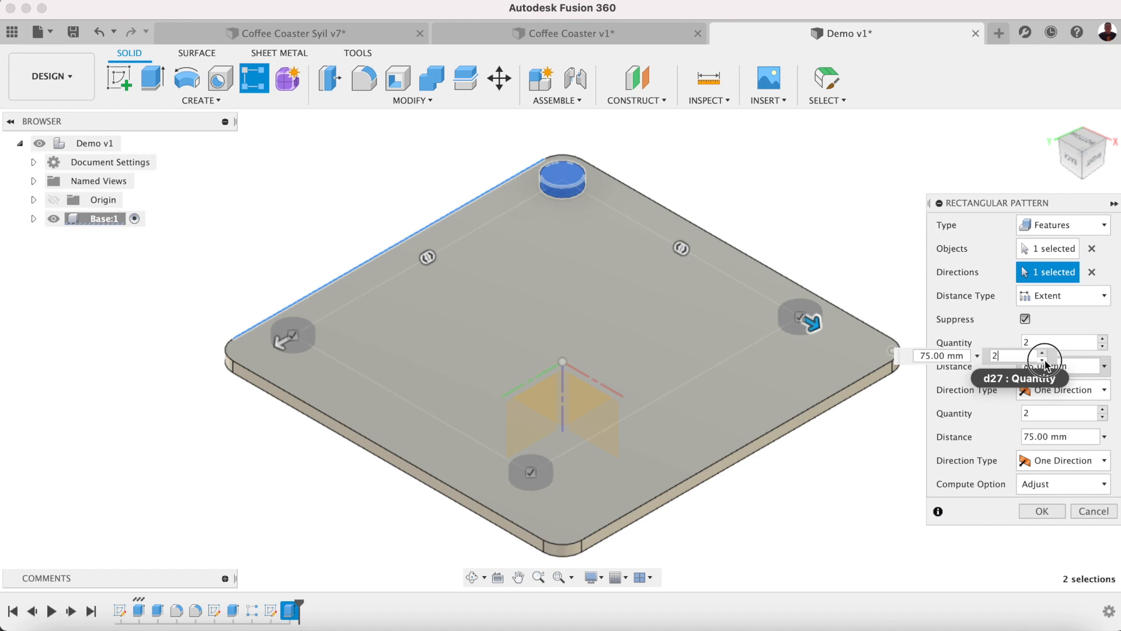
click(926, 357)
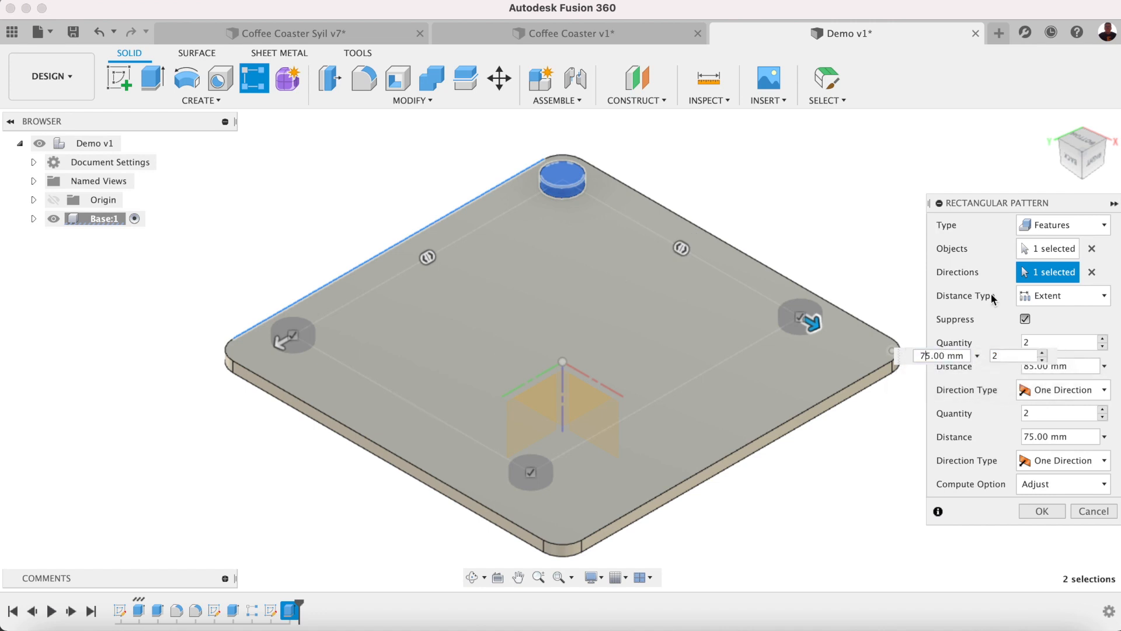
key(BackSpace)
key(BackSpace)
text(90)
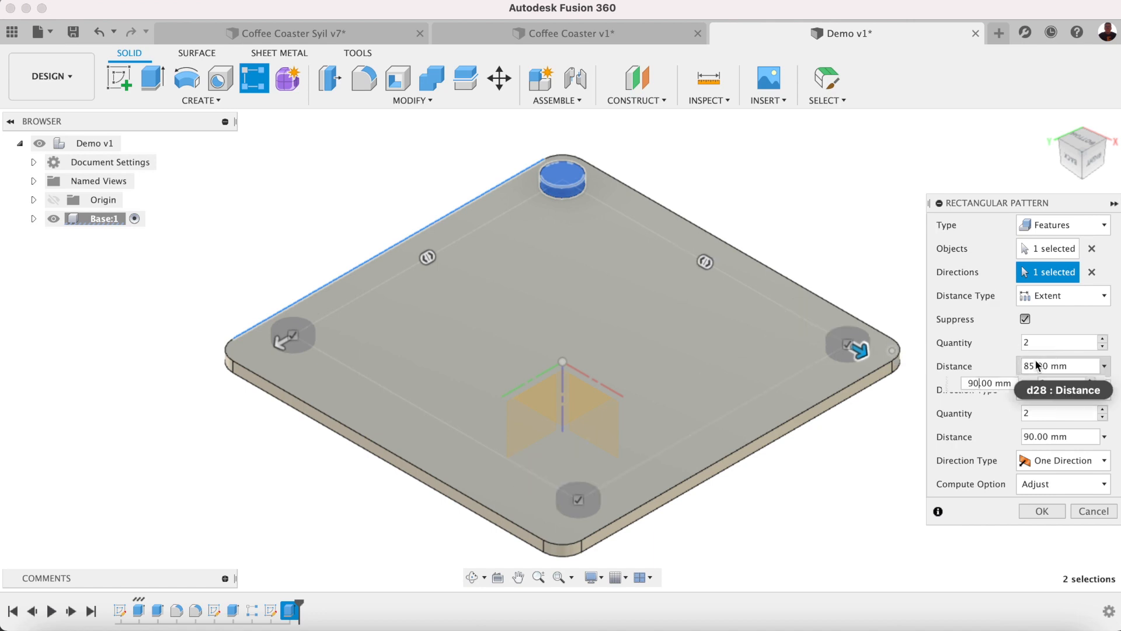
Set the foot pattern's first-direction extent to 90 mm and complete the pattern.
click(279, 341)
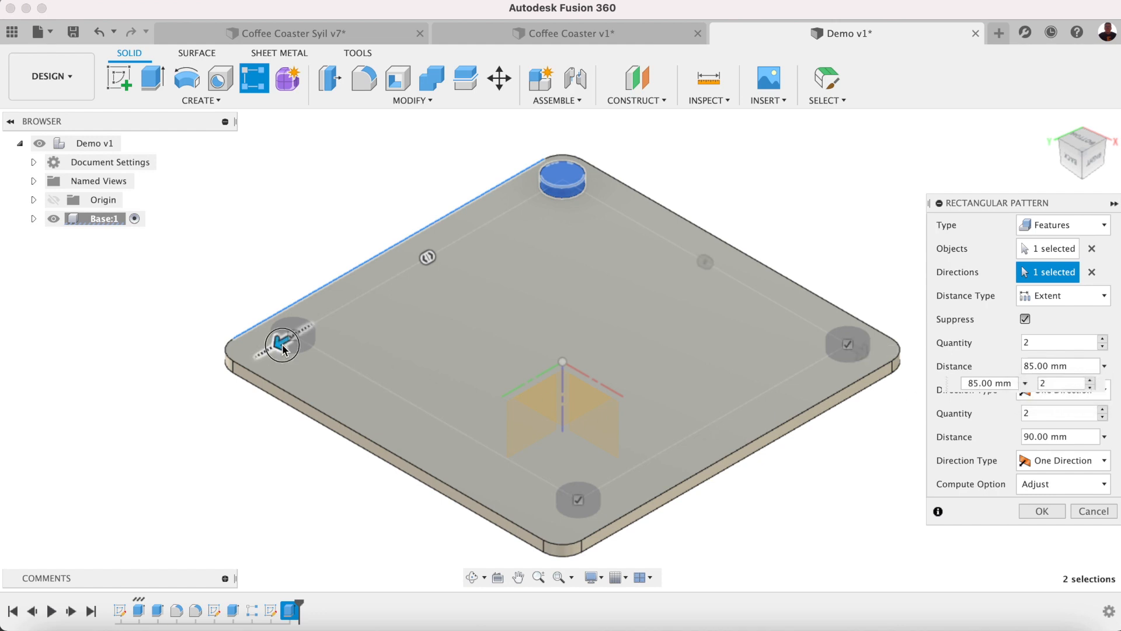
key(Tab)
drag(979, 384, 966, 385)
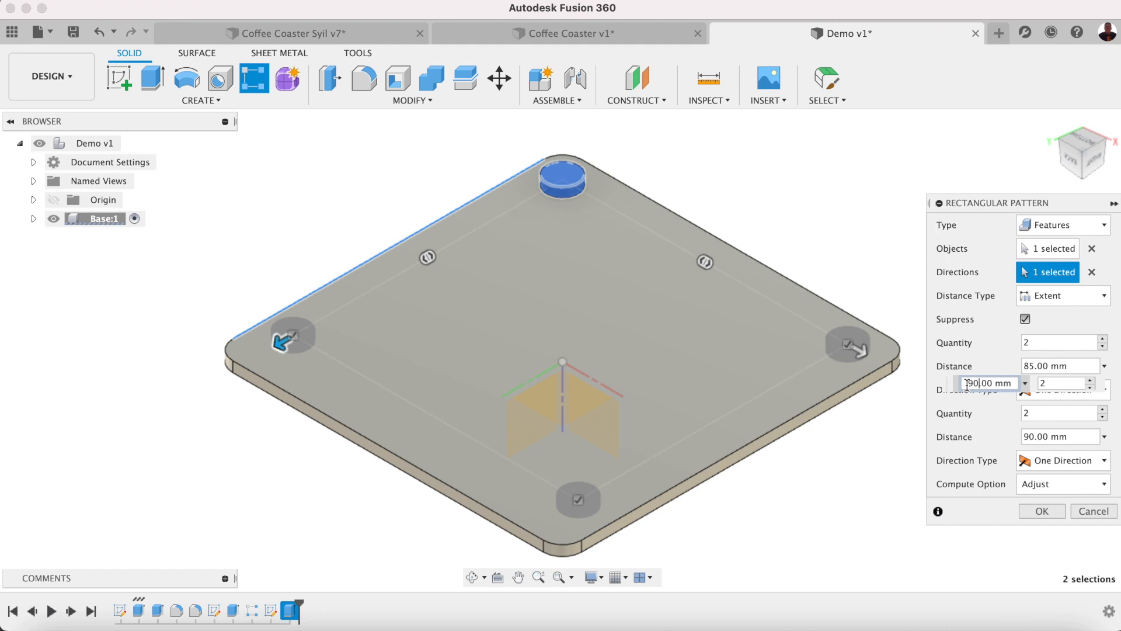
click(1037, 518)
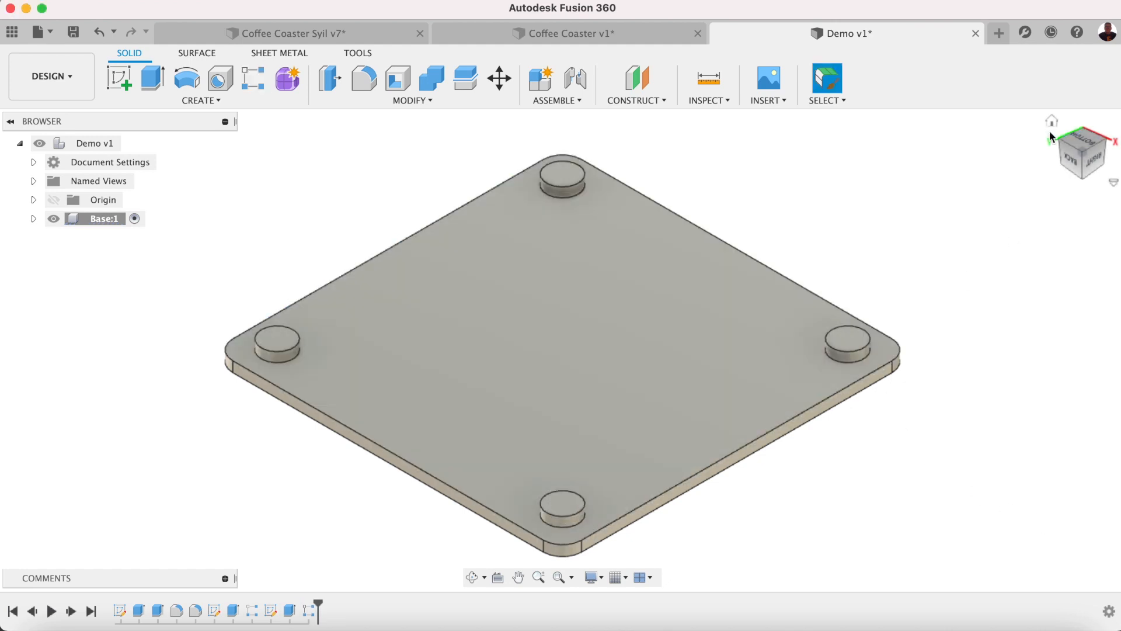
Search the appearance library for Yellow and apply Plastic - Glossy (Yellow) to the Base component.
click(1051, 124)
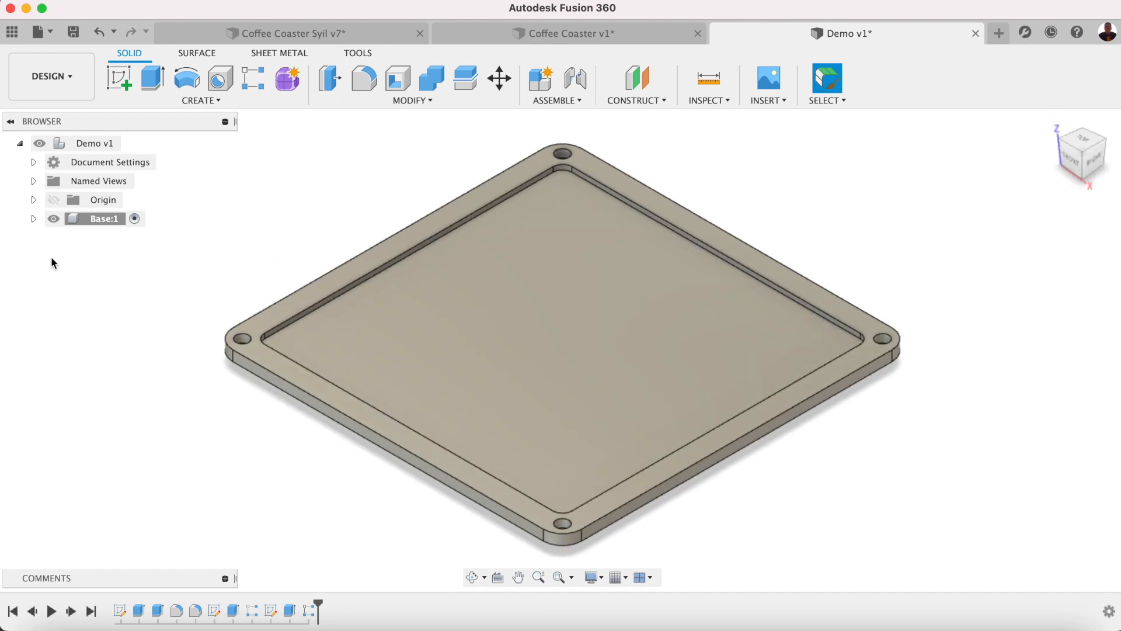
right_click(107, 225)
click(138, 144)
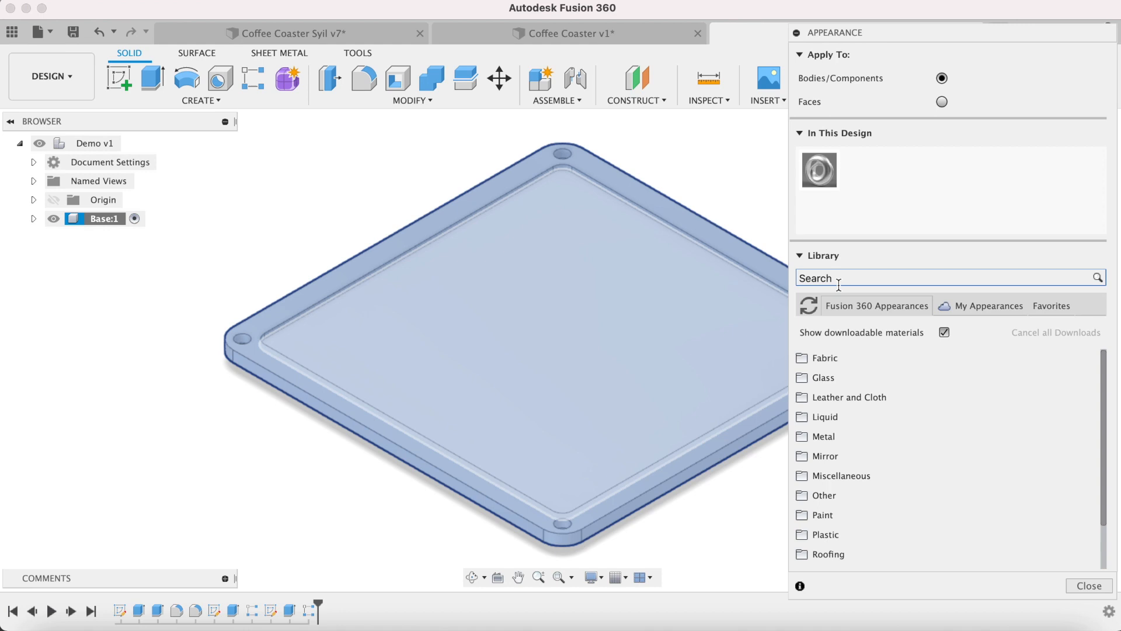
click(837, 278)
text(Yellow)
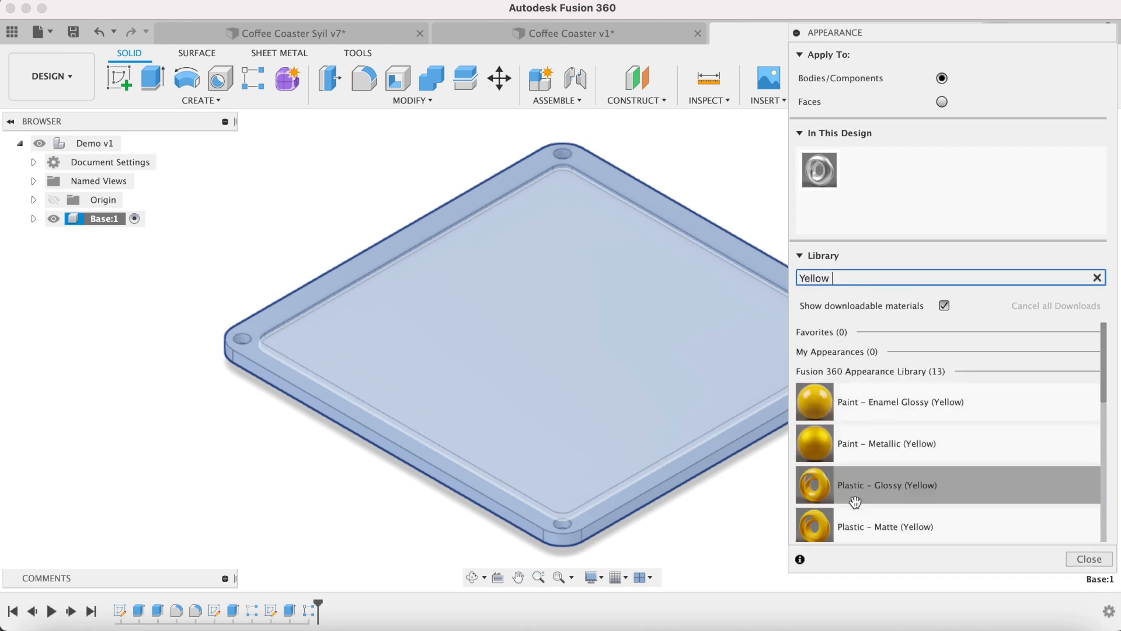
drag(851, 499, 693, 446)
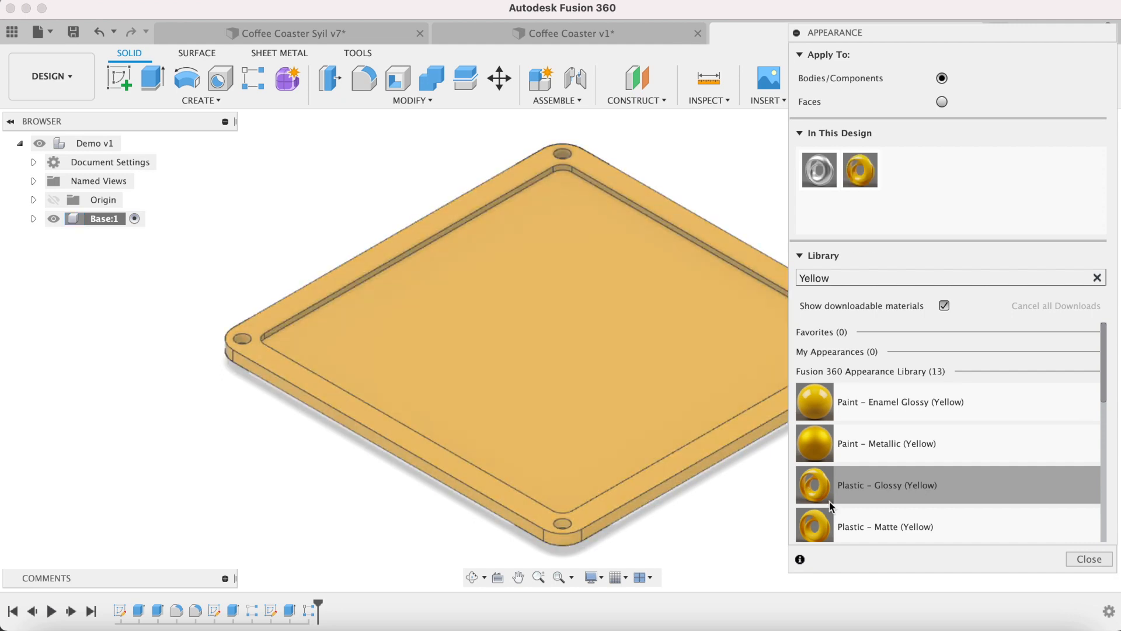
click(1089, 559)
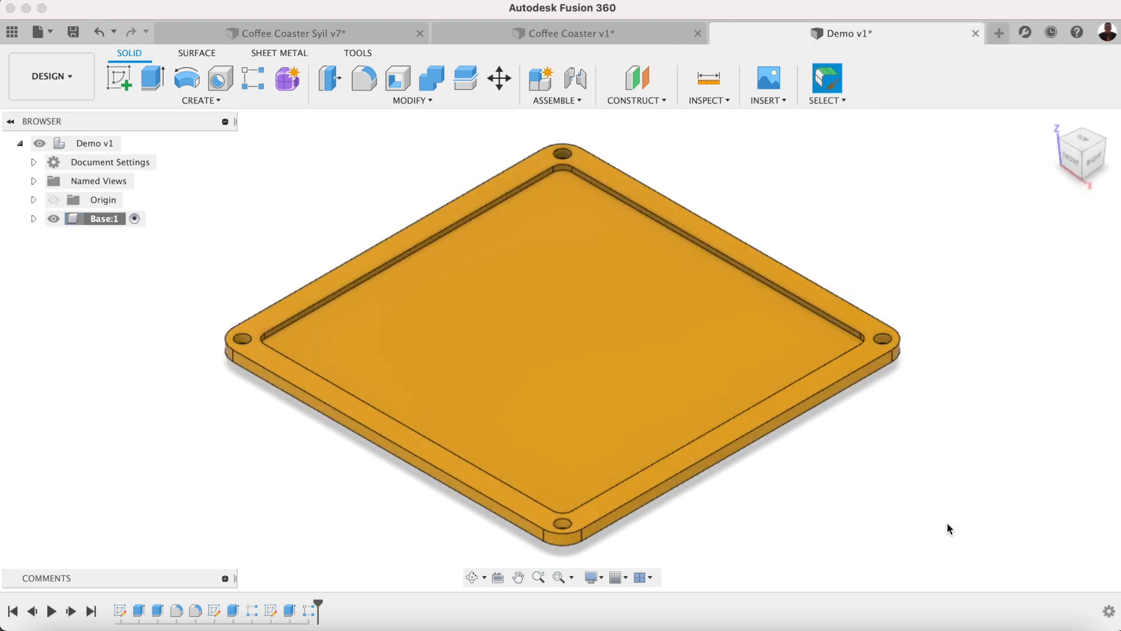
Save the coaster design as a new version.
click(73, 31)
click(563, 346)
click(304, 155)
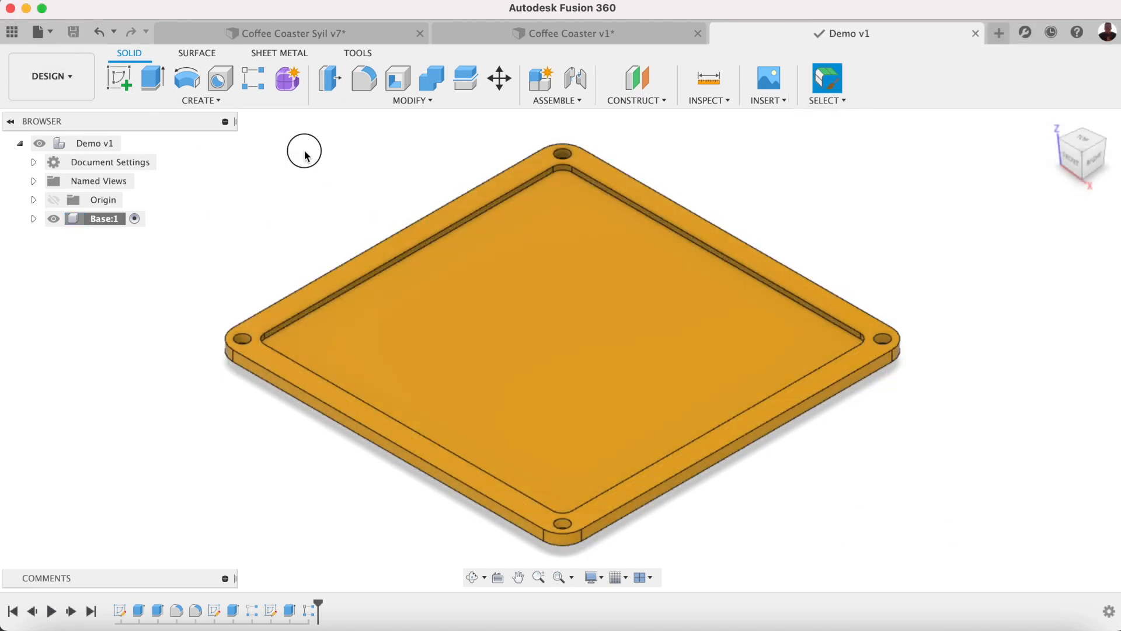
Create an internal standard component named 3mm Plywood under the top-level Demo assembly and keep it active.
right_click(111, 142)
click(147, 174)
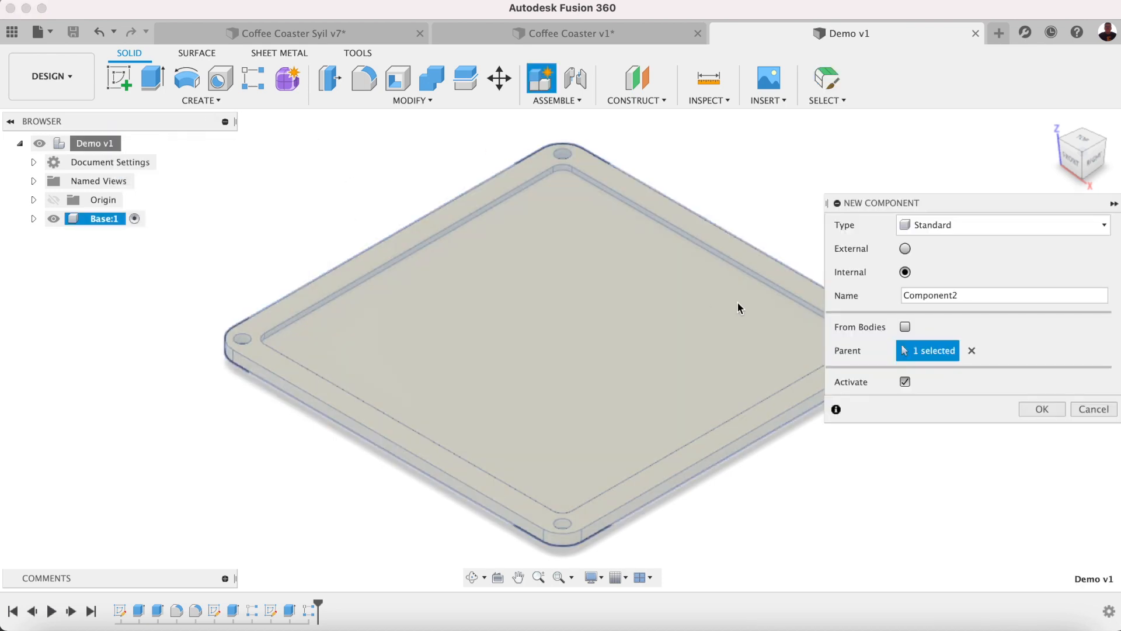
click(945, 300)
key(Return)
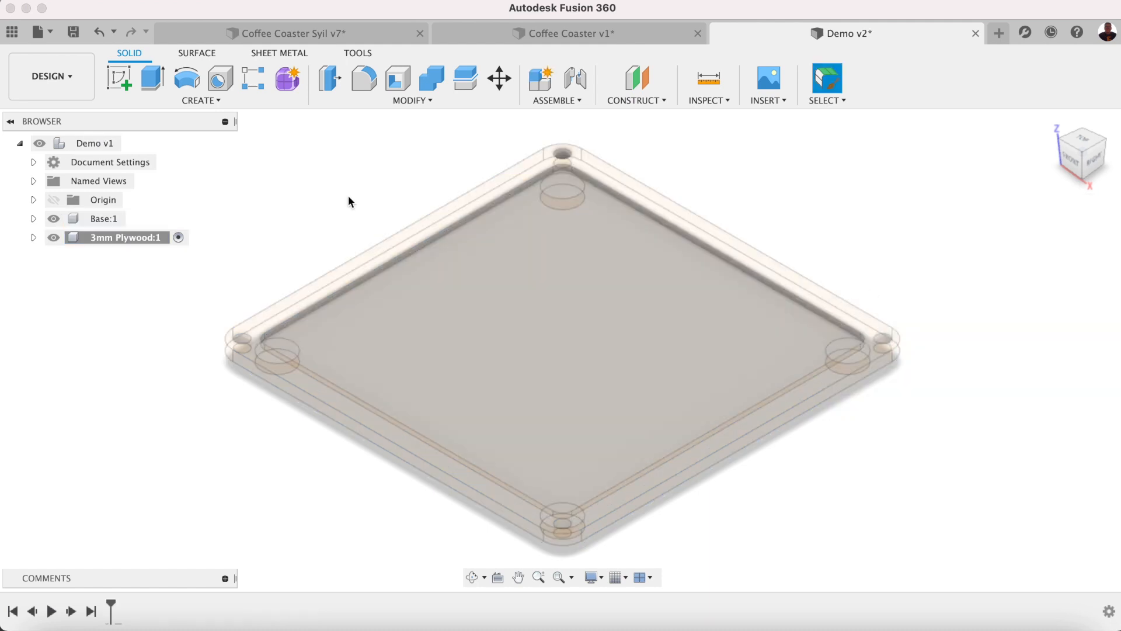
Sketch a 95 by 95 mm center rectangle on the recess floor of the base, centred on the origin.
click(134, 84)
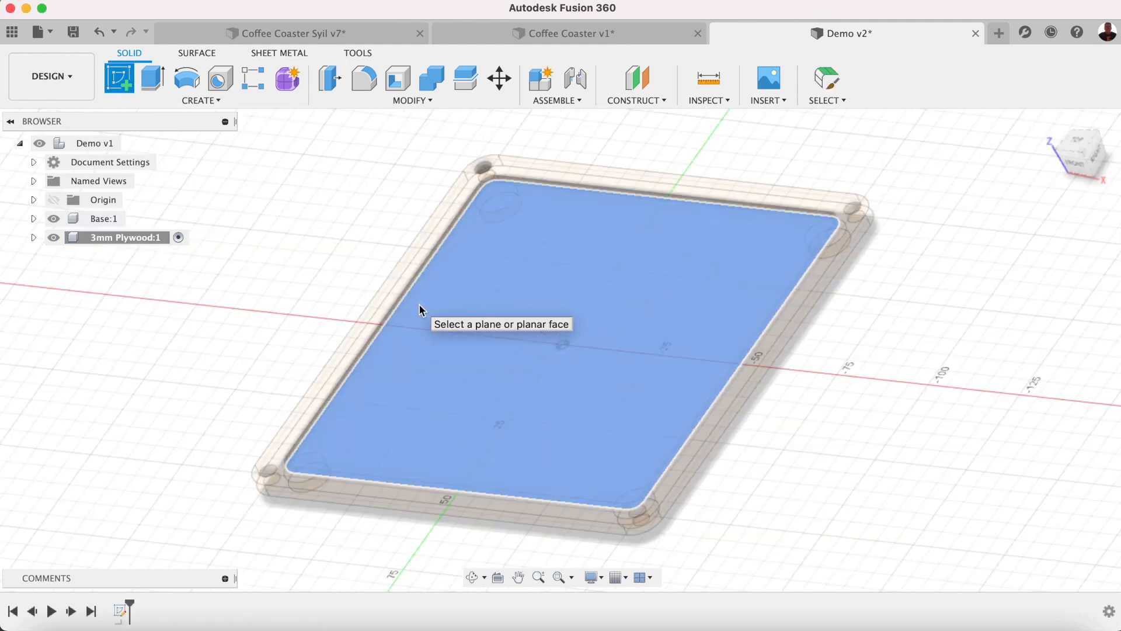
click(418, 303)
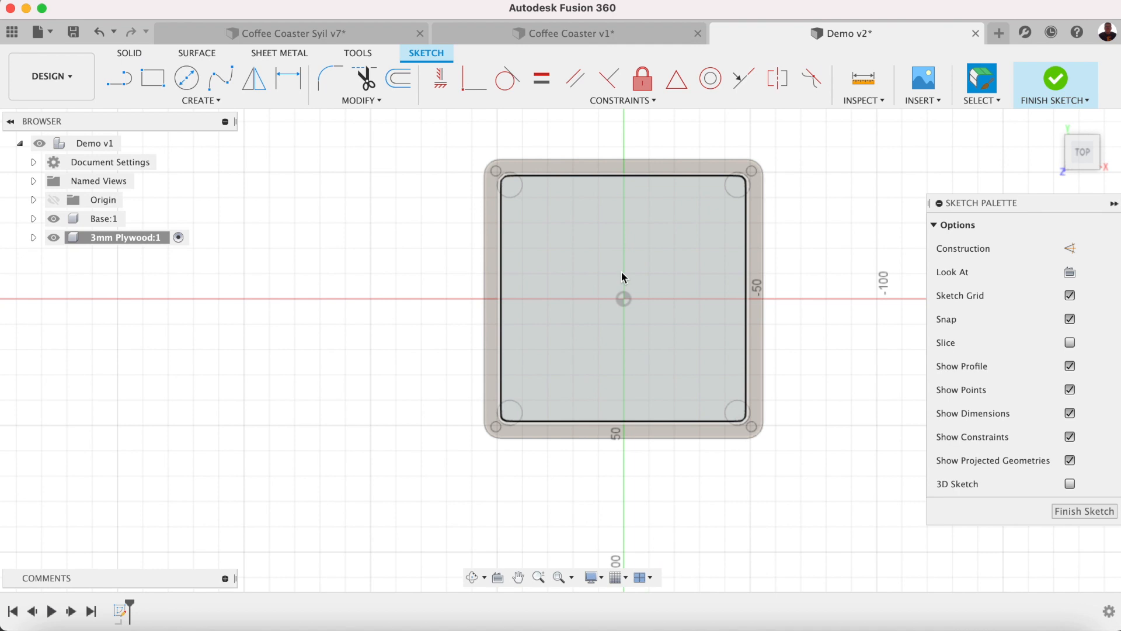
key(r)
click(1069, 274)
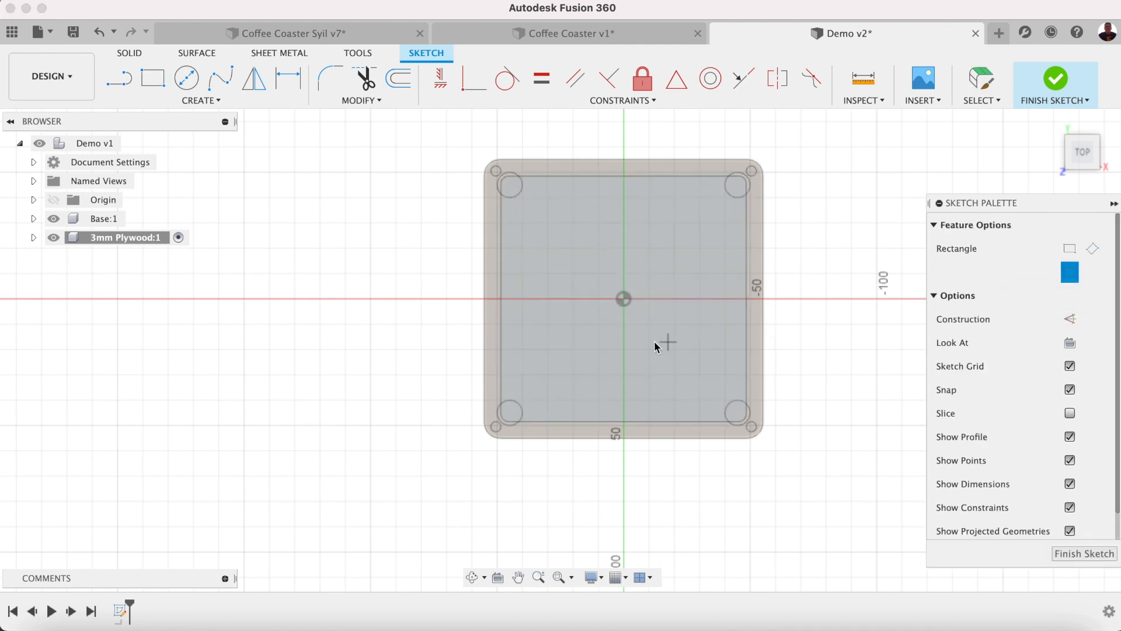
click(623, 299)
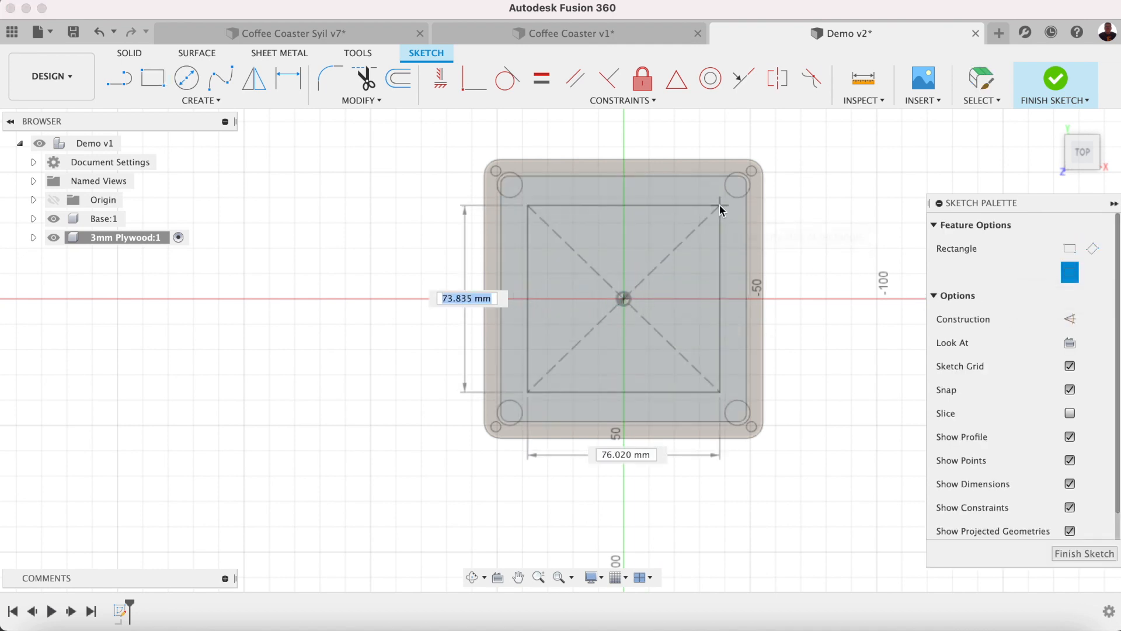
key(Tab)
text(95)
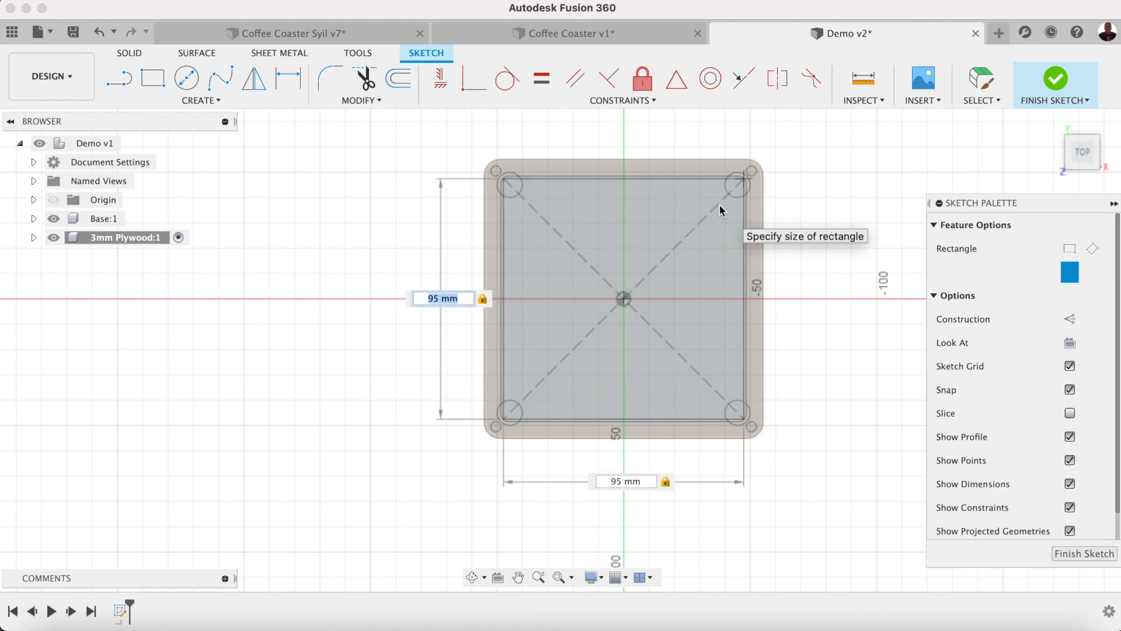
key(Return)
Extrude the square profile 3 mm upward as a new body.
scroll(653, 228, up, 2)
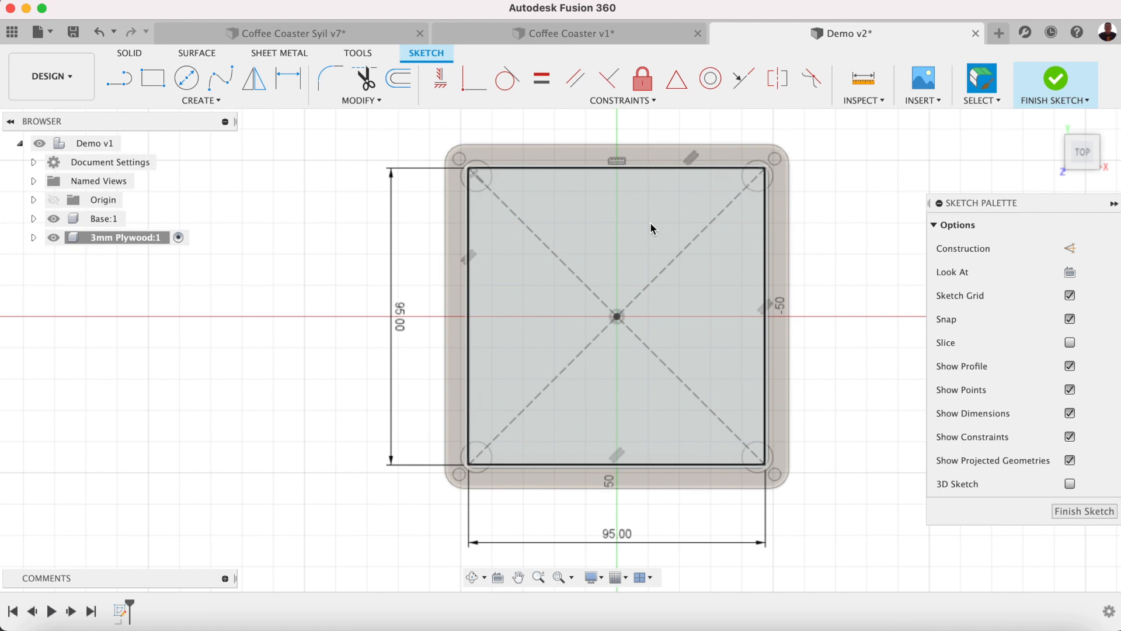
key(e)
click(625, 243)
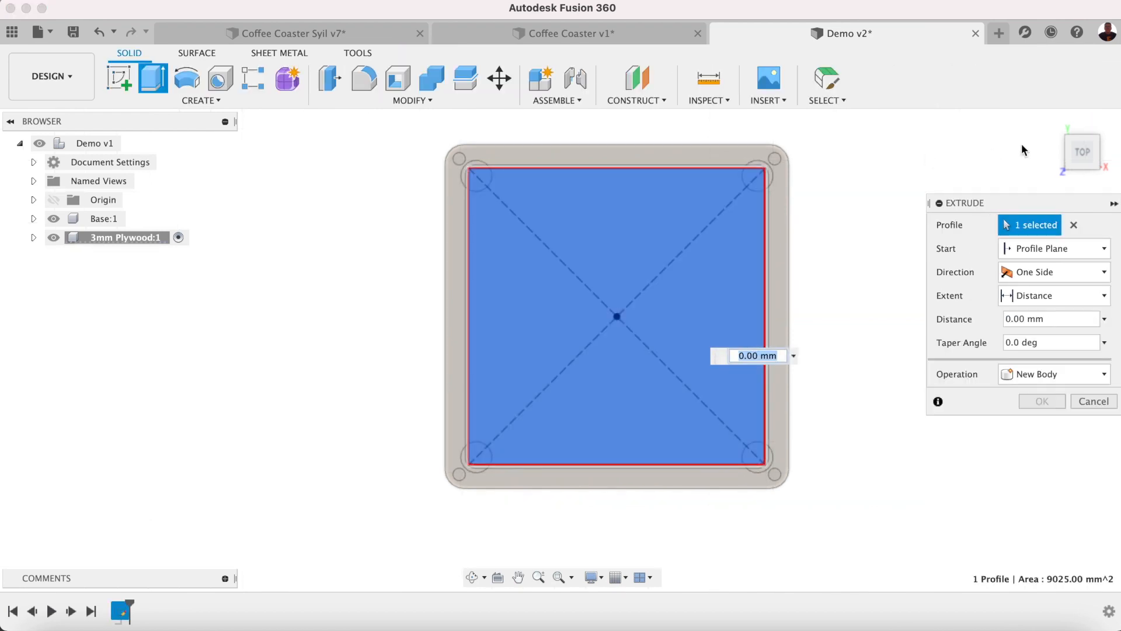
drag(560, 325, 564, 295)
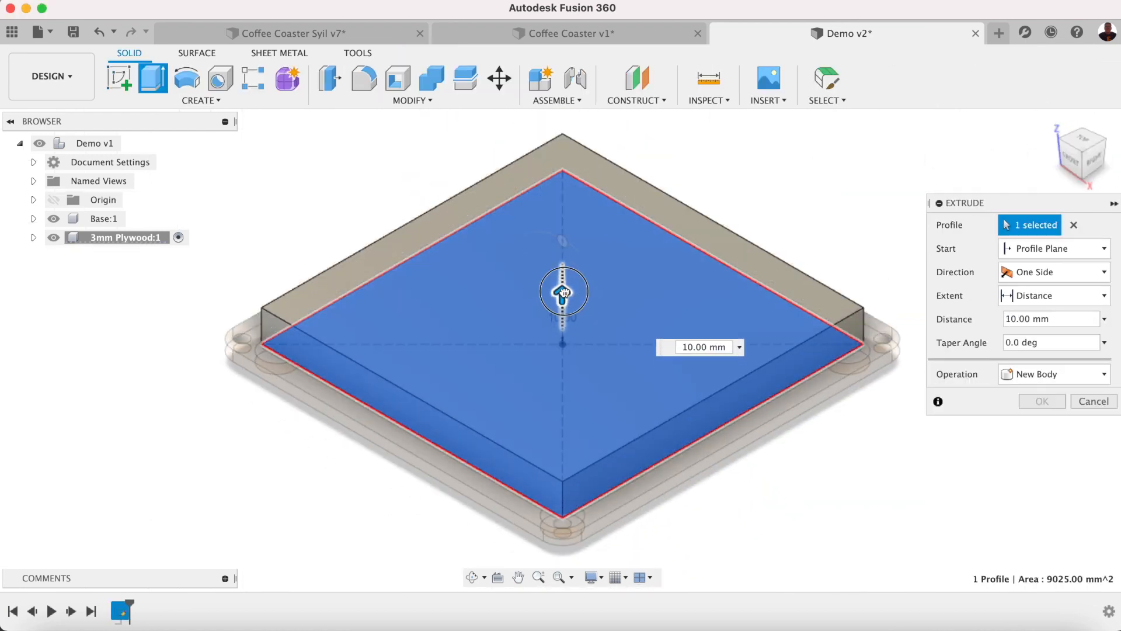
text(3)
key(Return)
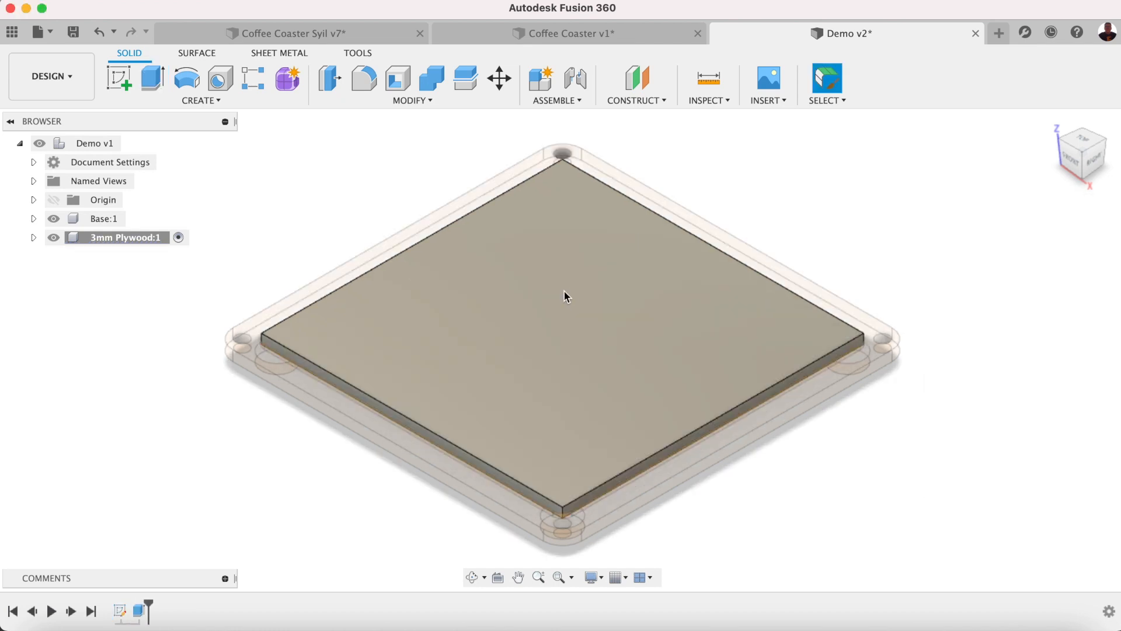
Fillet the four vertical corner edges of the plywood panel with a 3 mm constant radius.
click(374, 82)
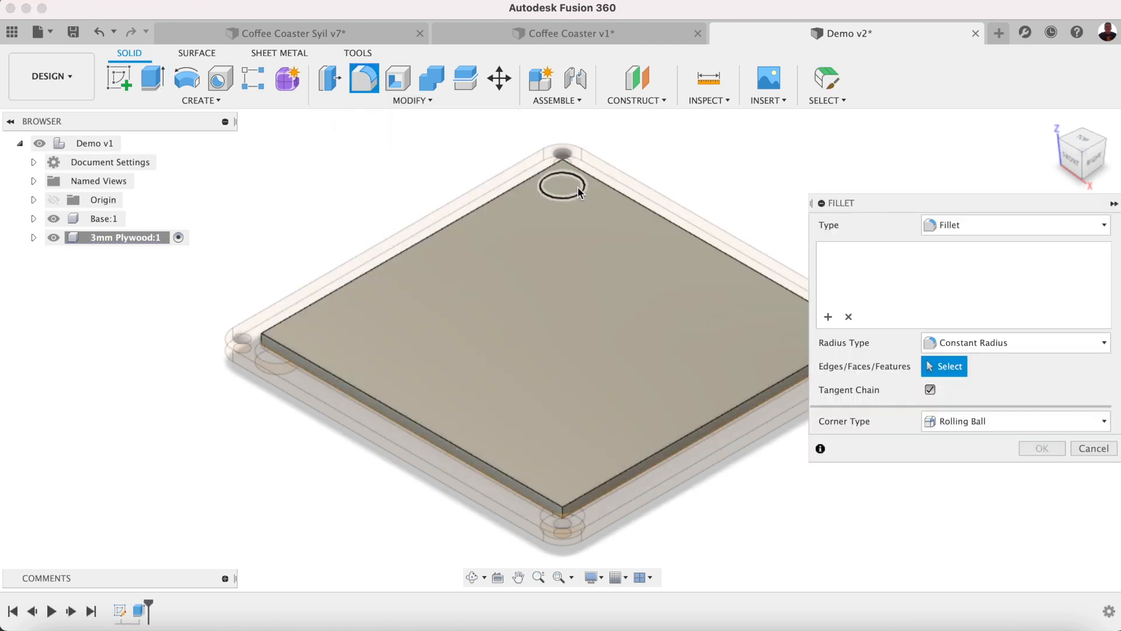
scroll(564, 169, up, 5)
click(560, 163)
scroll(550, 295, down, 5)
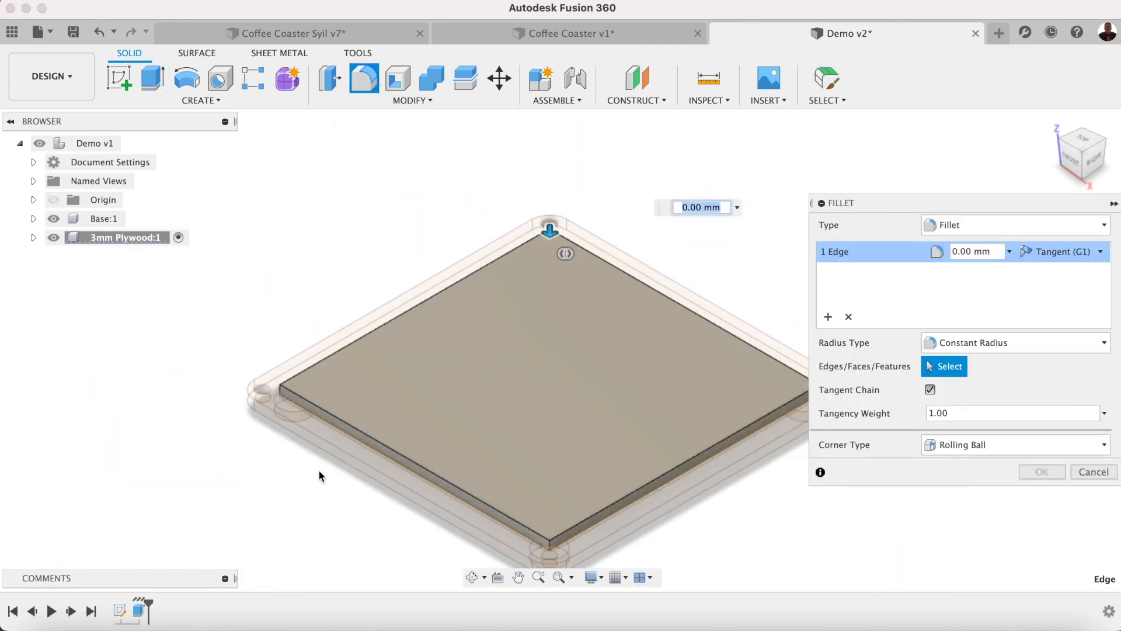
scroll(256, 385, up, 6)
scroll(260, 379, up, 4)
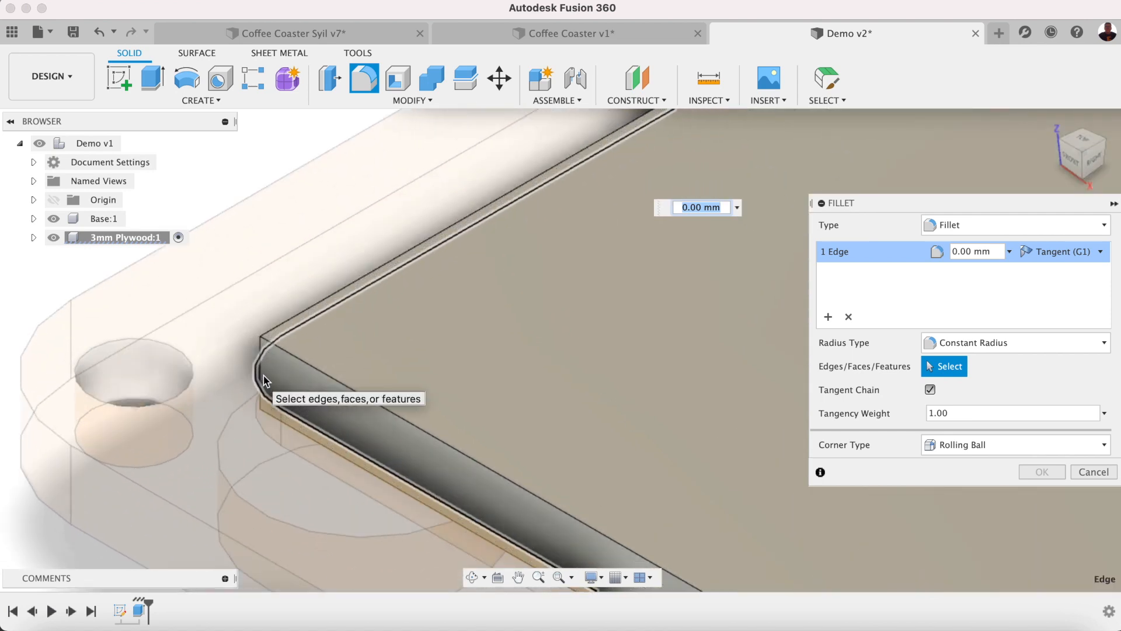
click(261, 370)
scroll(327, 376, down, 10)
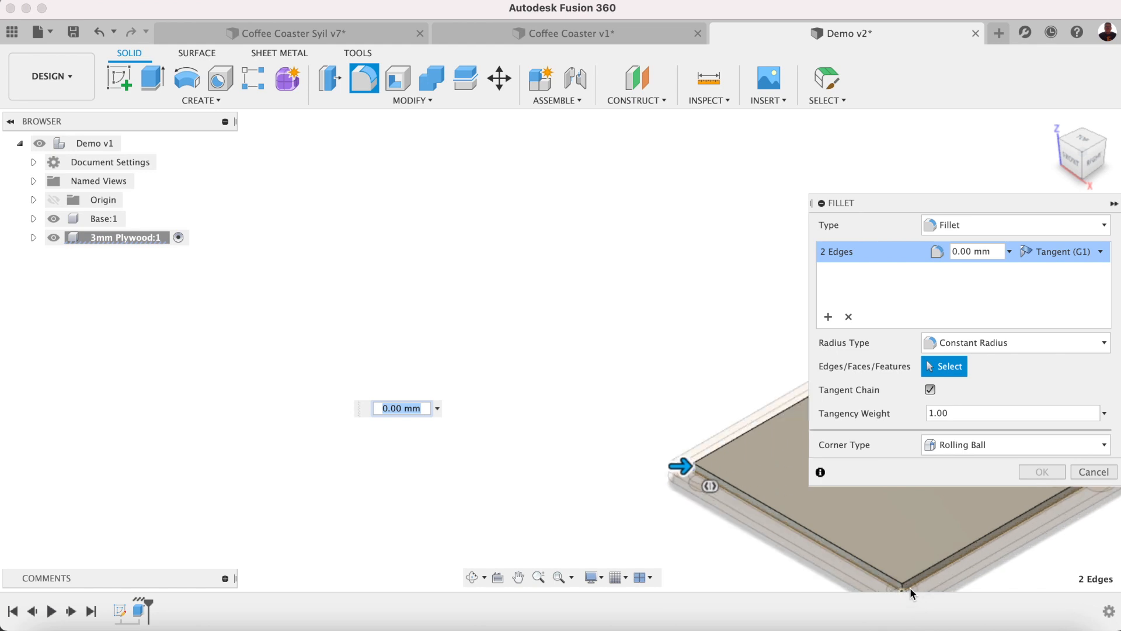
scroll(907, 586, up, 8)
click(846, 577)
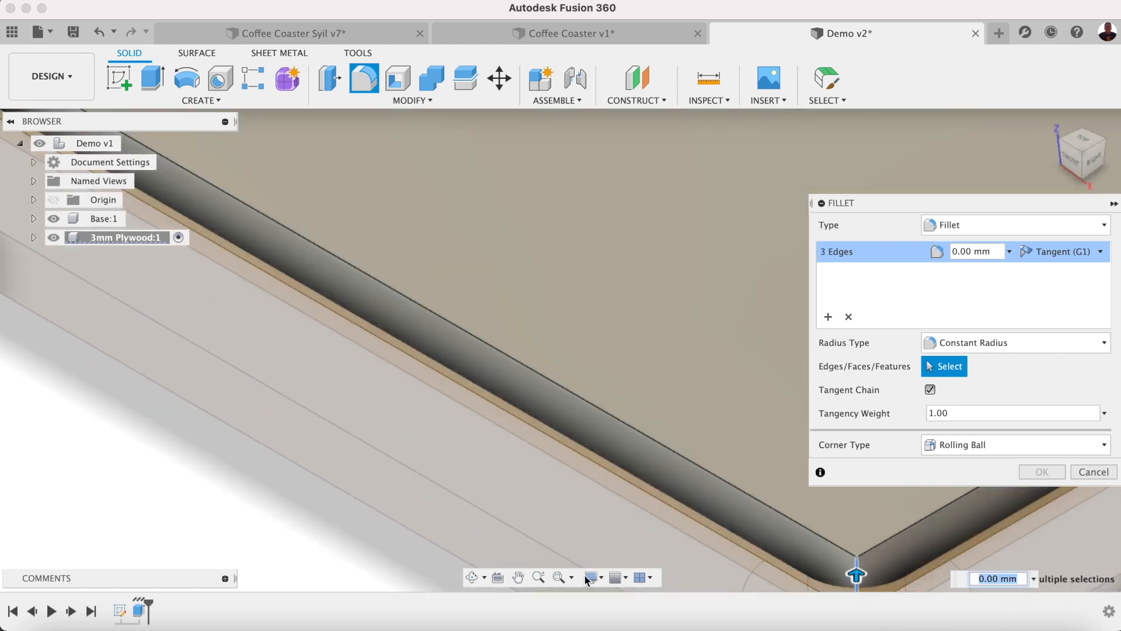
click(555, 581)
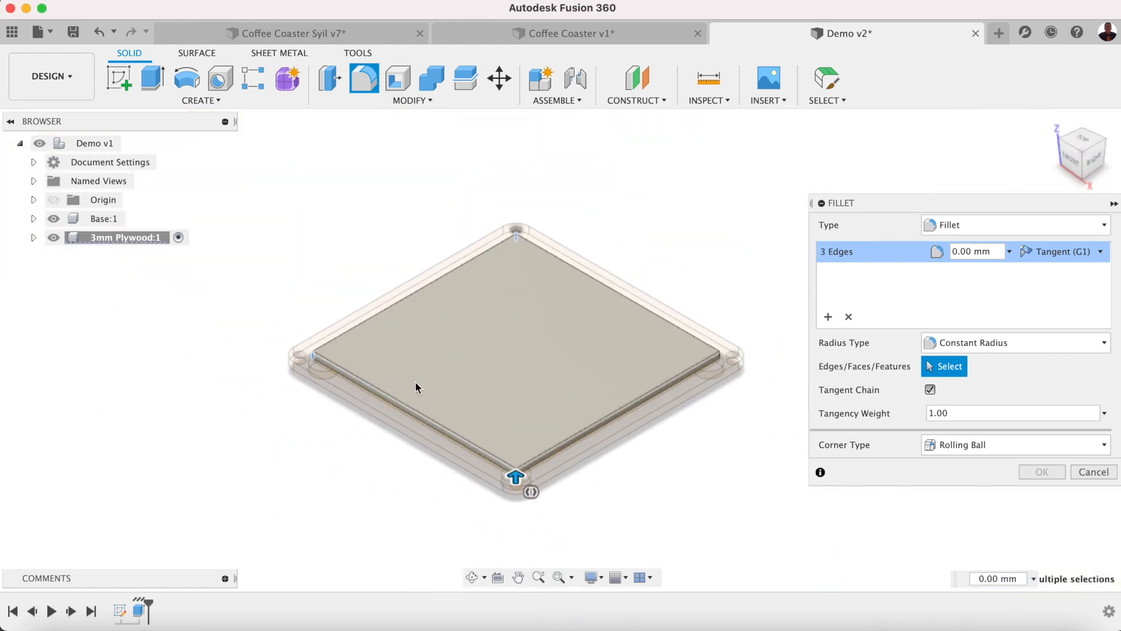
scroll(732, 366, up, 10)
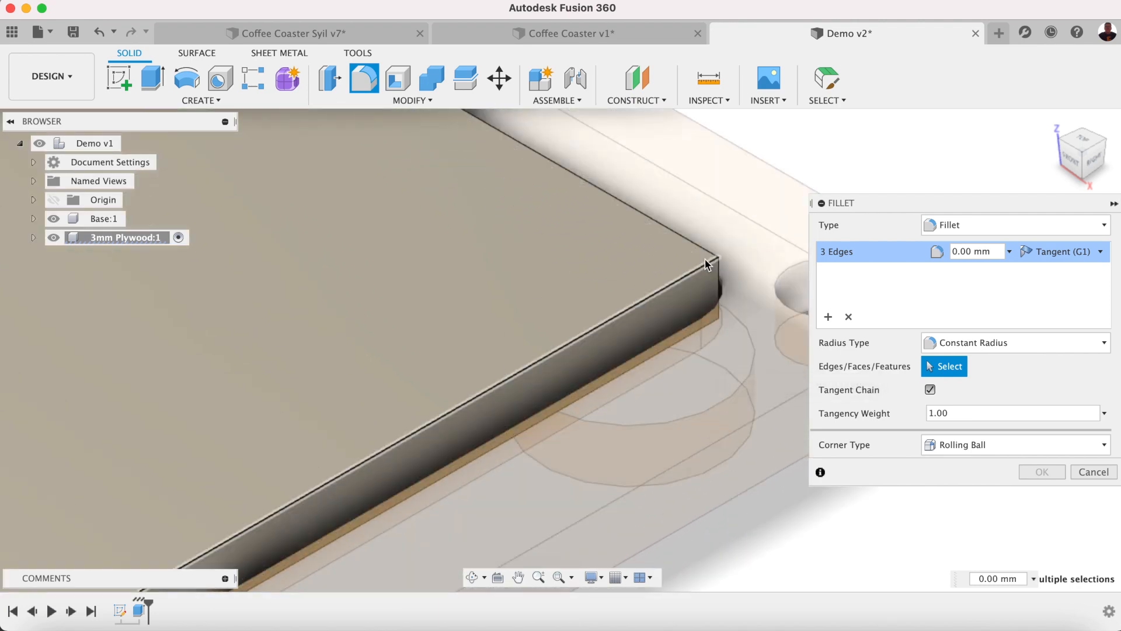
click(717, 267)
text(3)
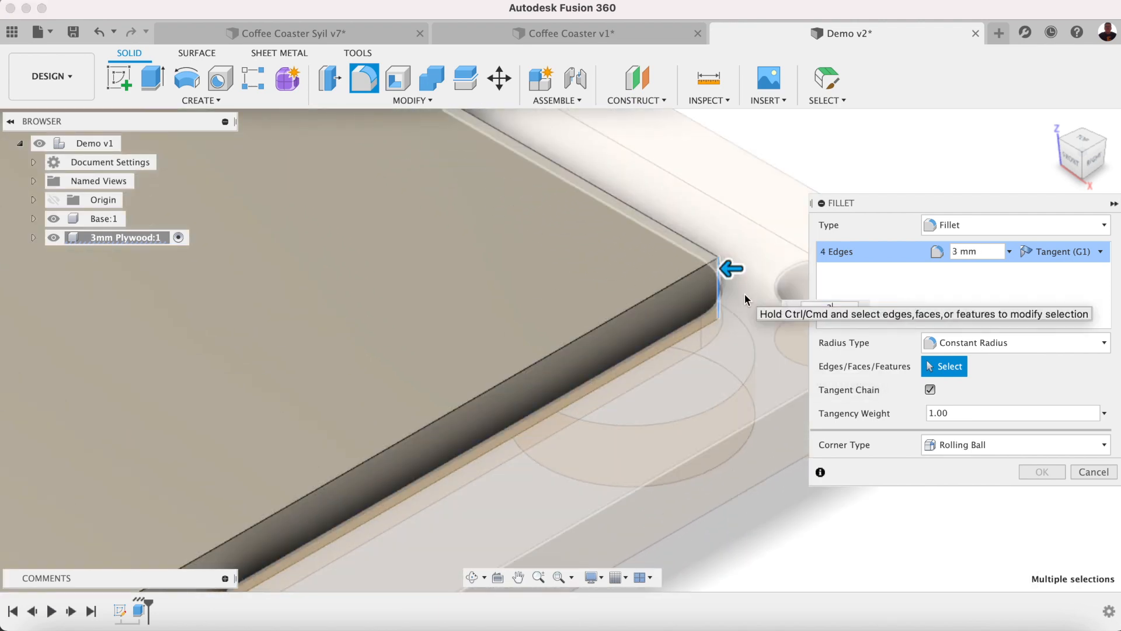
key(Return)
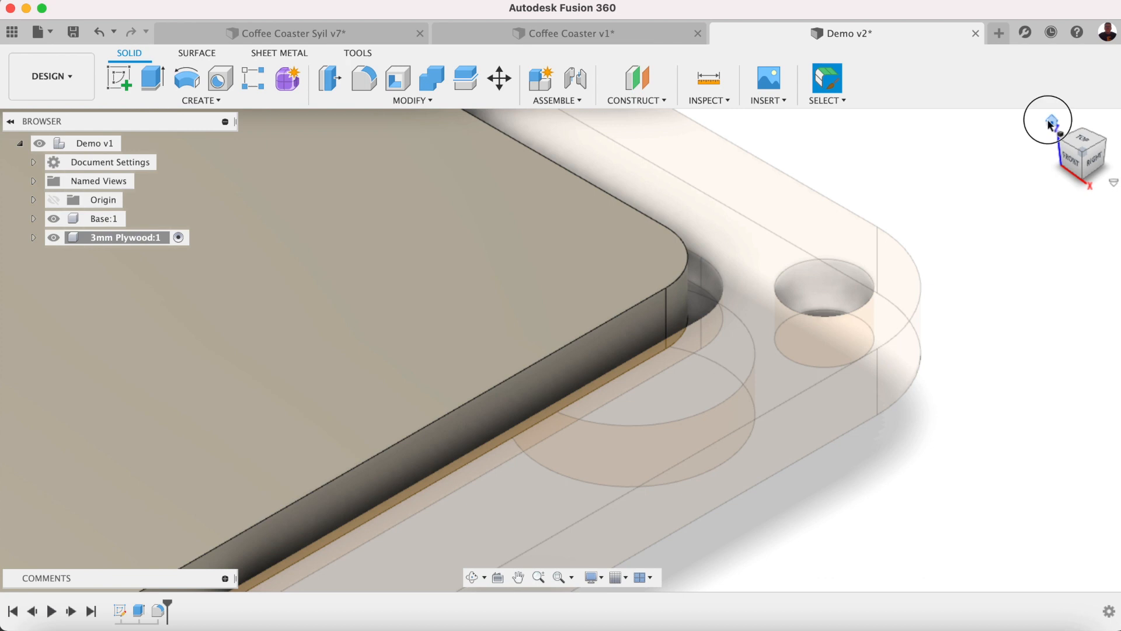
click(1050, 122)
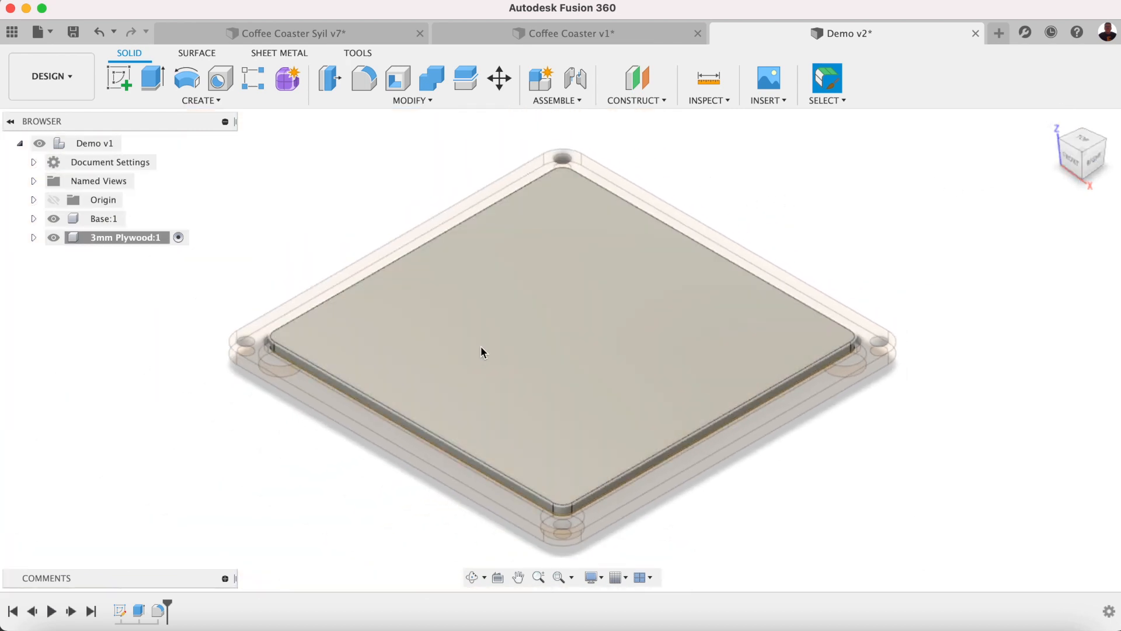
Search the appearance library for "Ash semi gloss" and apply 3D Ash - Semigloss to the 3mm Plywood component.
right_click(161, 238)
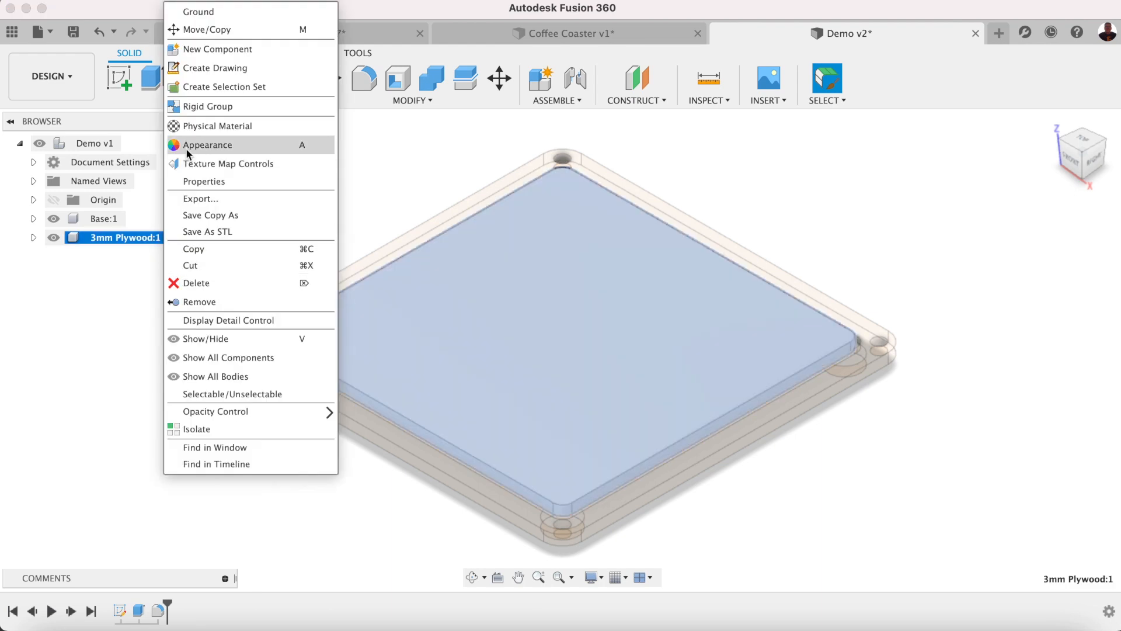
click(186, 146)
click(839, 279)
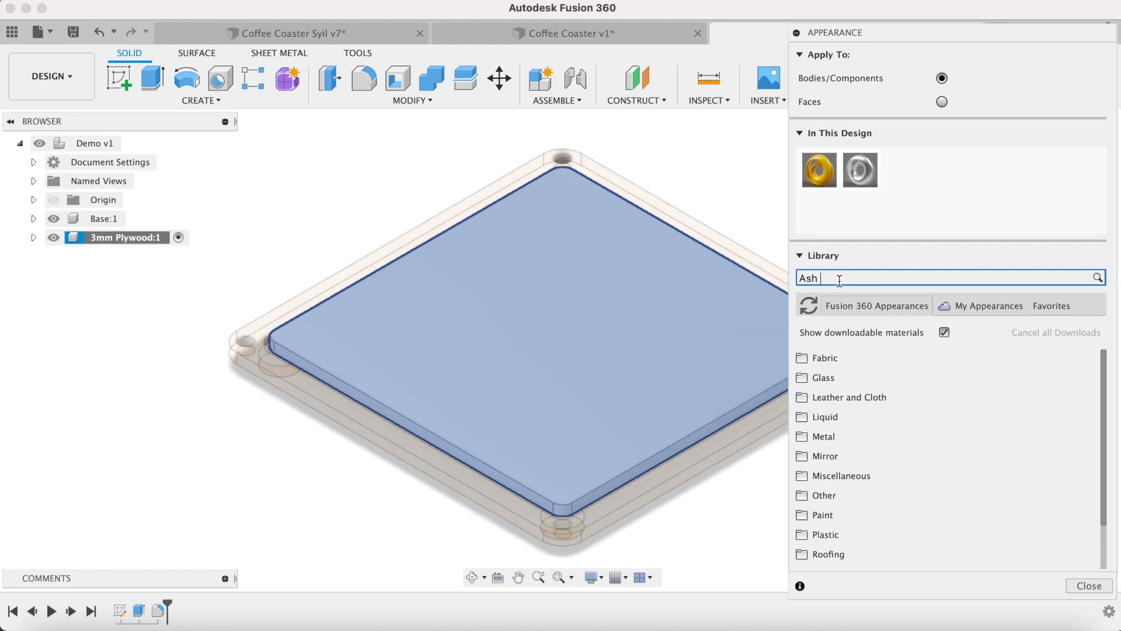
text(Ash semi gloss)
key(Return)
drag(814, 400, 671, 359)
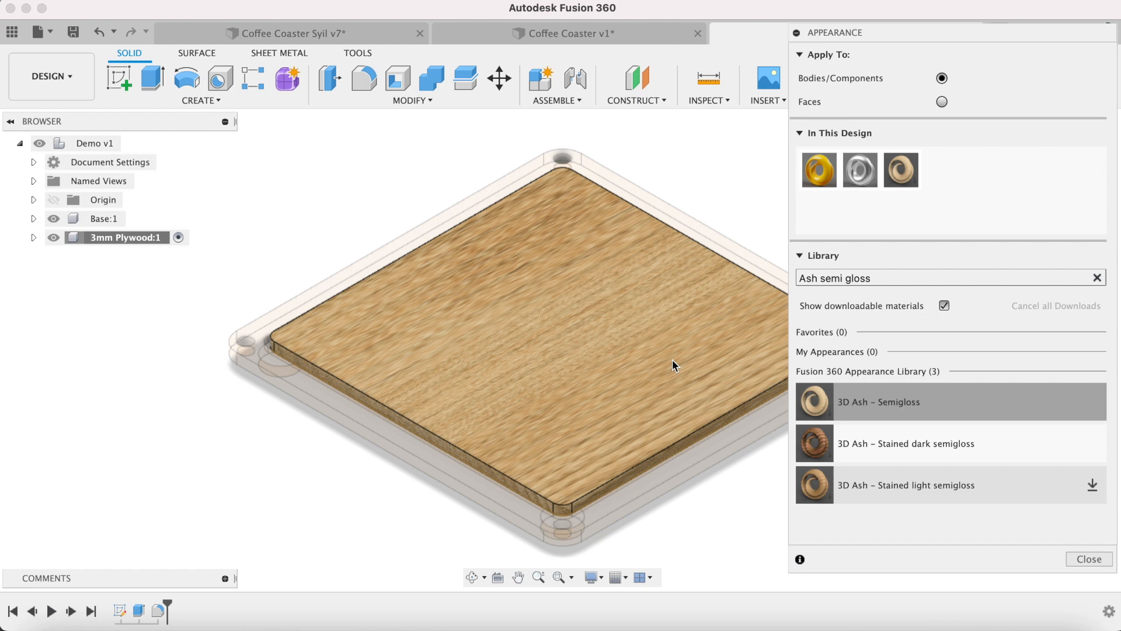
click(1072, 558)
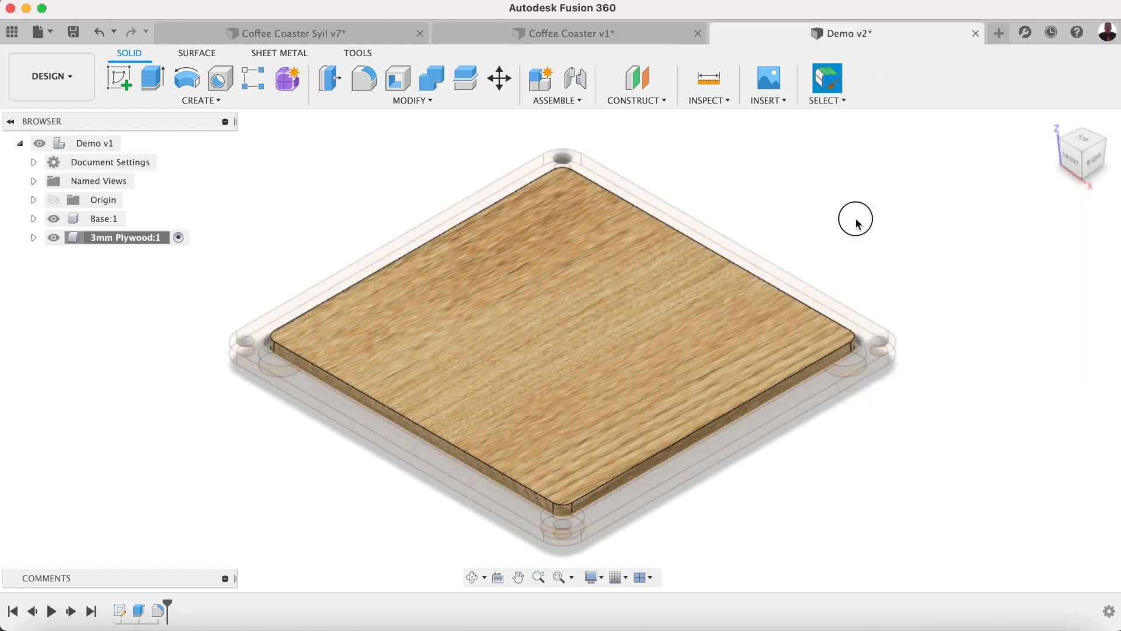
Insert Coffee Clip Art.png from the computer as a decal on the plywood's top face and rotate it 90 degrees.
click(718, 105)
click(789, 100)
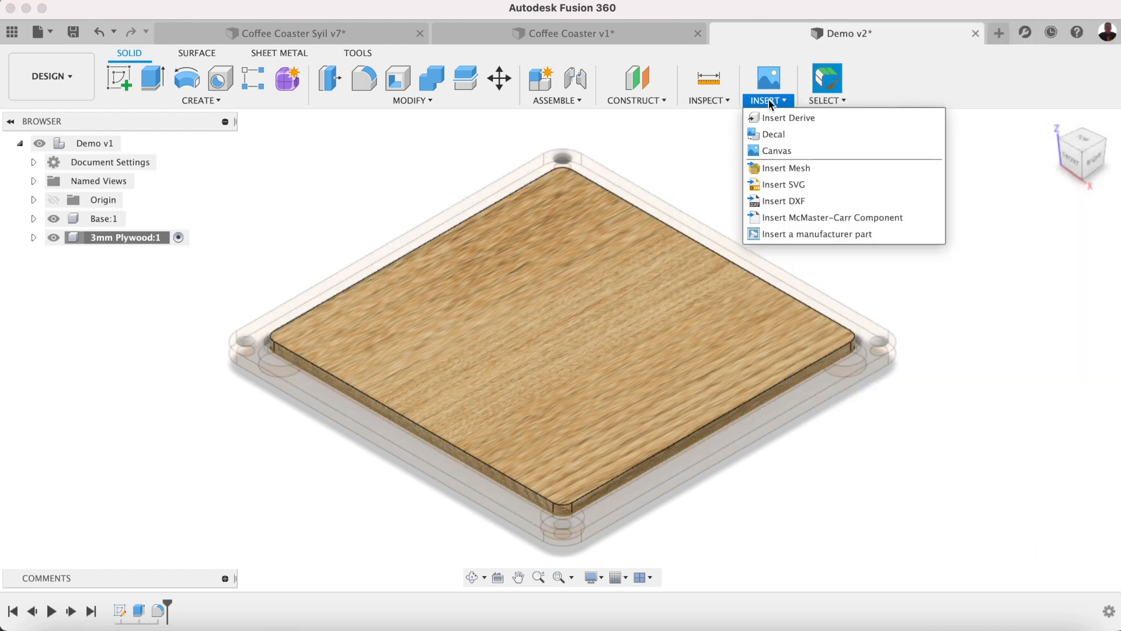
click(770, 136)
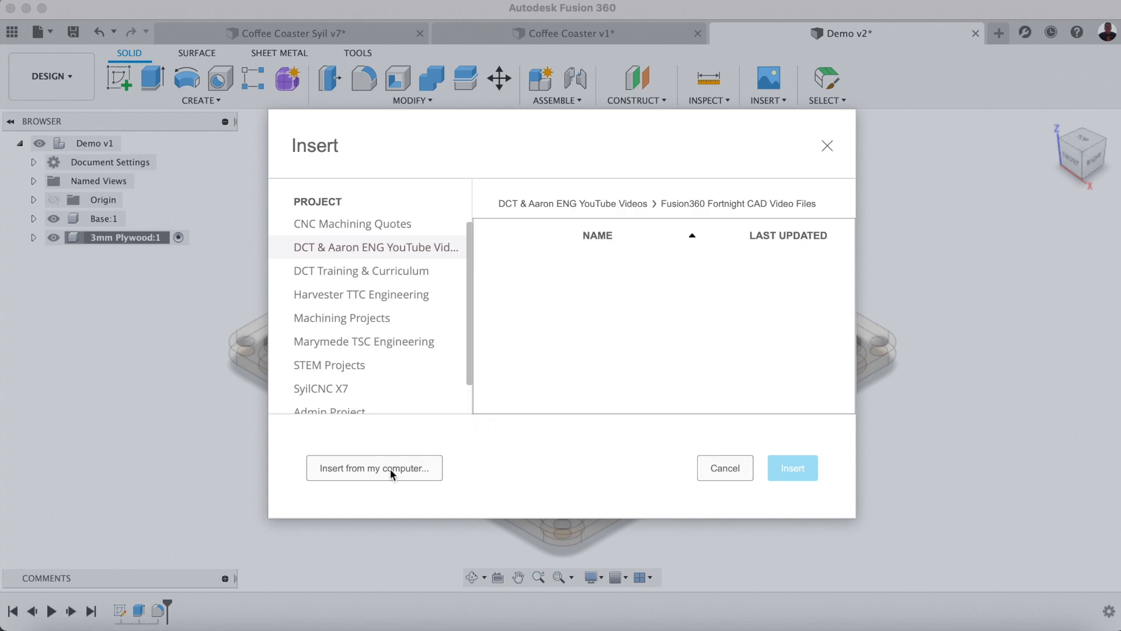
click(390, 469)
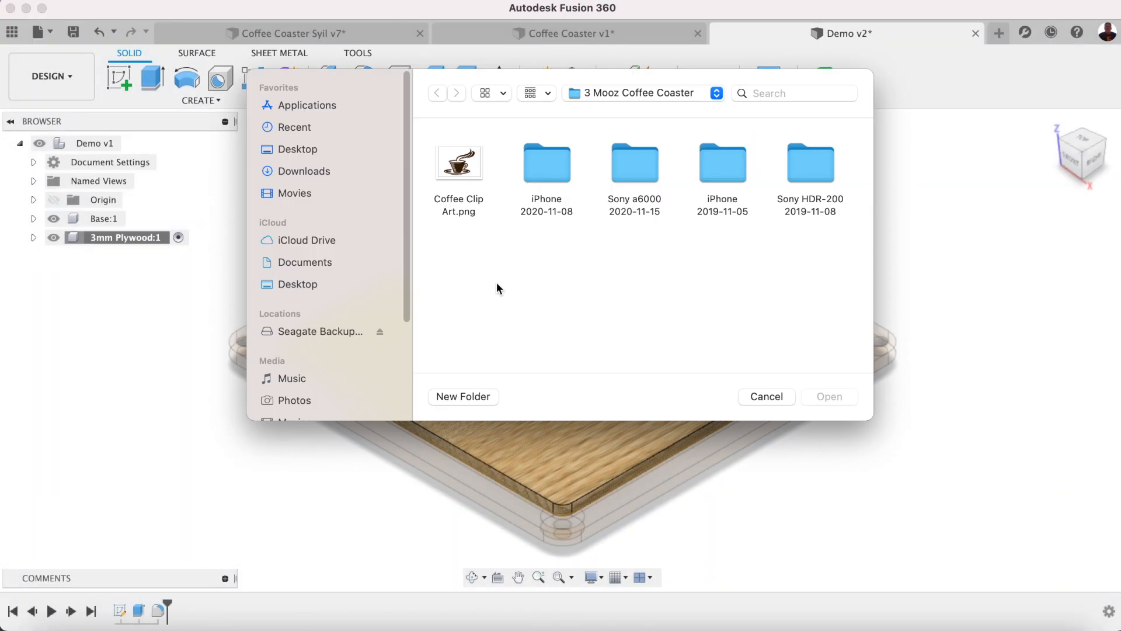
click(464, 178)
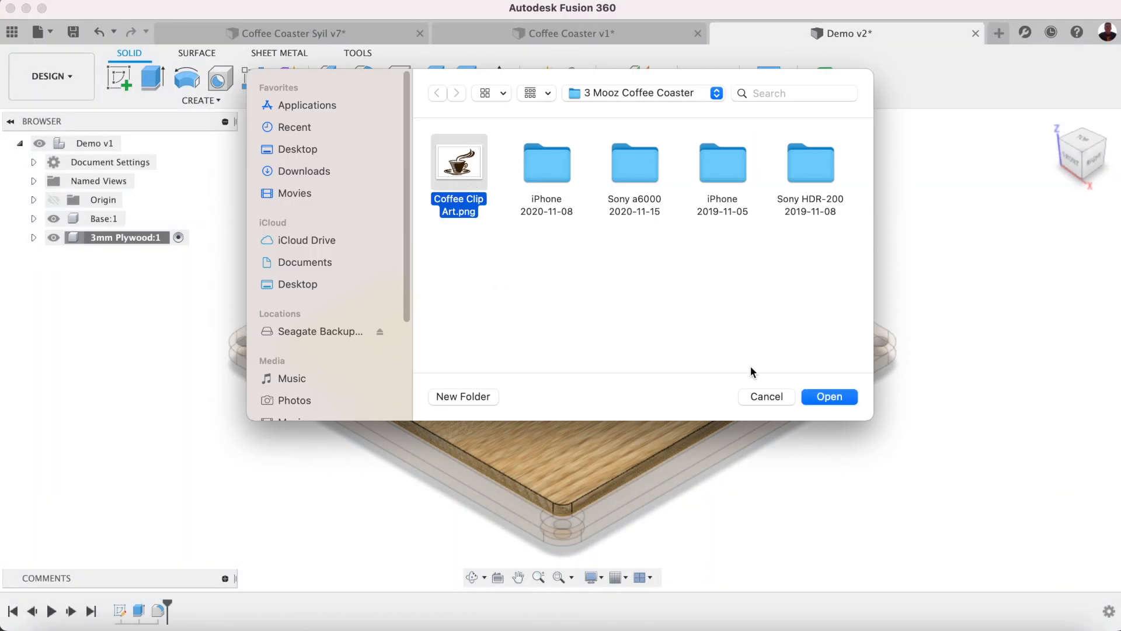
click(829, 397)
click(566, 339)
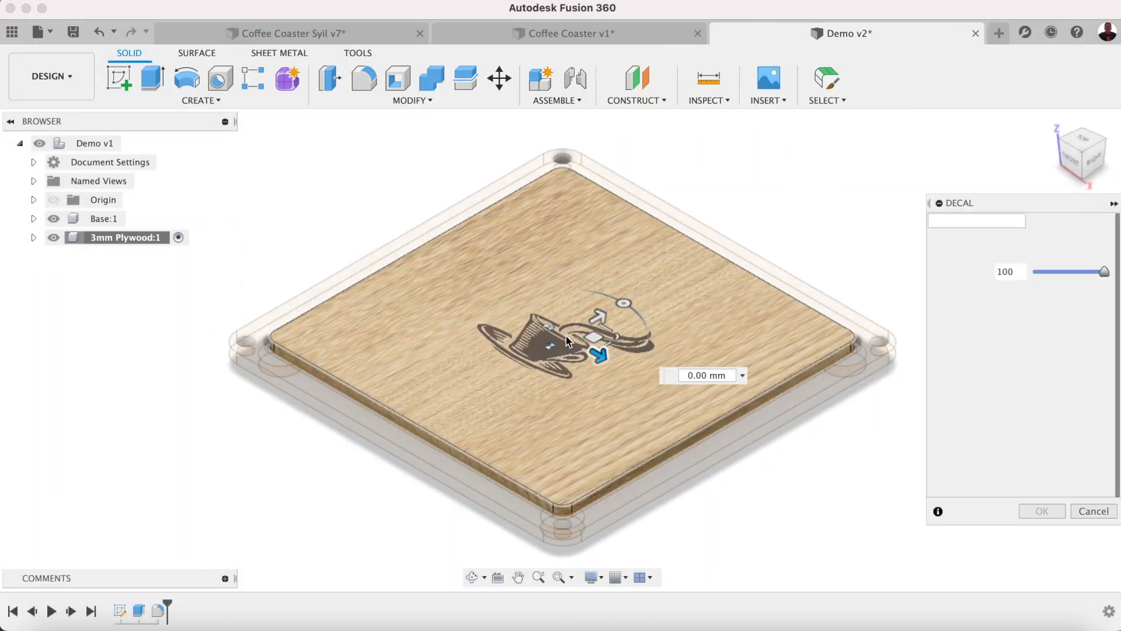
drag(623, 303, 508, 303)
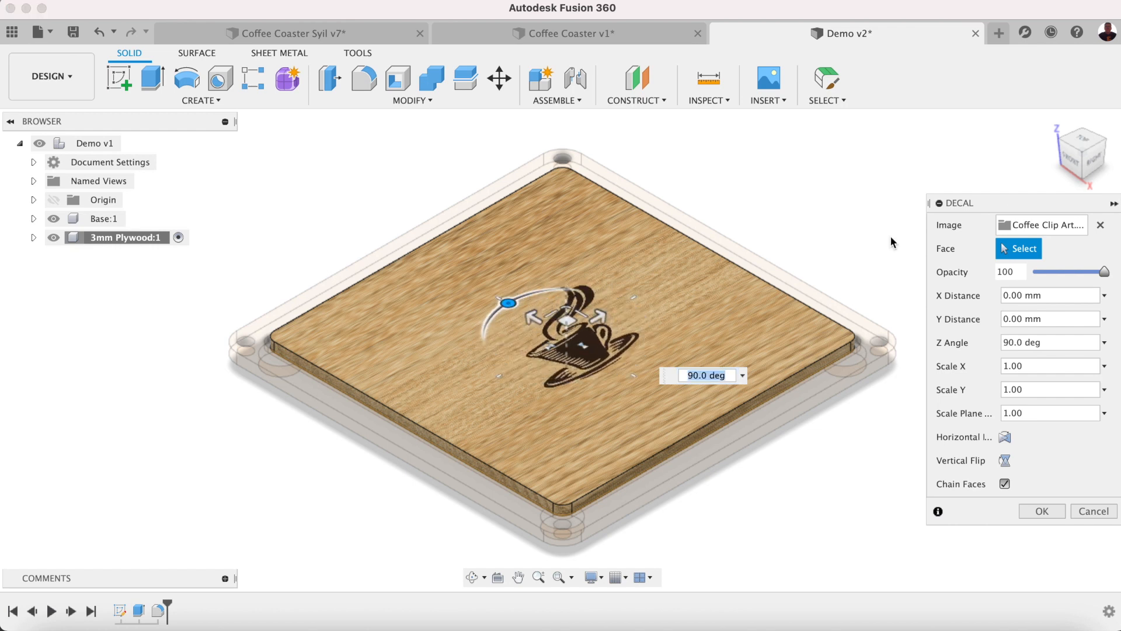
Scale the coffee cup decal uniformly to about 2.02 and shift it to about X -2.66 mm, Y 2.83 mm on the plywood.
click(1084, 146)
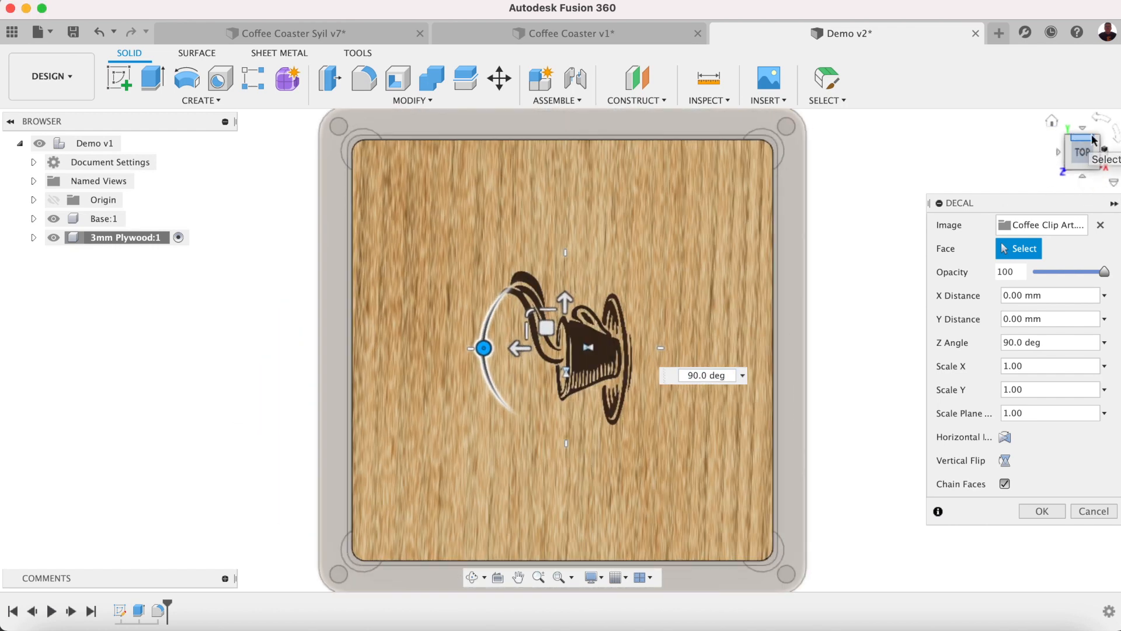
click(1115, 135)
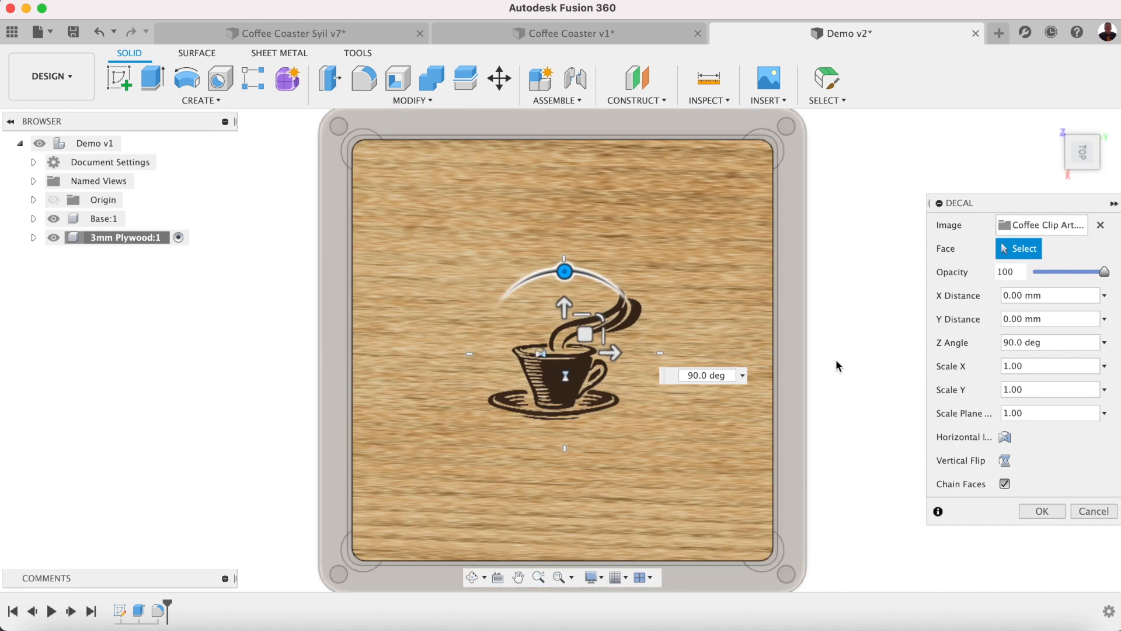
drag(605, 317, 634, 279)
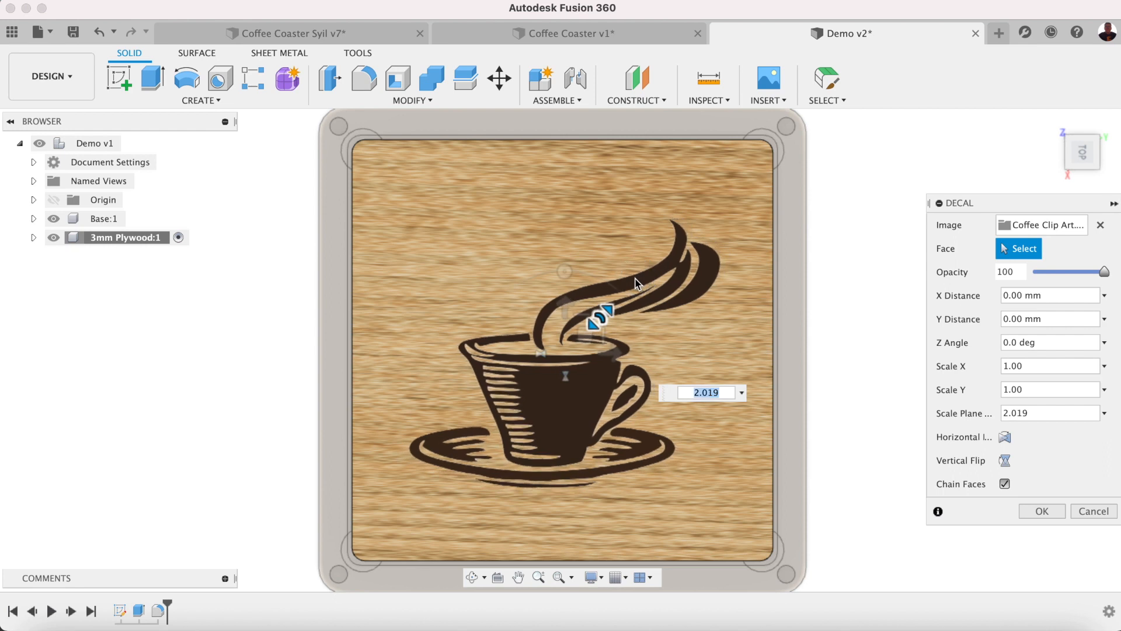
drag(577, 332, 572, 327)
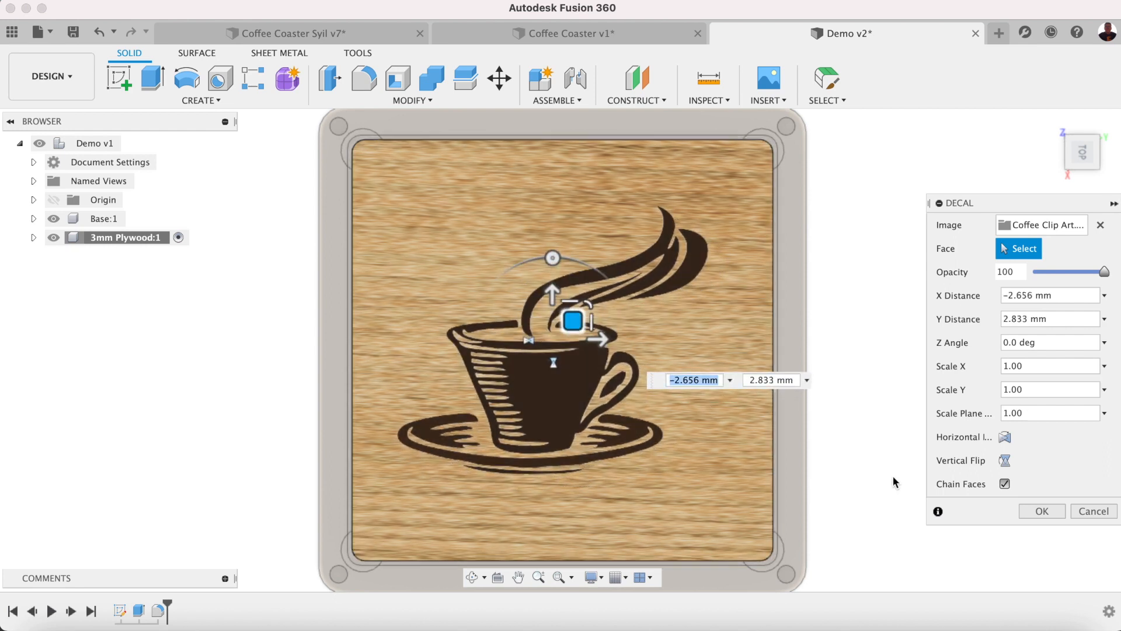
click(1057, 512)
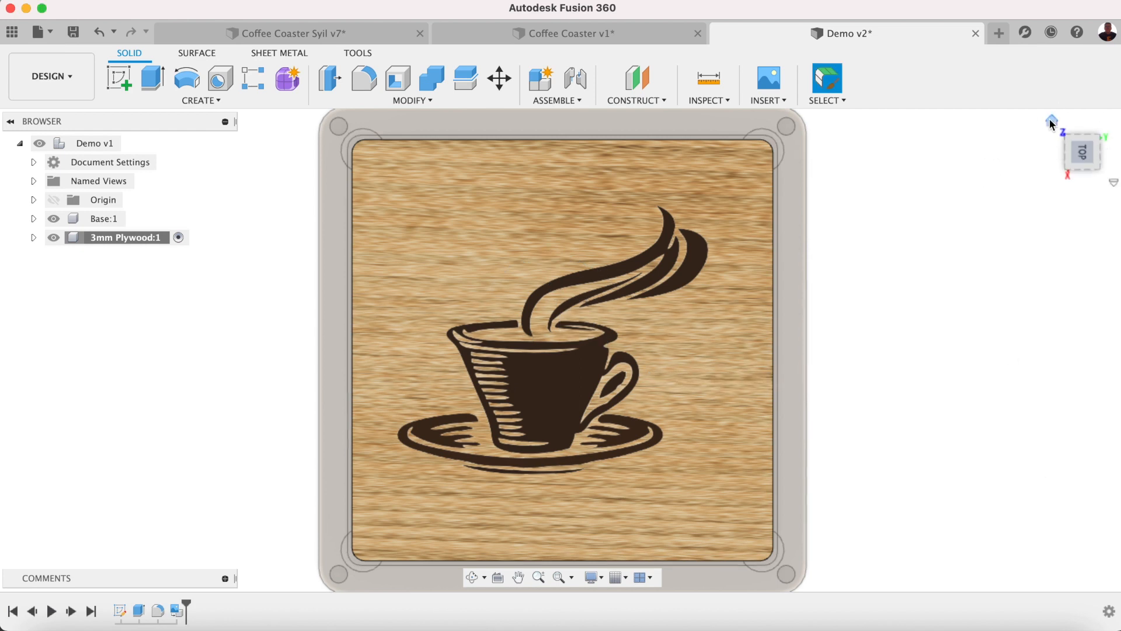
Save the design as a new version from the home view.
click(1051, 121)
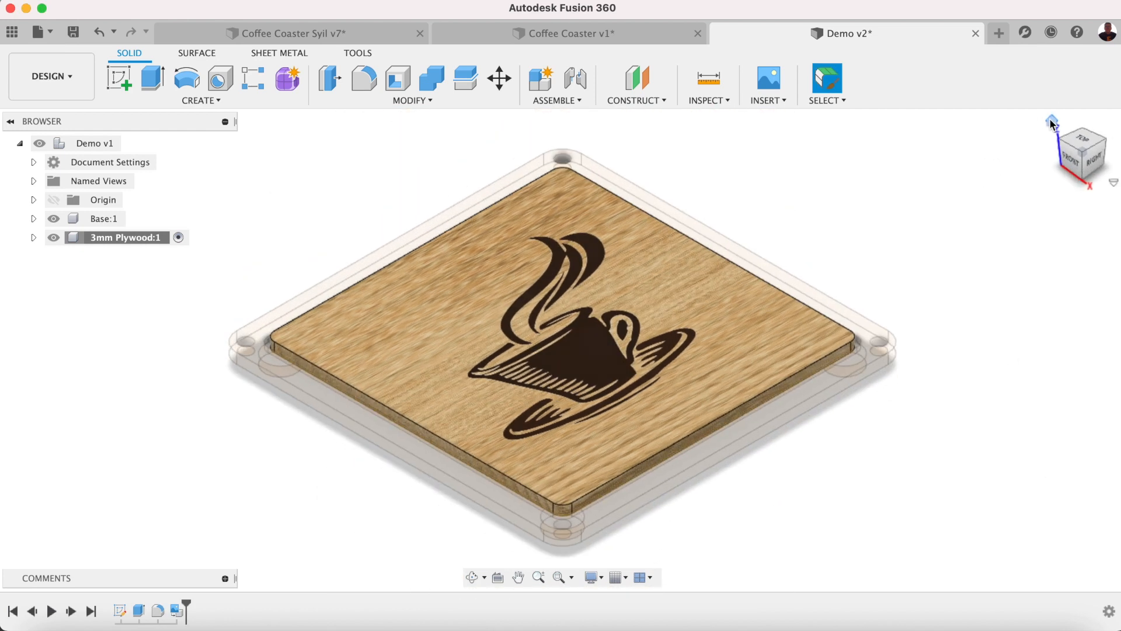
click(73, 32)
click(553, 347)
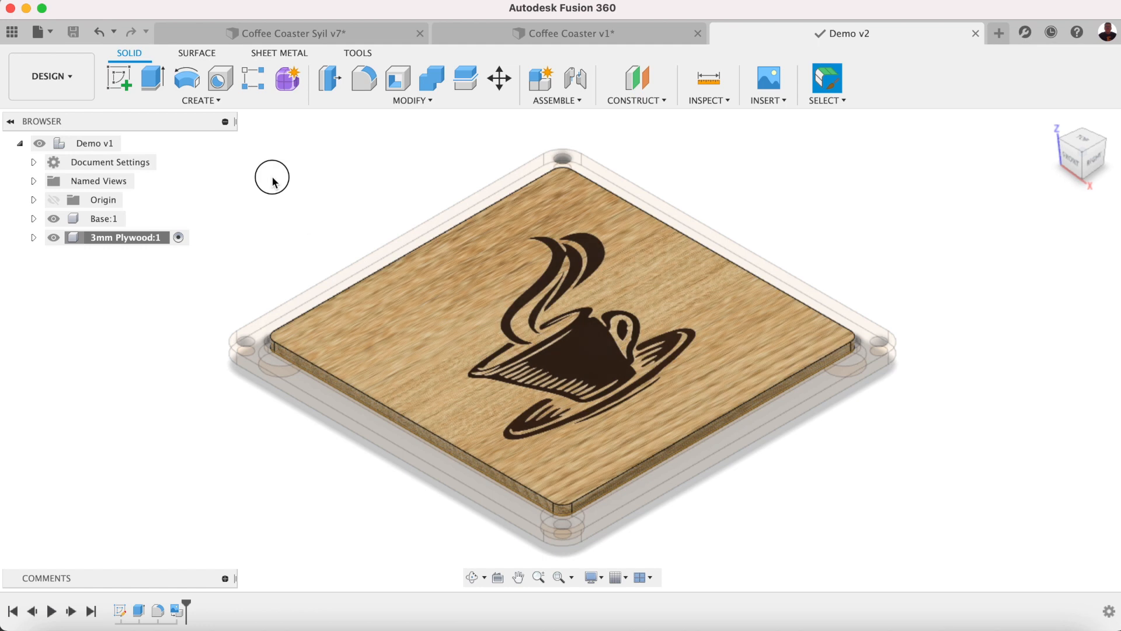
Create and activate a new internal standard component named Lid under the top-level design.
right_click(109, 146)
click(144, 178)
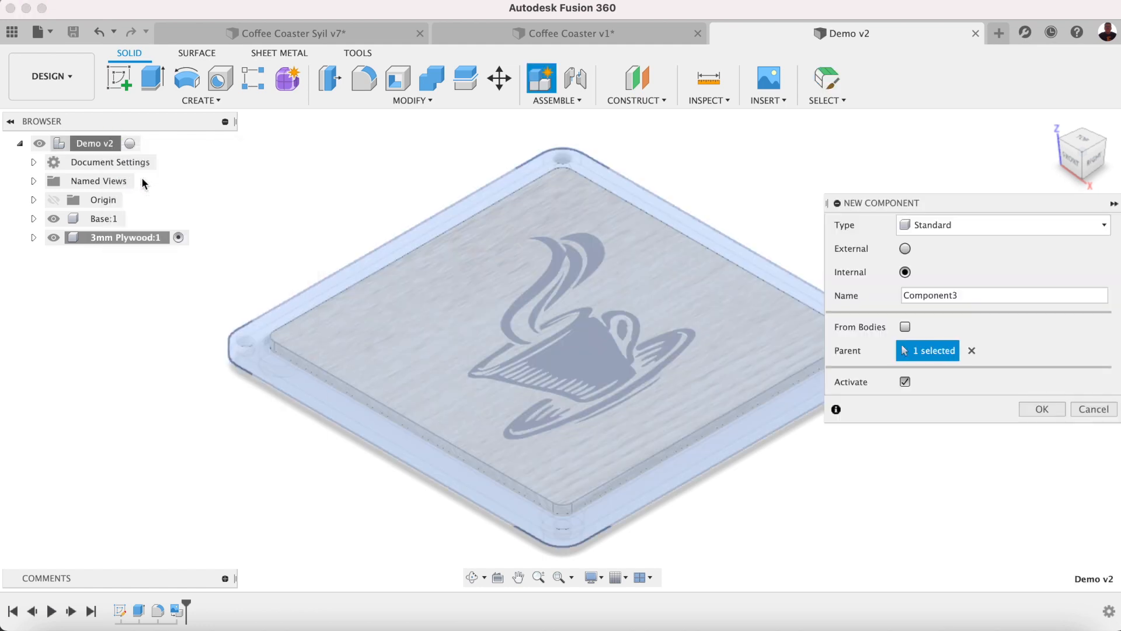
double_click(976, 294)
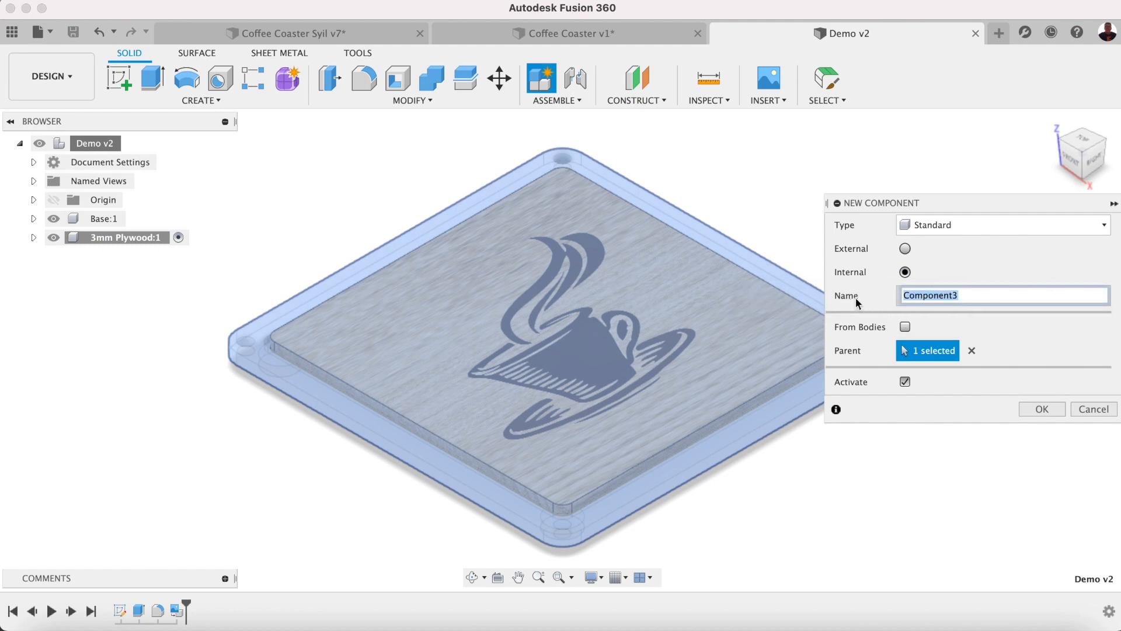
text(Lid)
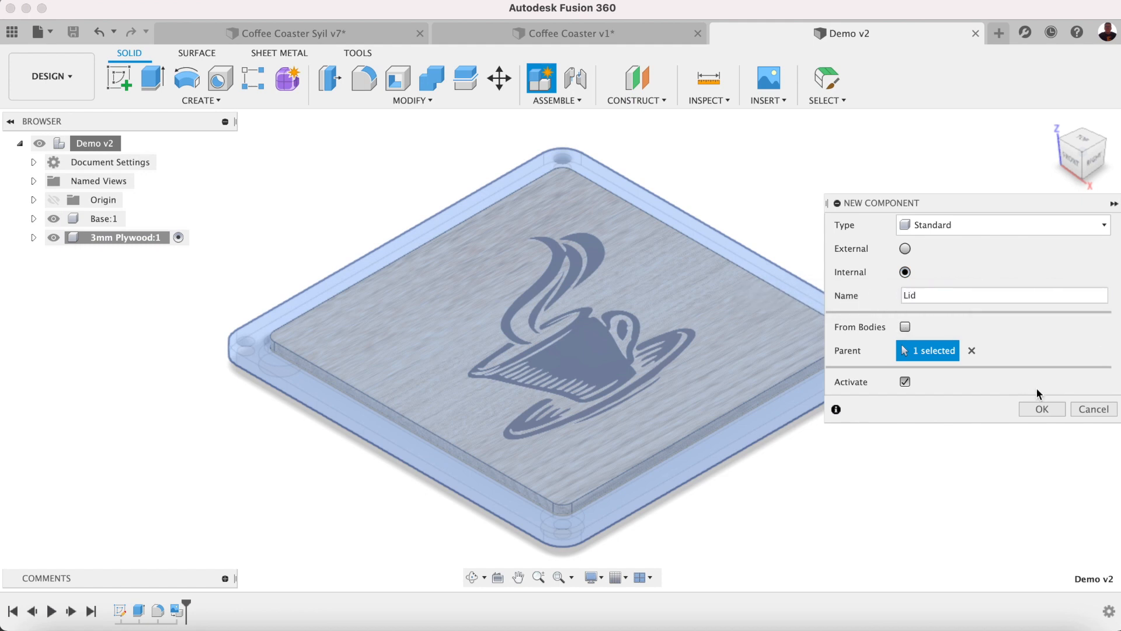
click(1042, 409)
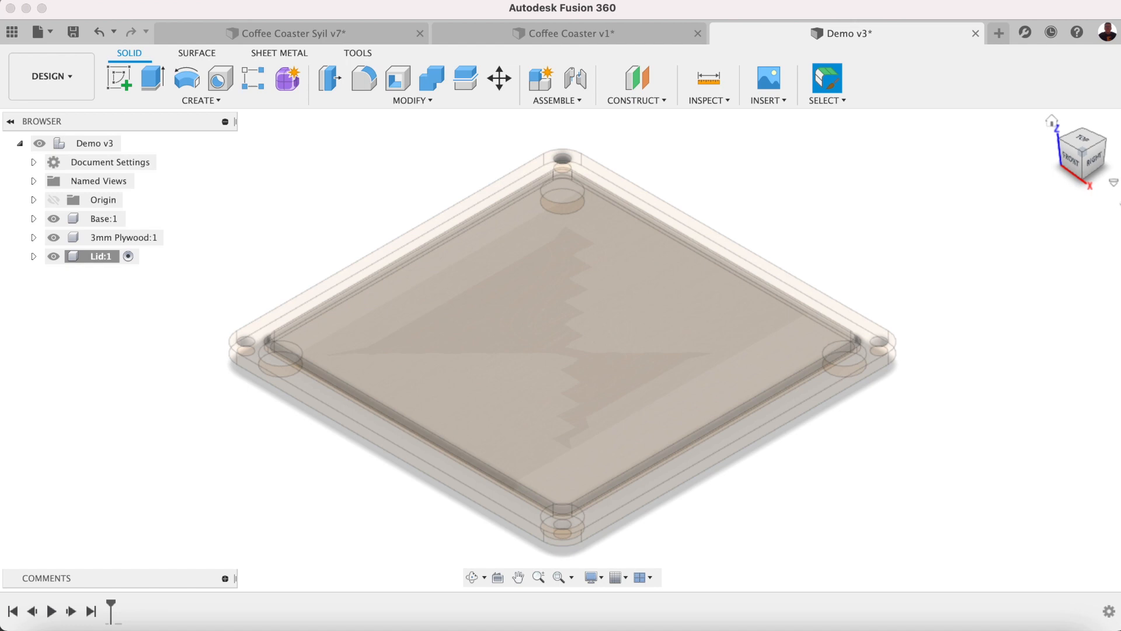
Start a sketch on the base's top rim face and extrude the rim profile 1.5 mm upward as a new body.
click(118, 77)
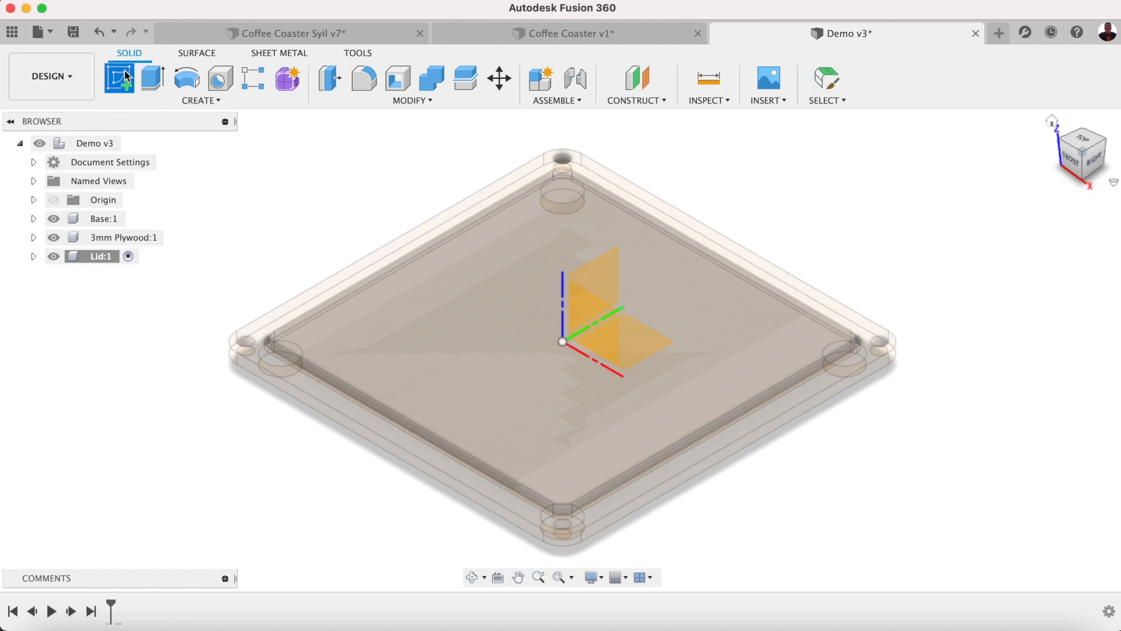
click(383, 250)
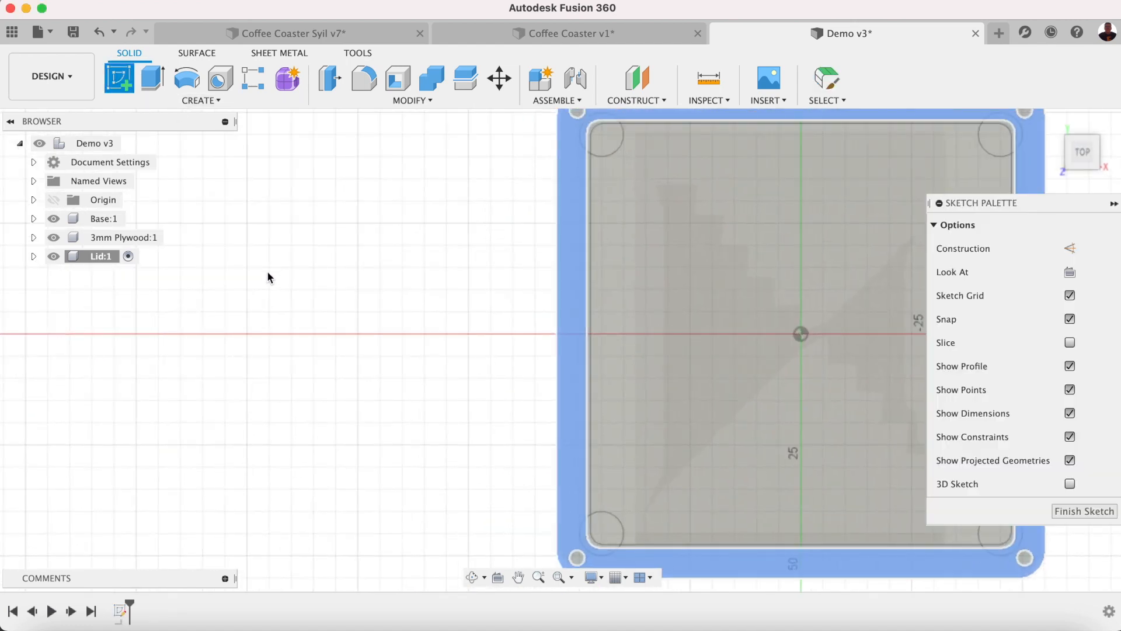
scroll(228, 391, down, 5)
scroll(321, 343, up, 3)
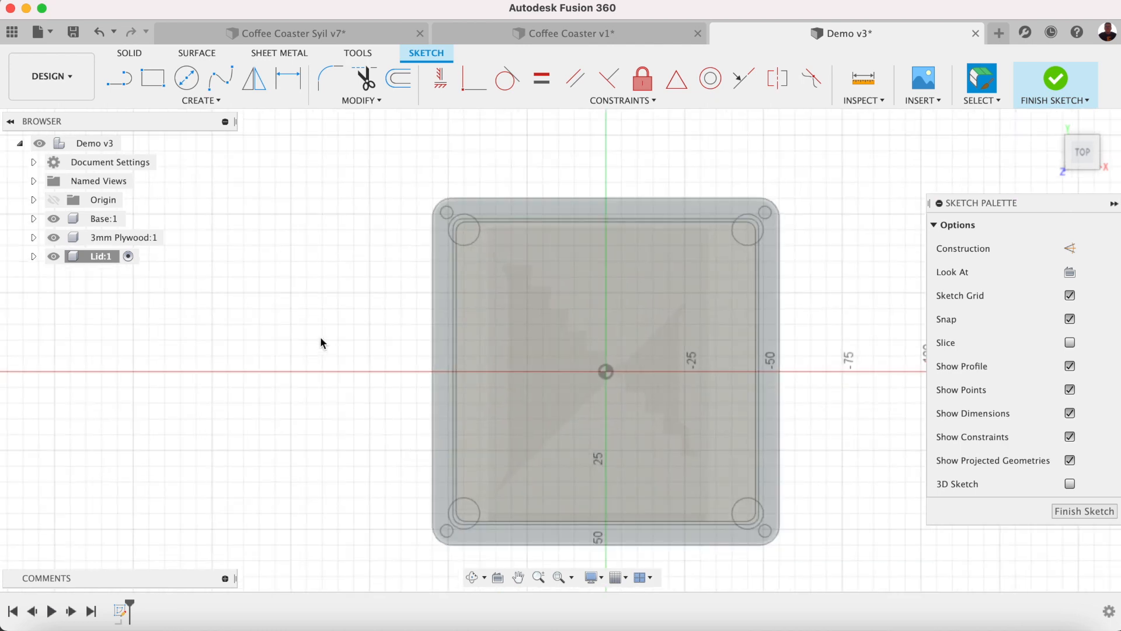
click(440, 301)
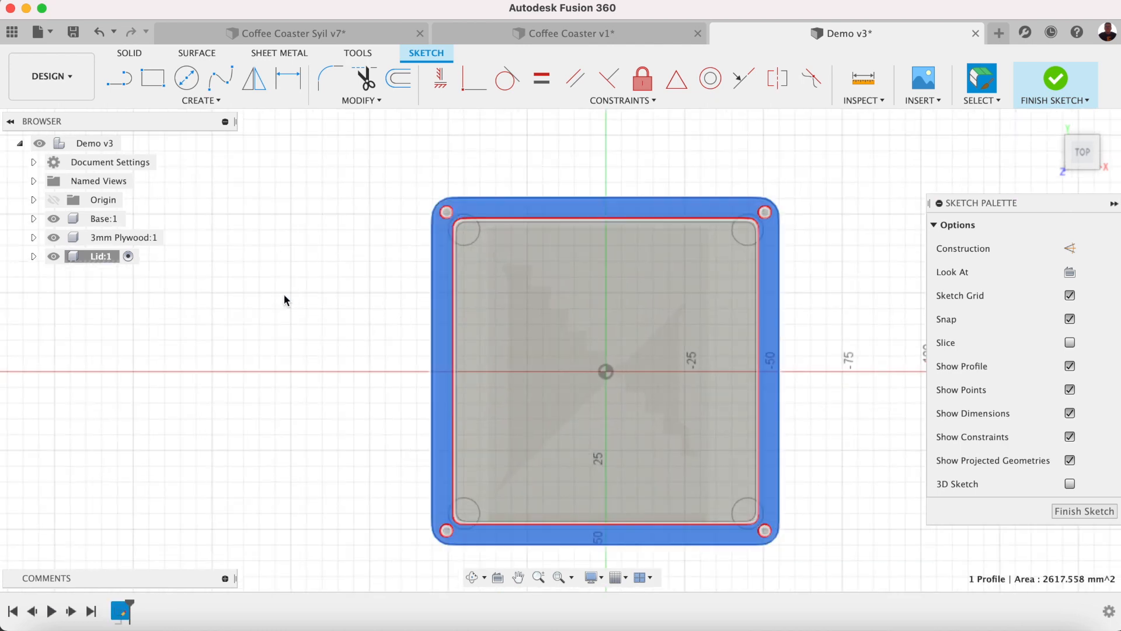
key(e)
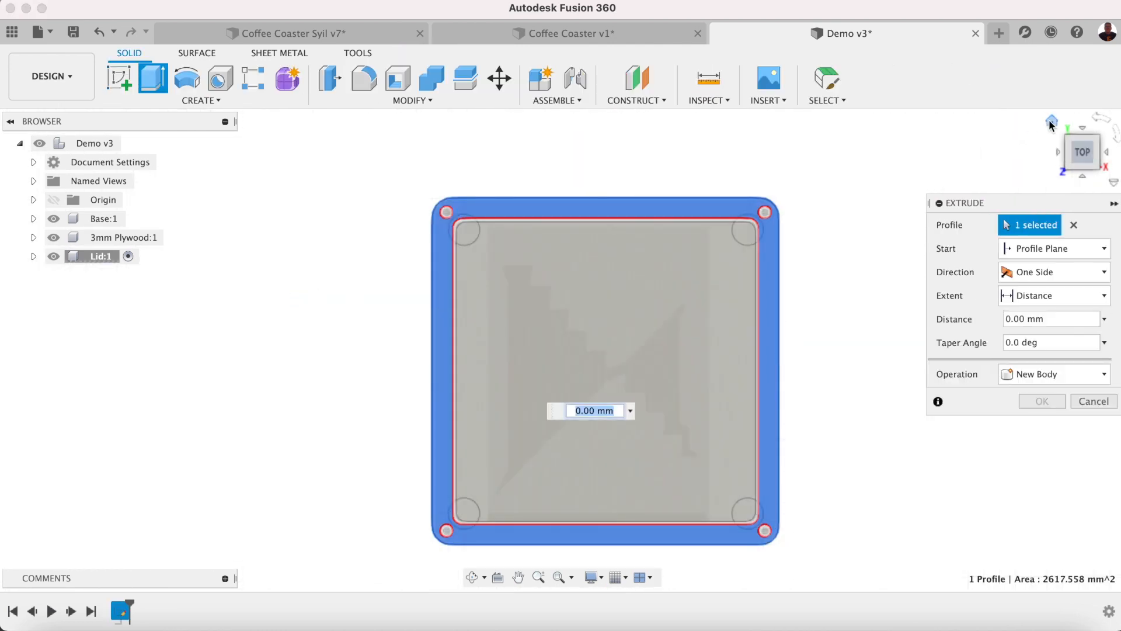
click(1050, 123)
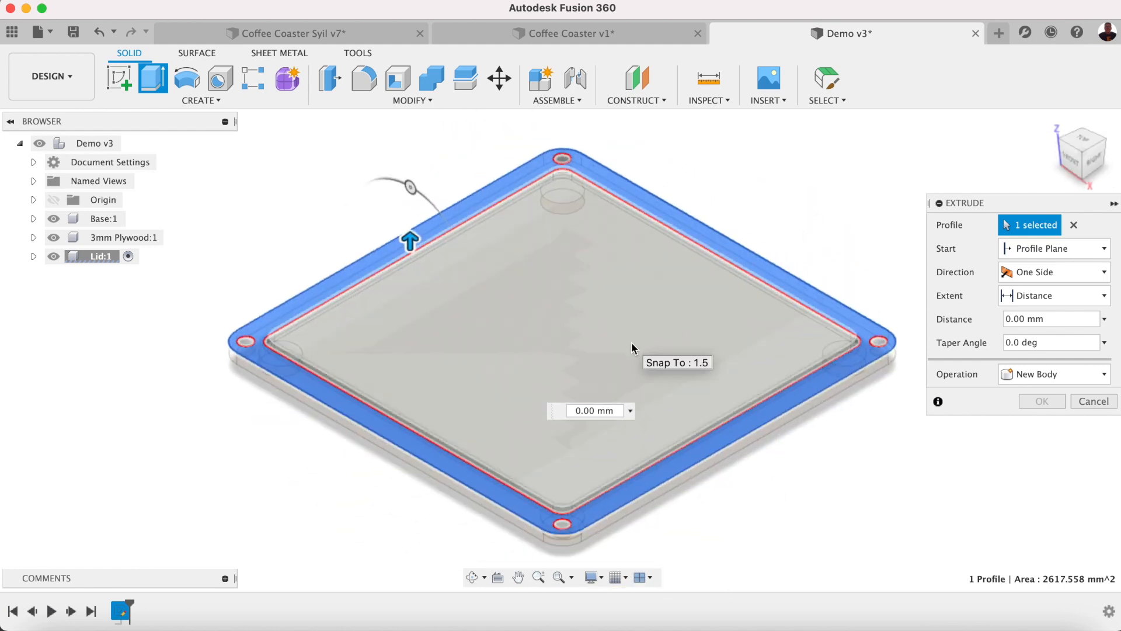
click(631, 342)
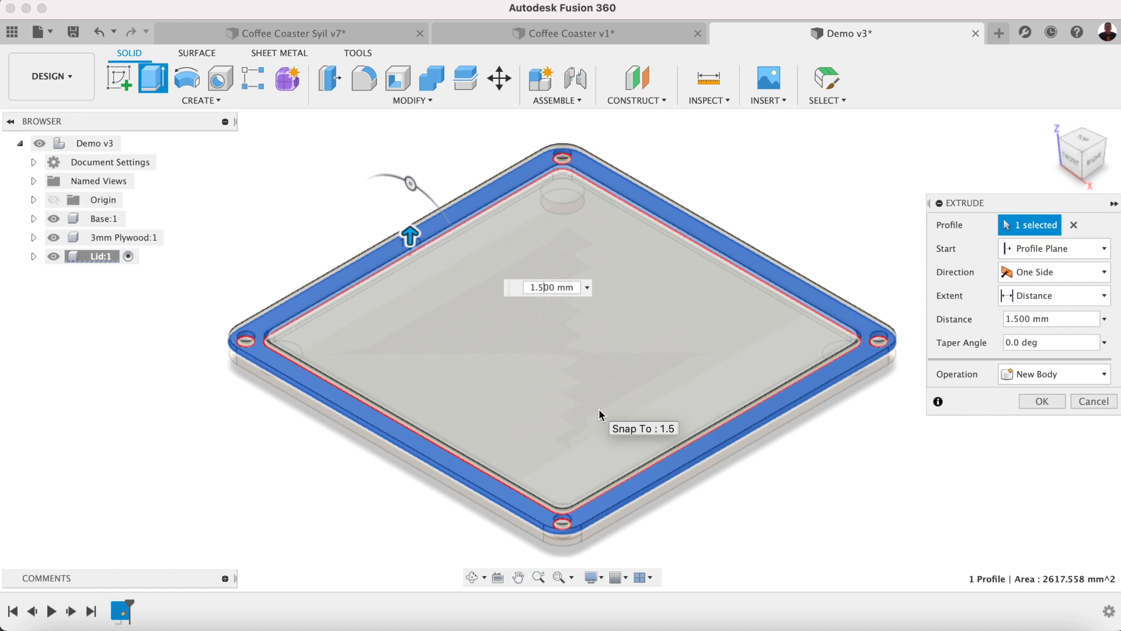
click(1031, 405)
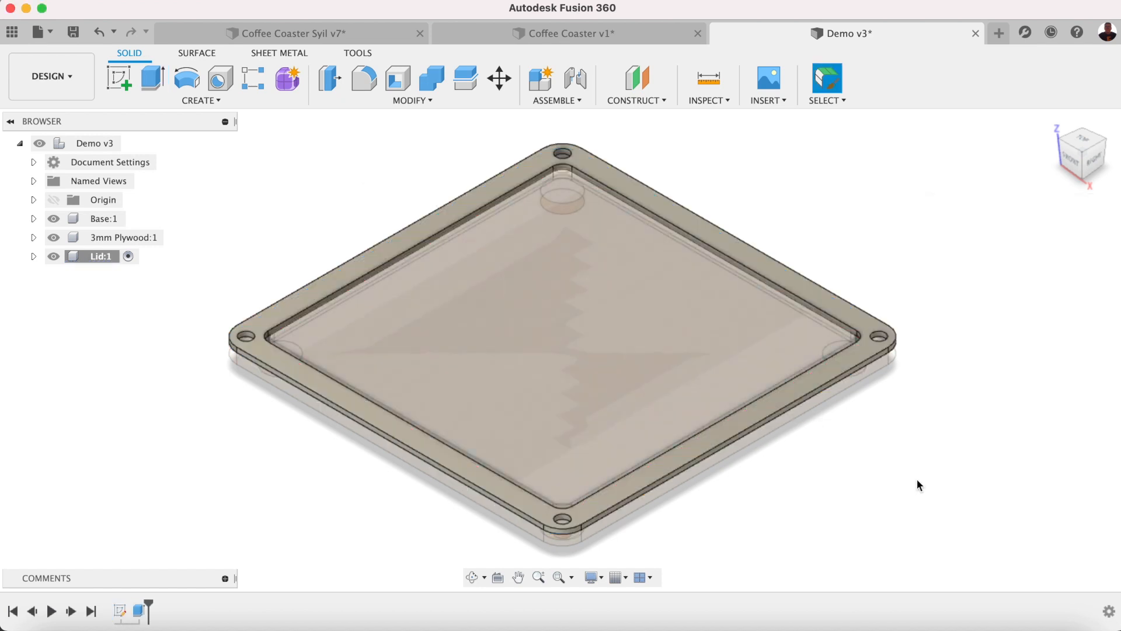
click(1066, 169)
scroll(587, 334, up, 5)
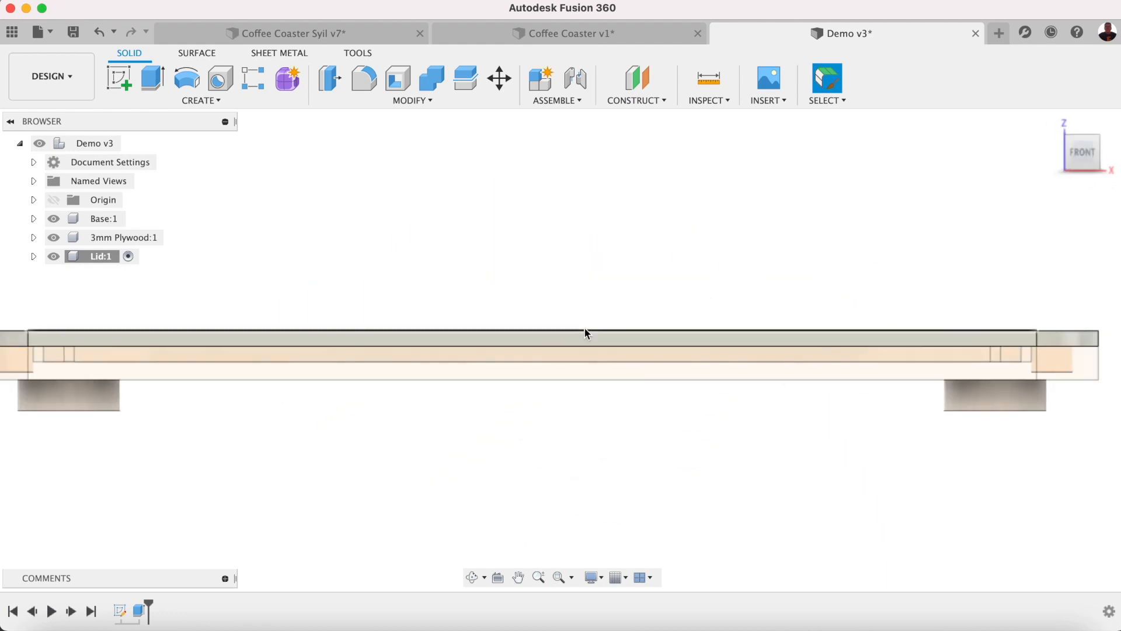
click(1050, 121)
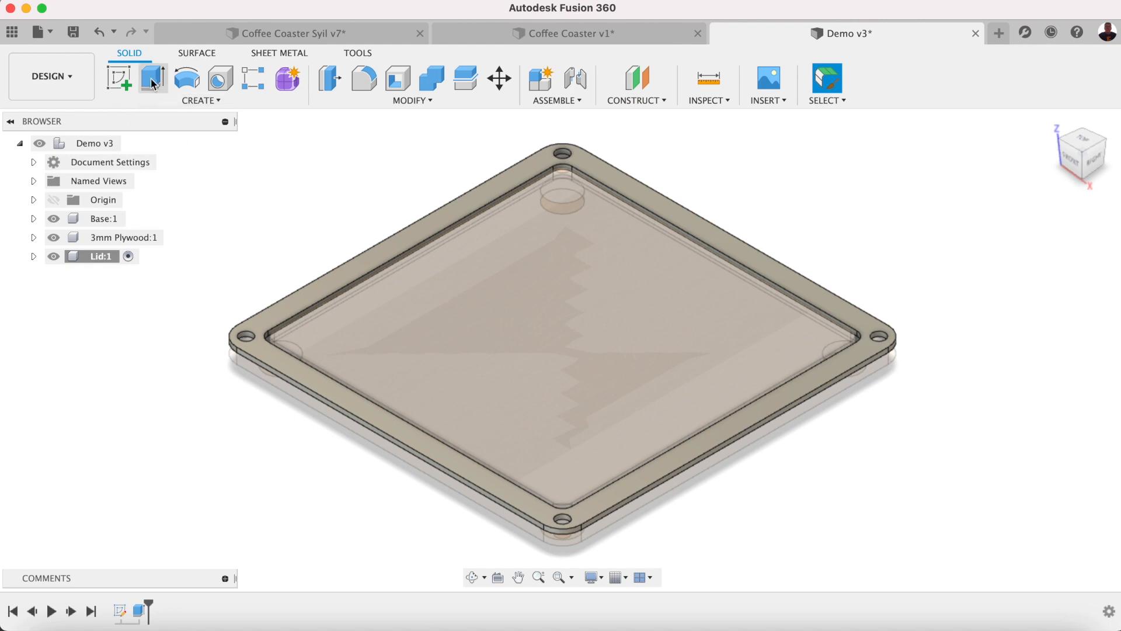
Start a sketch on the lid frame's top face and project that face's edges into it with projection link enabled.
click(120, 77)
click(483, 188)
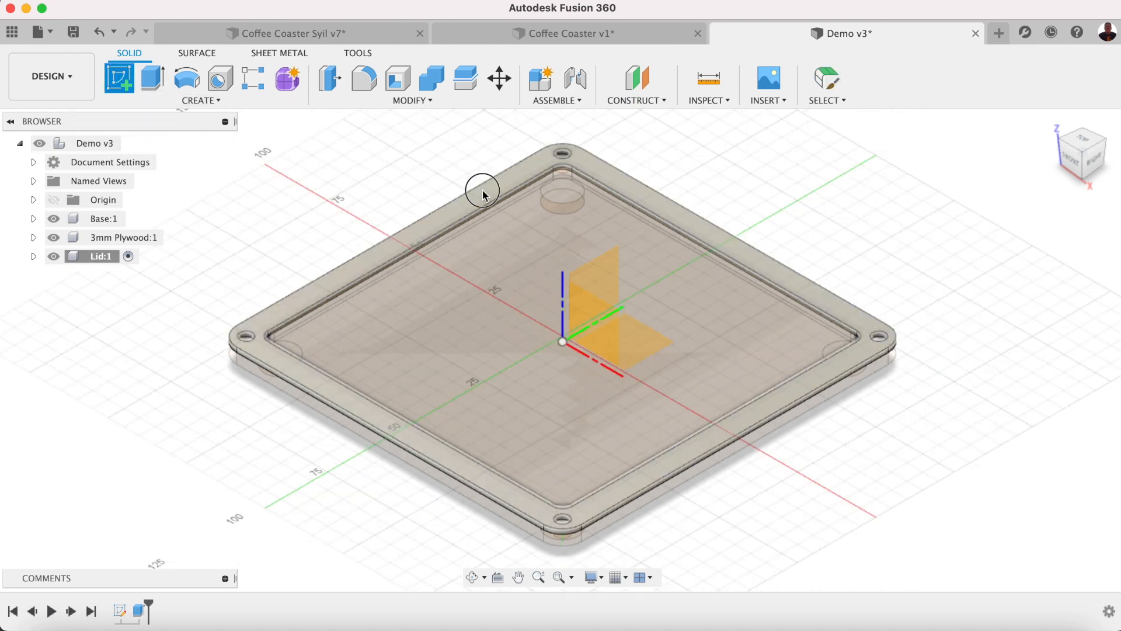
click(558, 576)
click(201, 100)
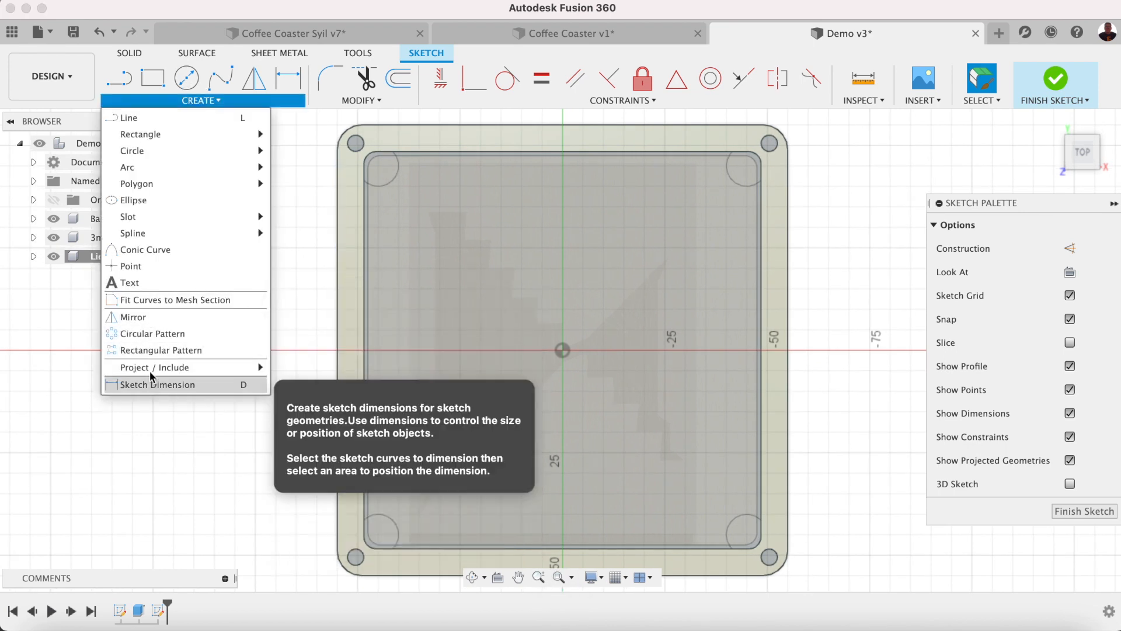
mouse_move(257, 367)
click(305, 370)
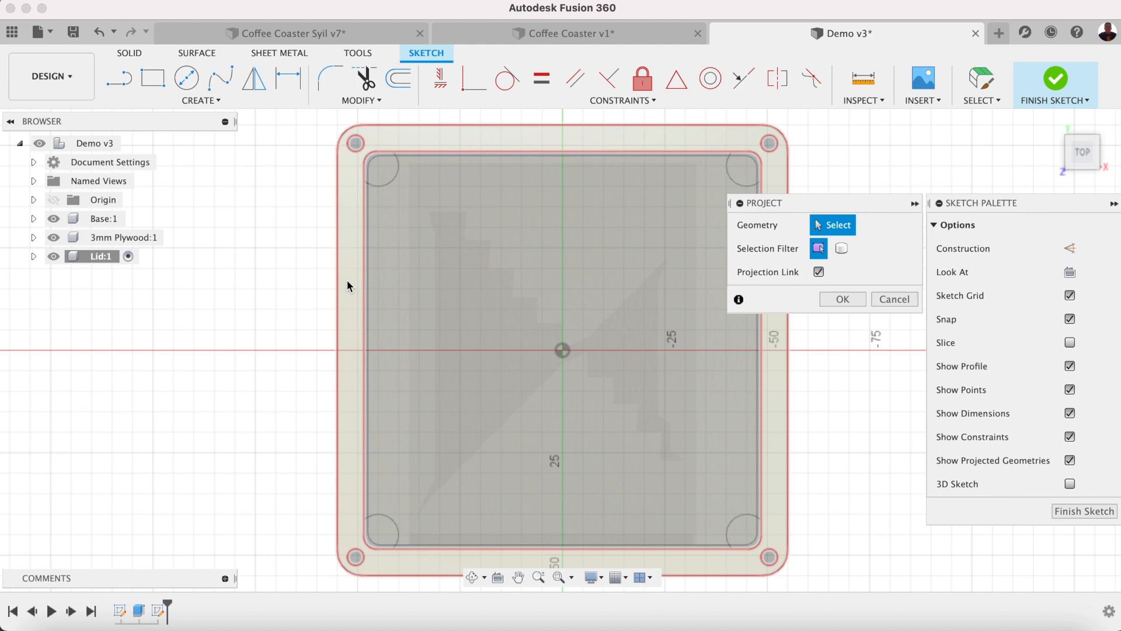
click(348, 286)
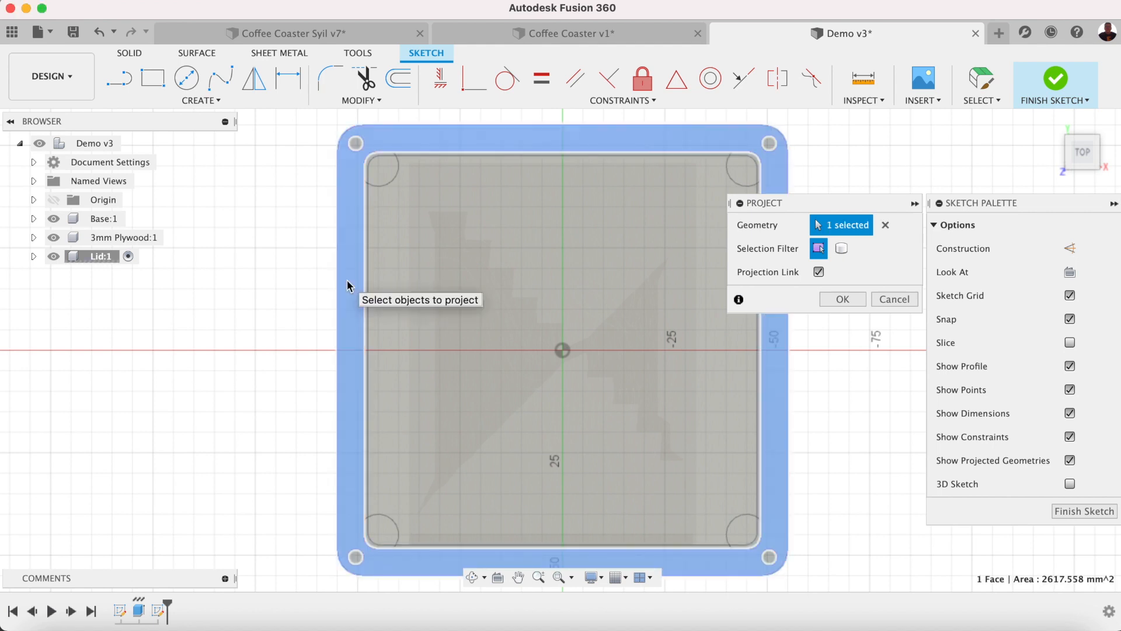
click(840, 299)
Offset the projected outer outline inward by 12.5 mm with chain selection.
click(398, 78)
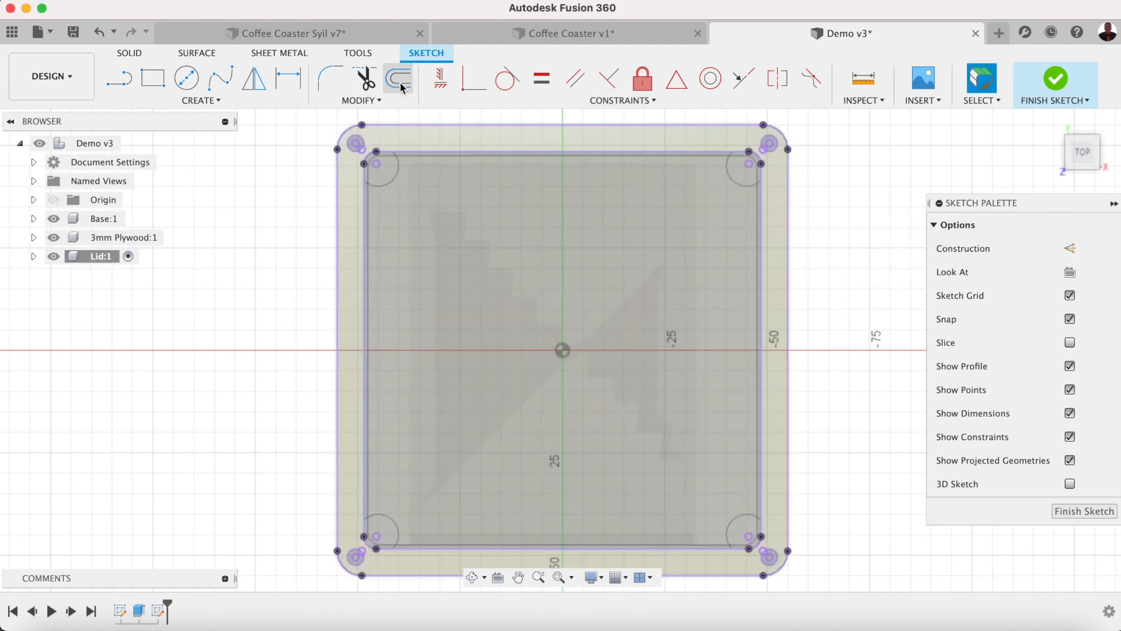
click(518, 126)
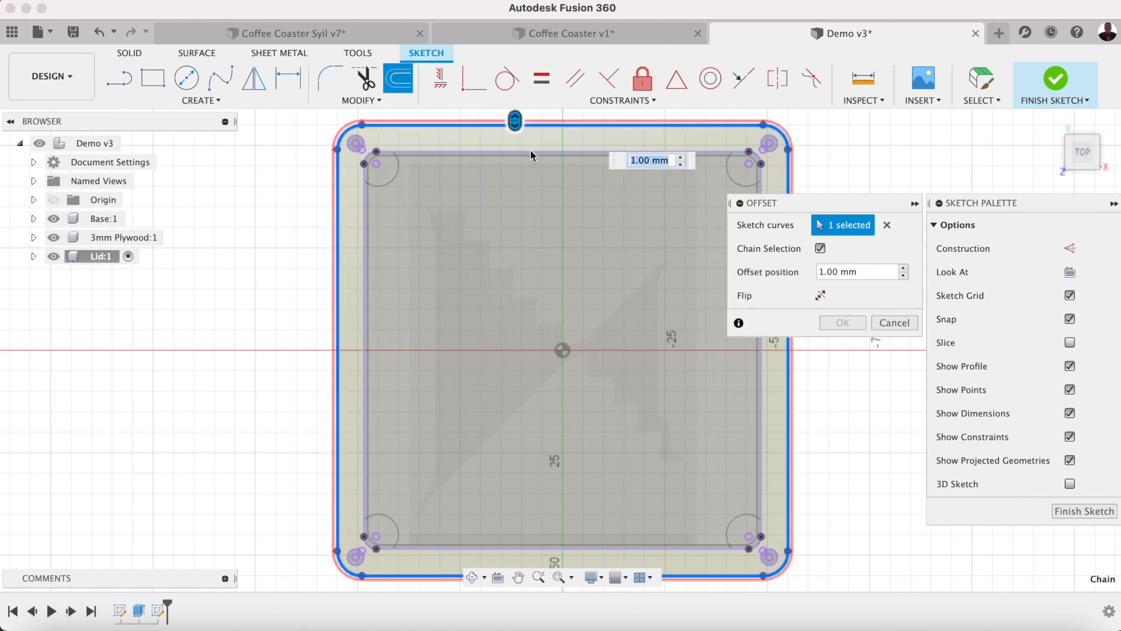
drag(518, 126, 518, 197)
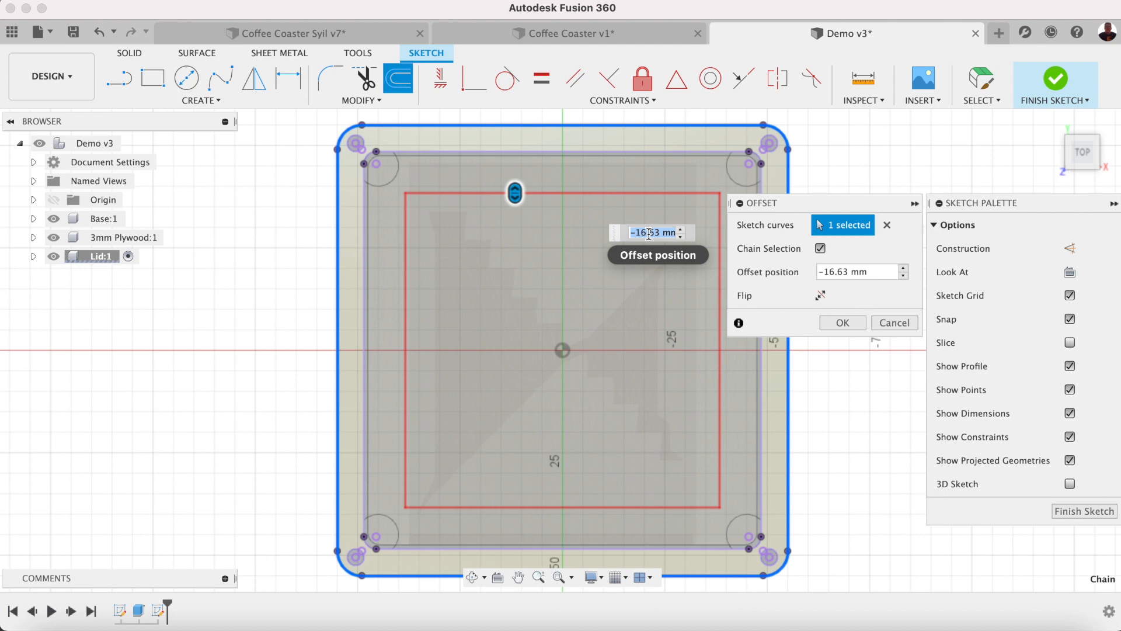
text(-12.5)
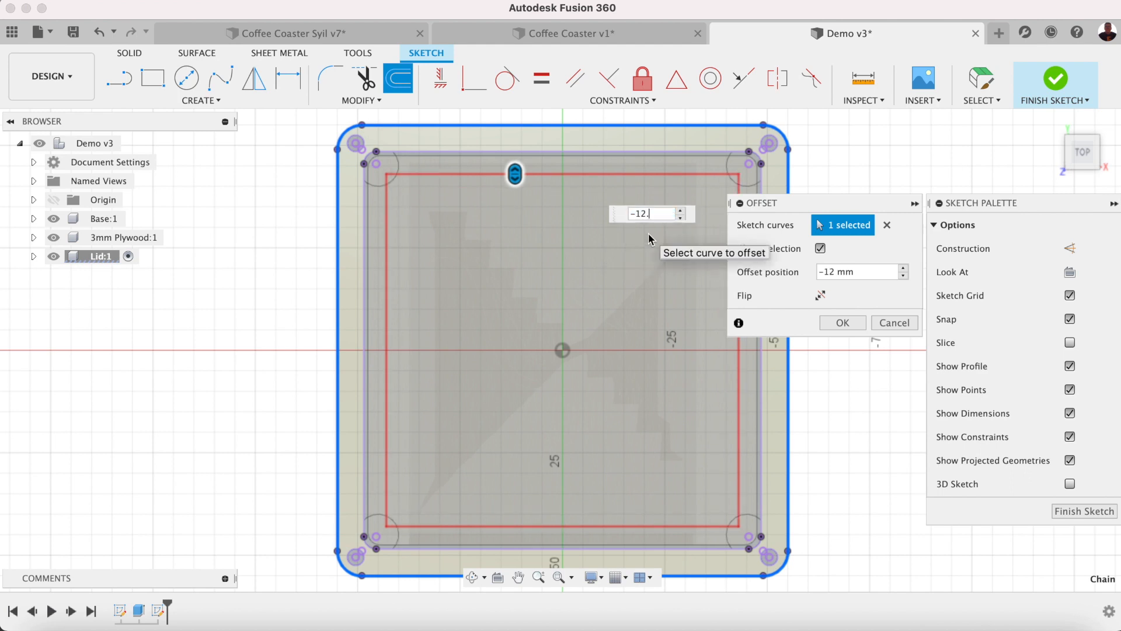
click(836, 326)
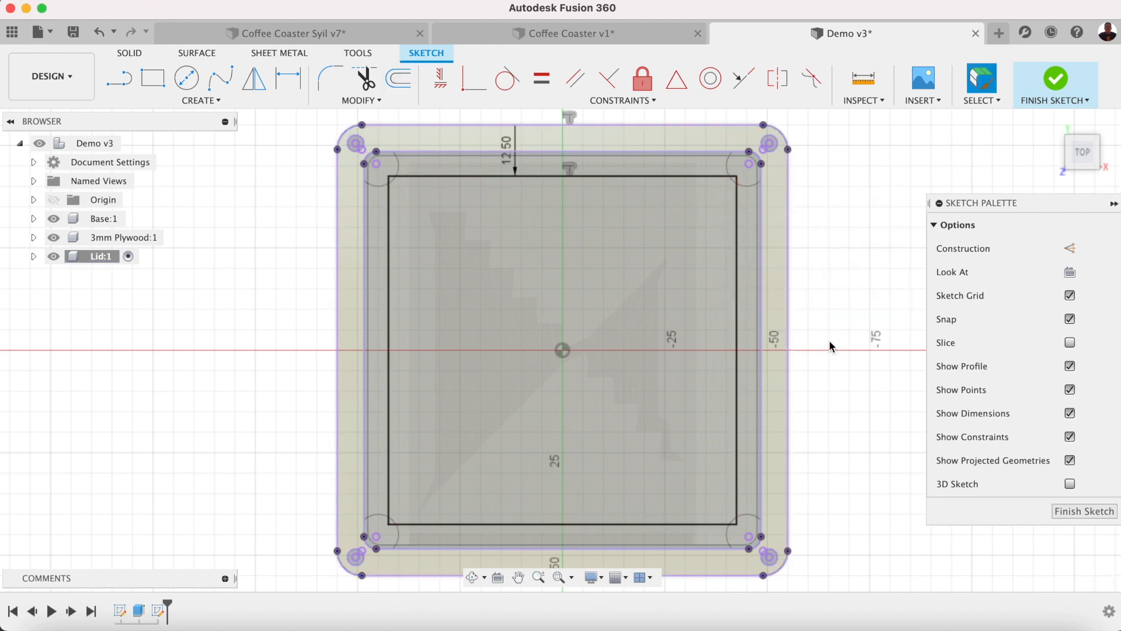
Extrude all frame profiles outside the inner square, including the four corner hole circles, 1.75 mm upward, joined to the lid.
key(e)
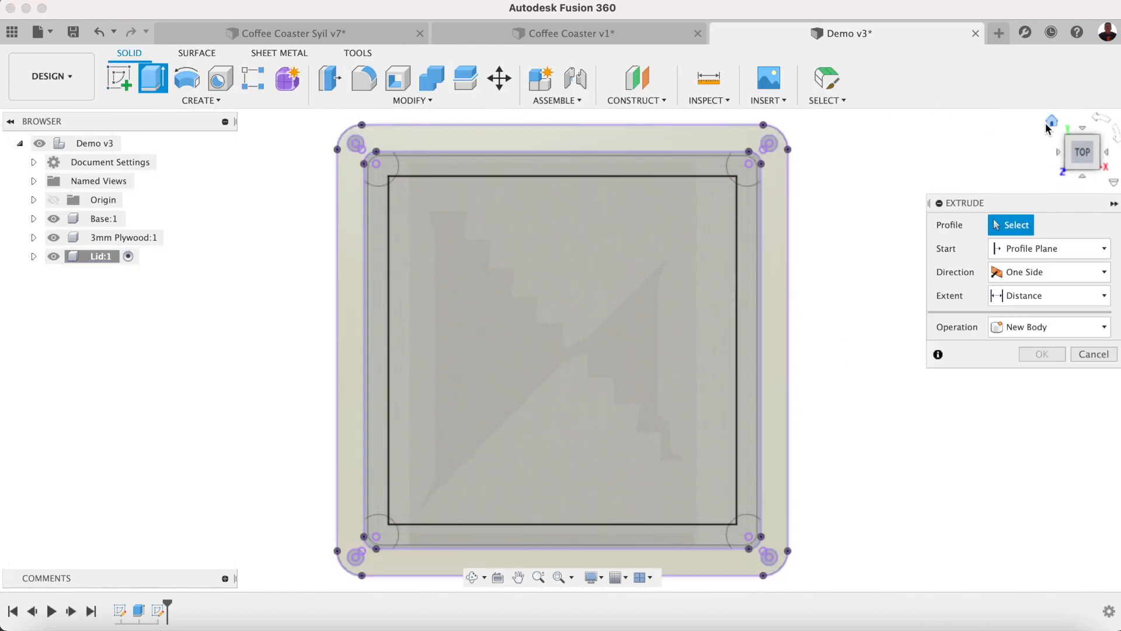
click(1048, 123)
click(850, 310)
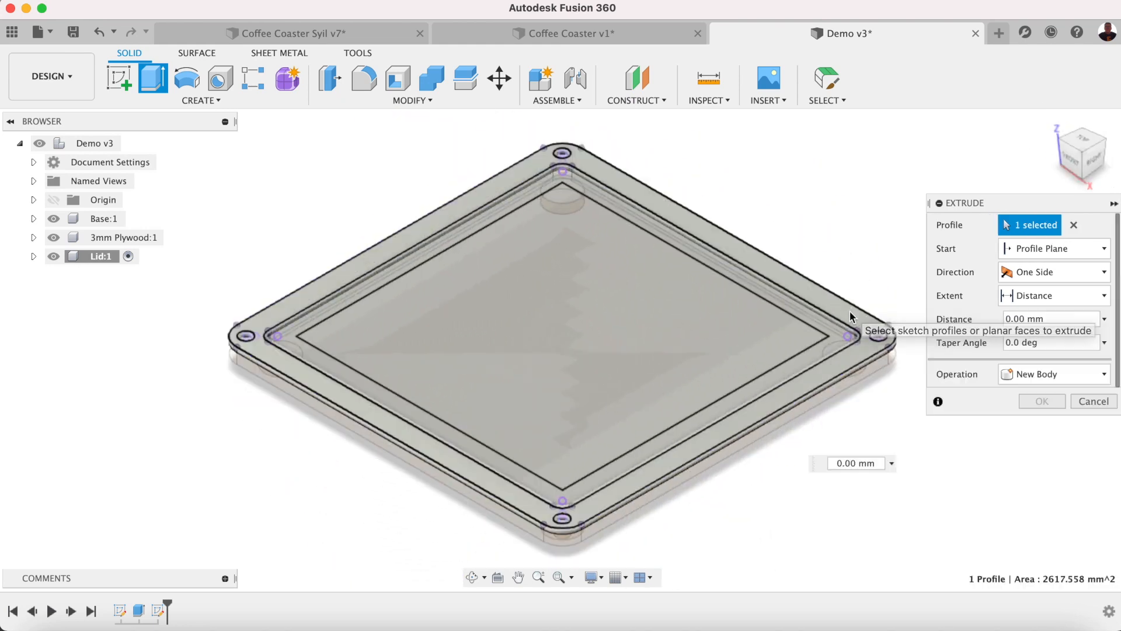
click(868, 328)
click(653, 208)
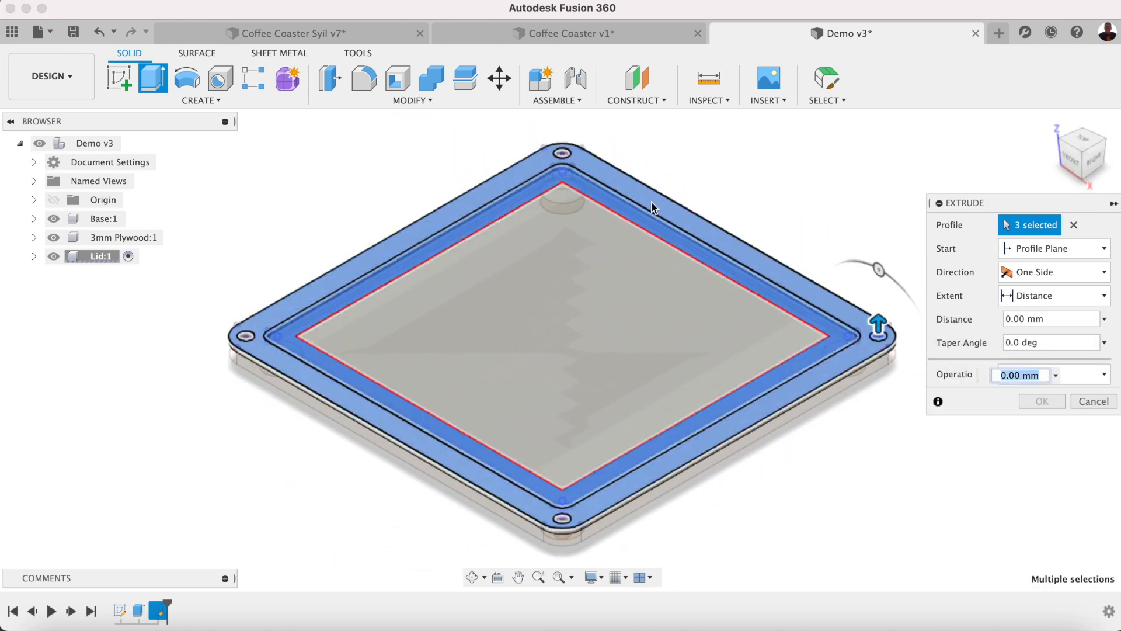
click(558, 159)
click(248, 335)
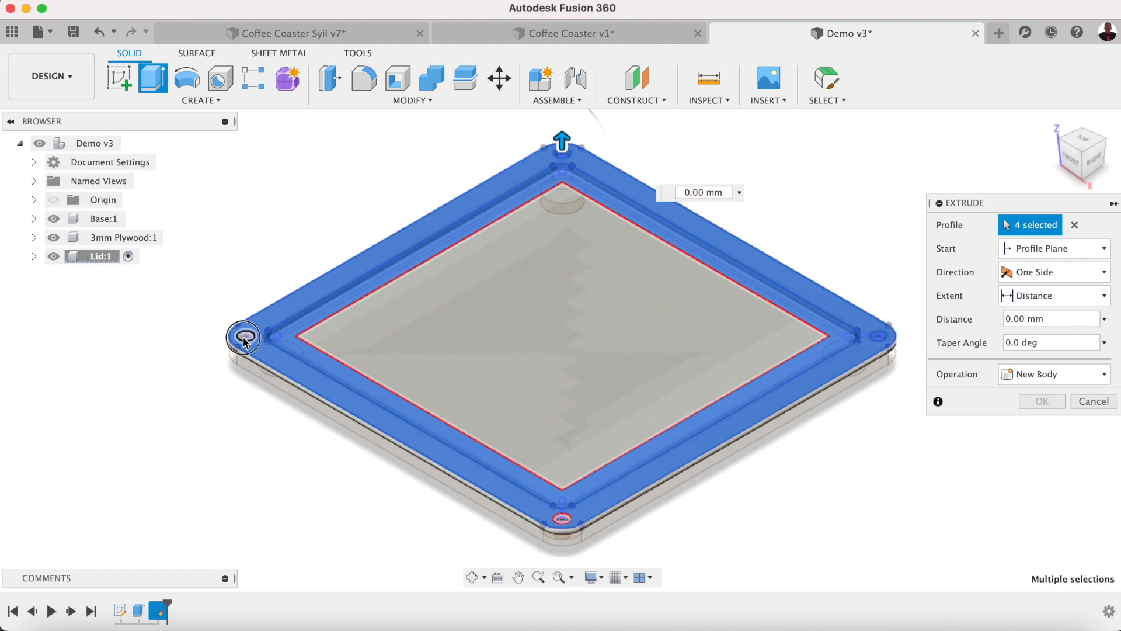
click(562, 518)
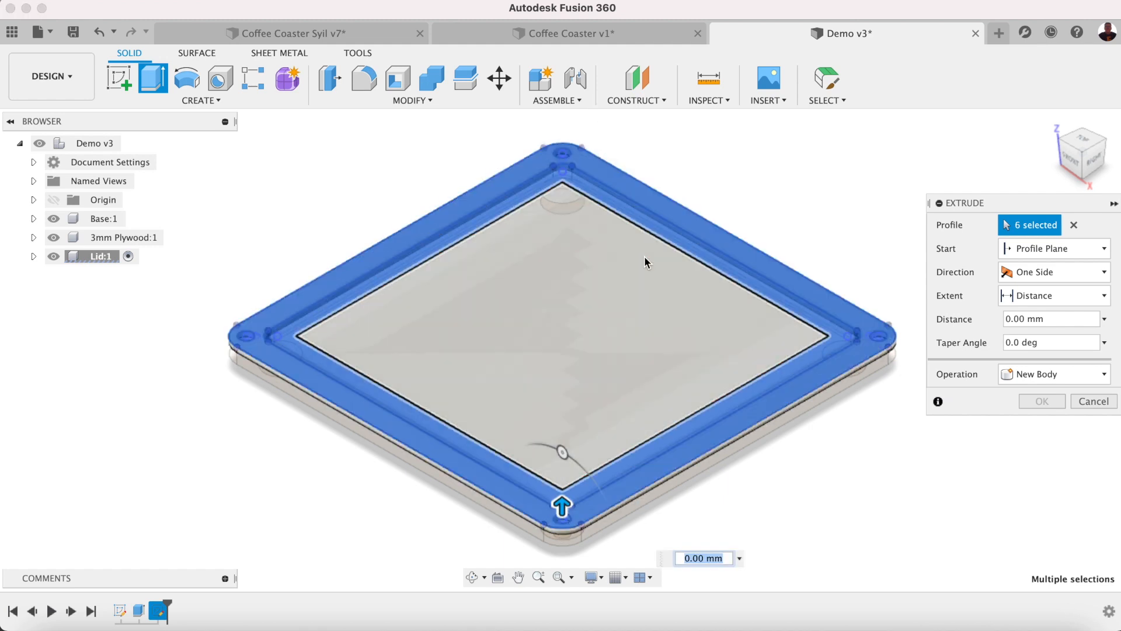
text(15)
key(Return)
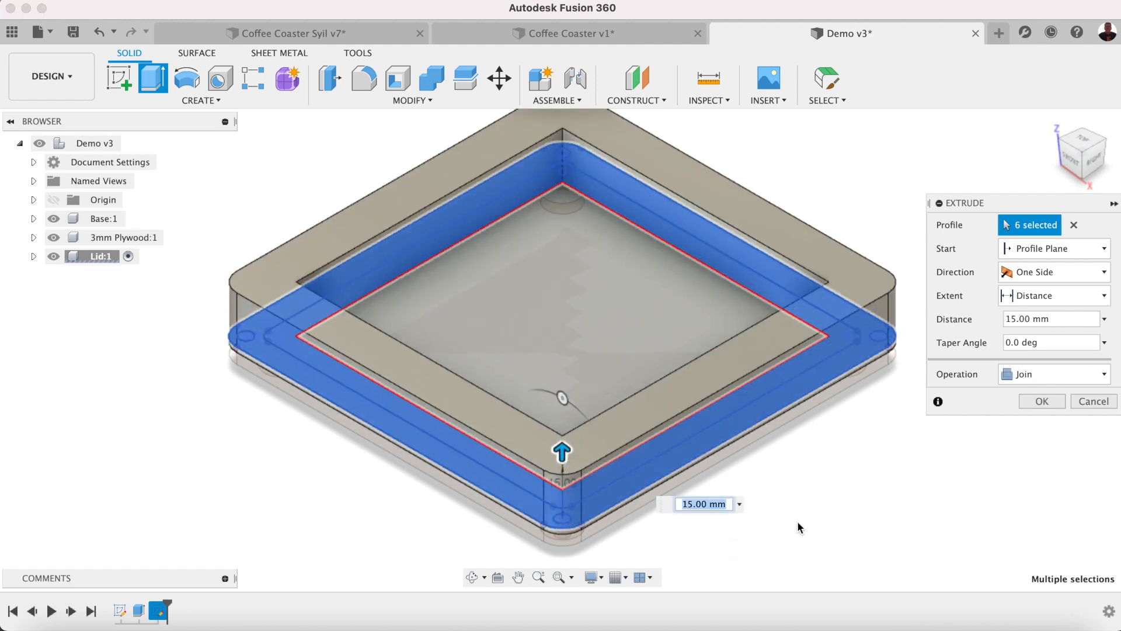
text(1.75)
key(Return)
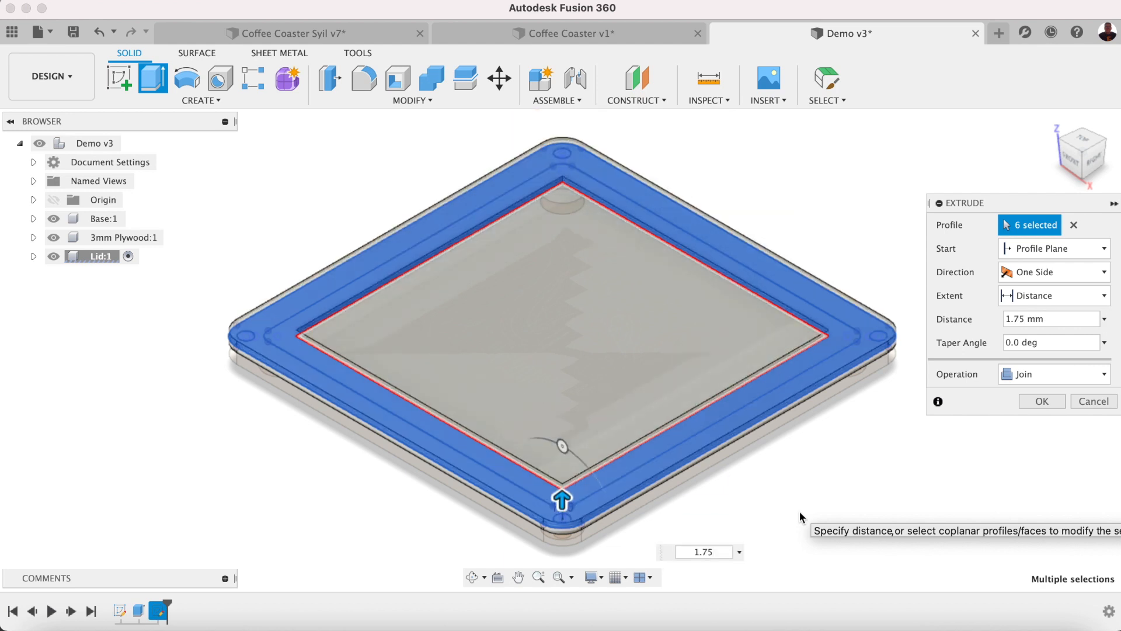
click(1033, 402)
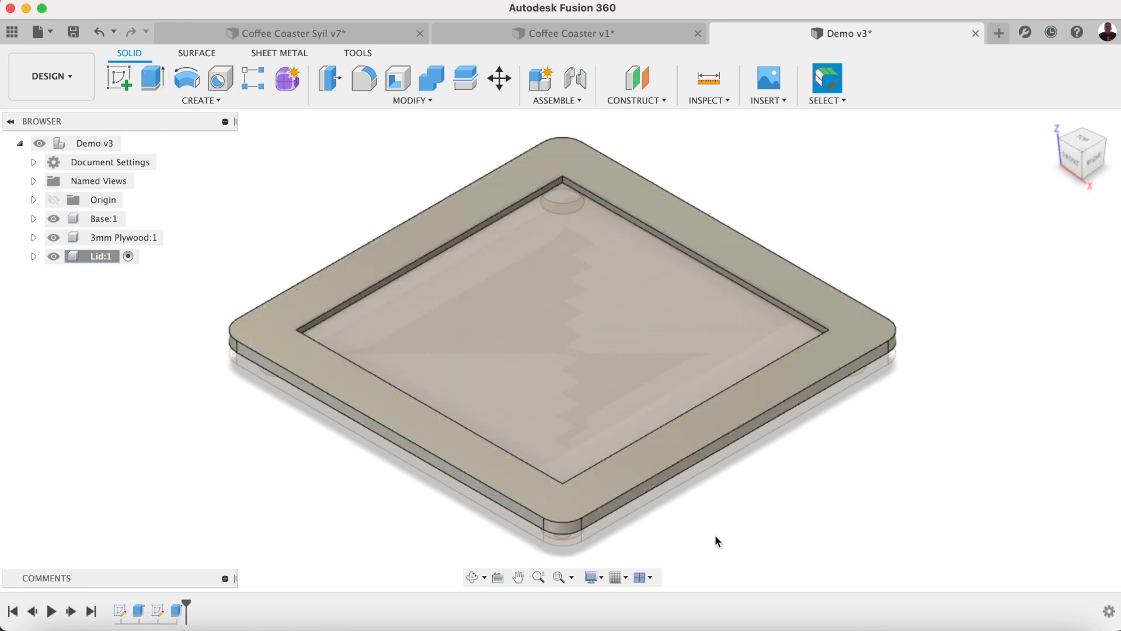
Apply the design's existing yellow plastic appearance to the Lid component and reactivate the top-level design.
right_click(100, 256)
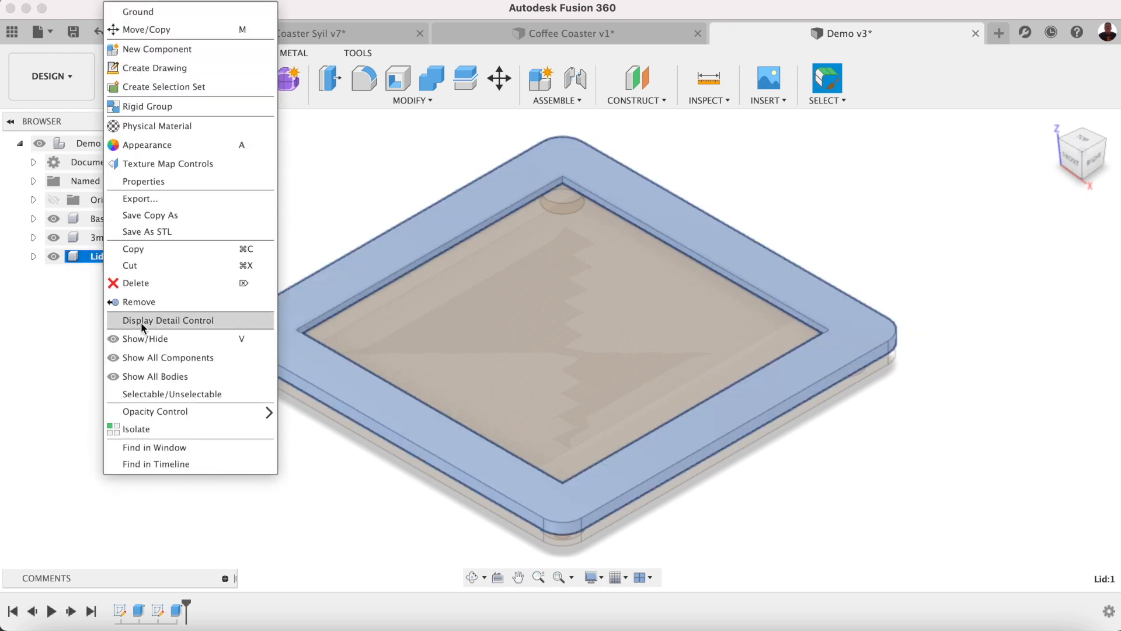
click(145, 146)
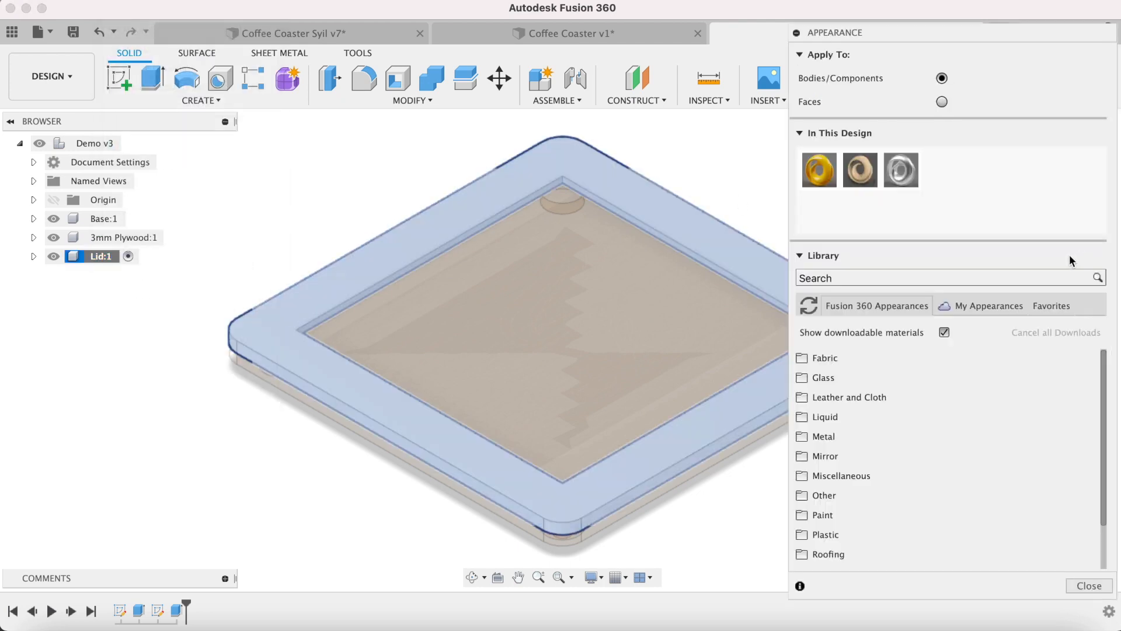
drag(819, 169, 90, 254)
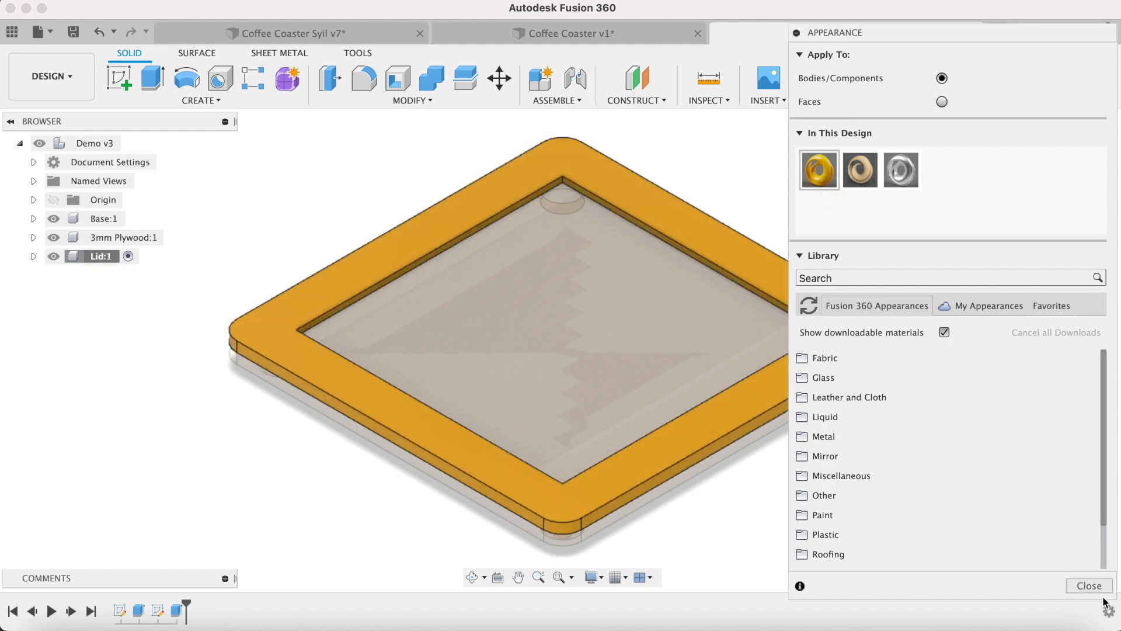
click(1089, 585)
click(133, 143)
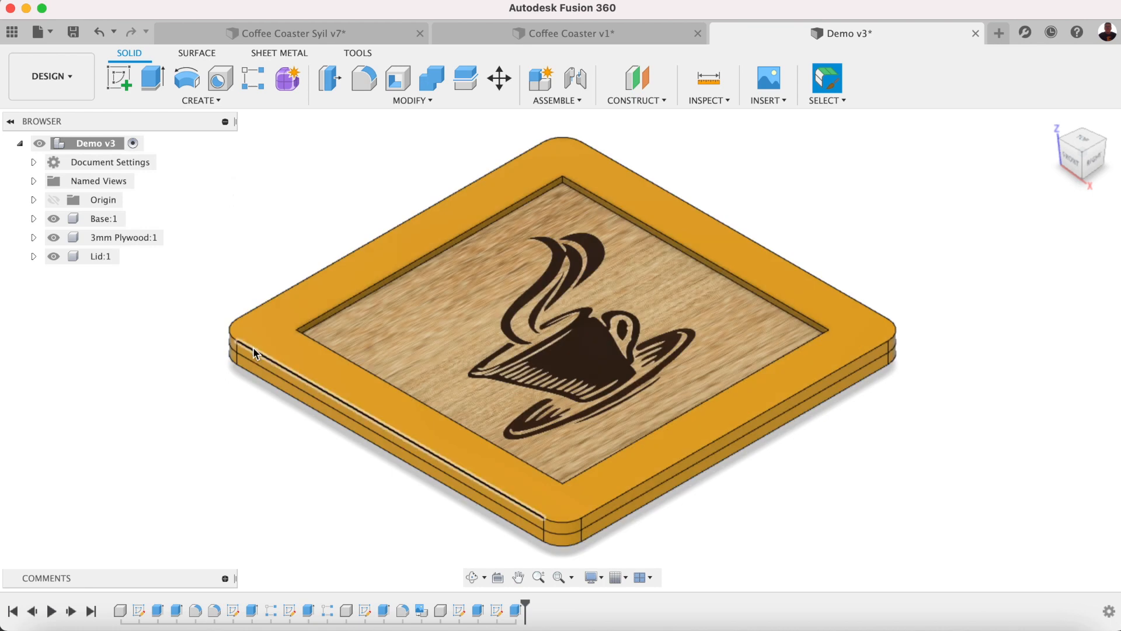
Pull the lid and the plywood insert away from the base, and undo both moves.
drag(644, 468, 816, 276)
drag(663, 374, 524, 218)
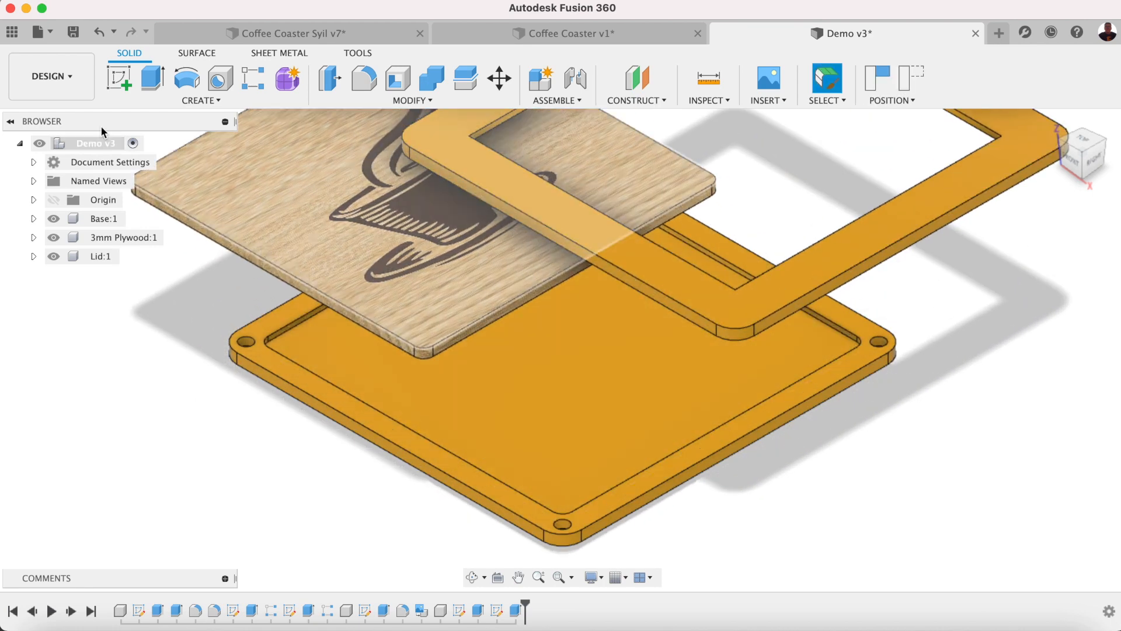
click(98, 31)
click(98, 30)
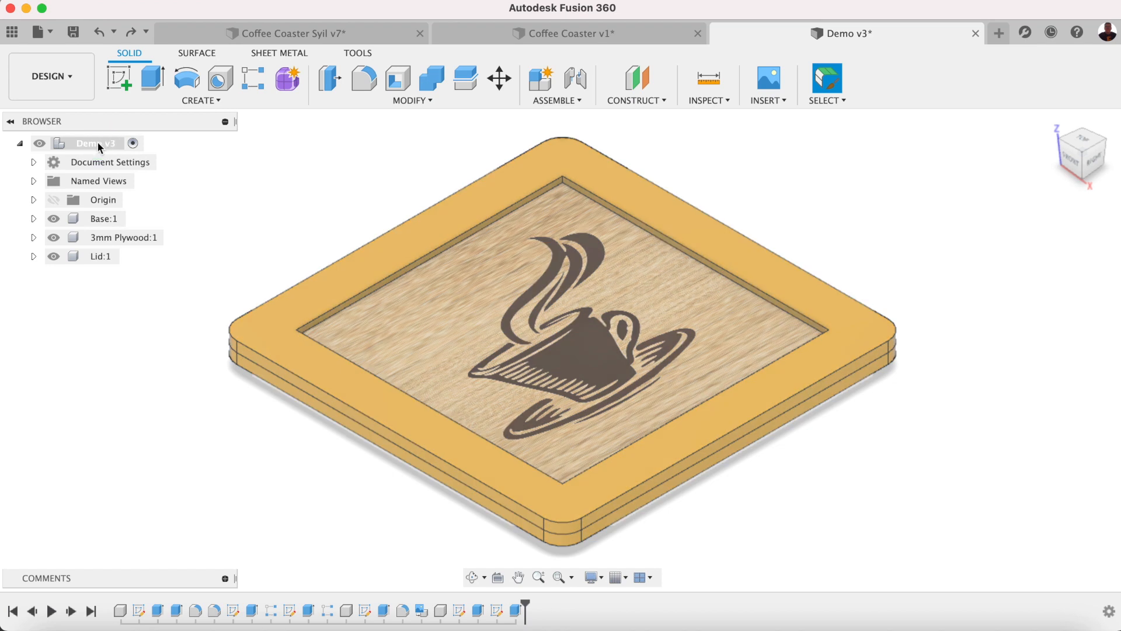
Create and activate a new internal standard component named Locating Pins under the top-level design.
right_click(104, 144)
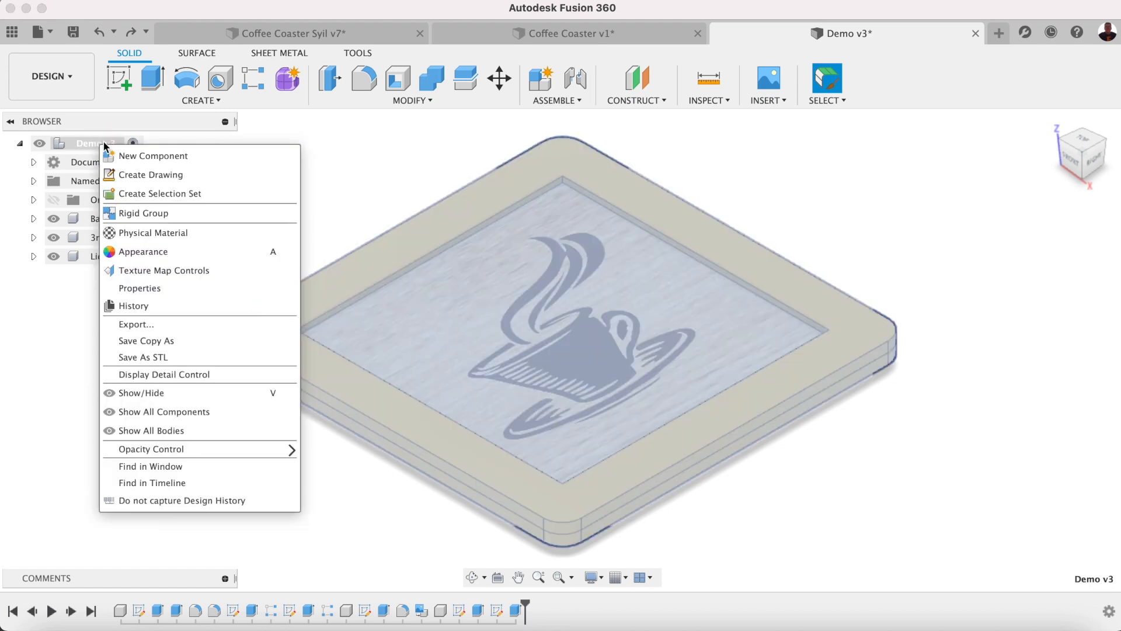
click(140, 156)
click(869, 295)
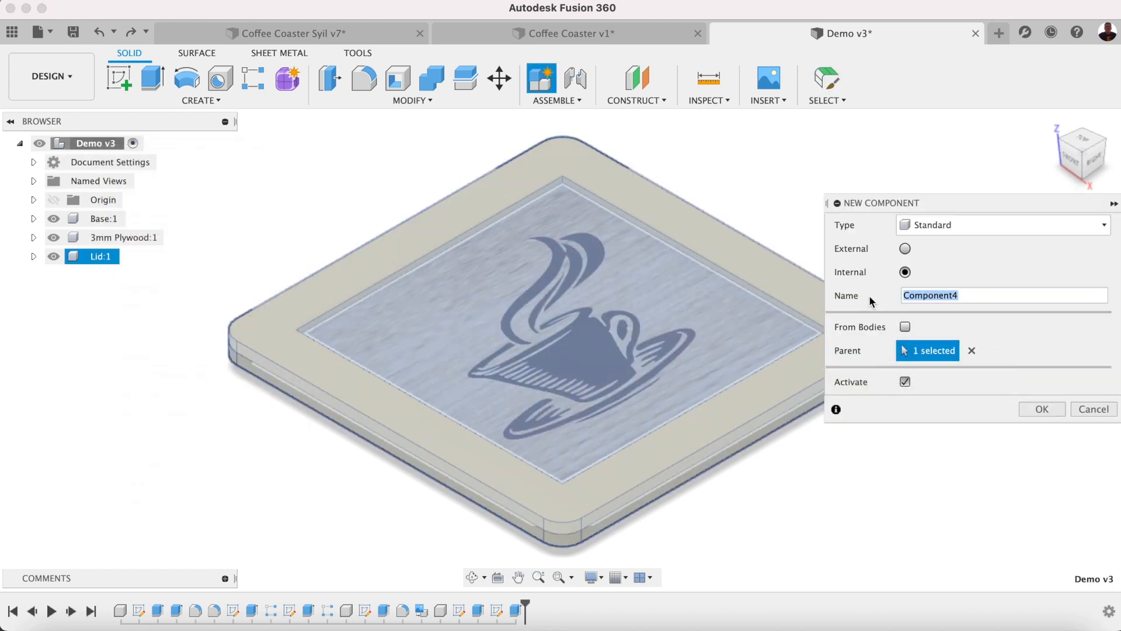
text(Locating i)
key(BackSpace)
text(Pins)
click(1054, 413)
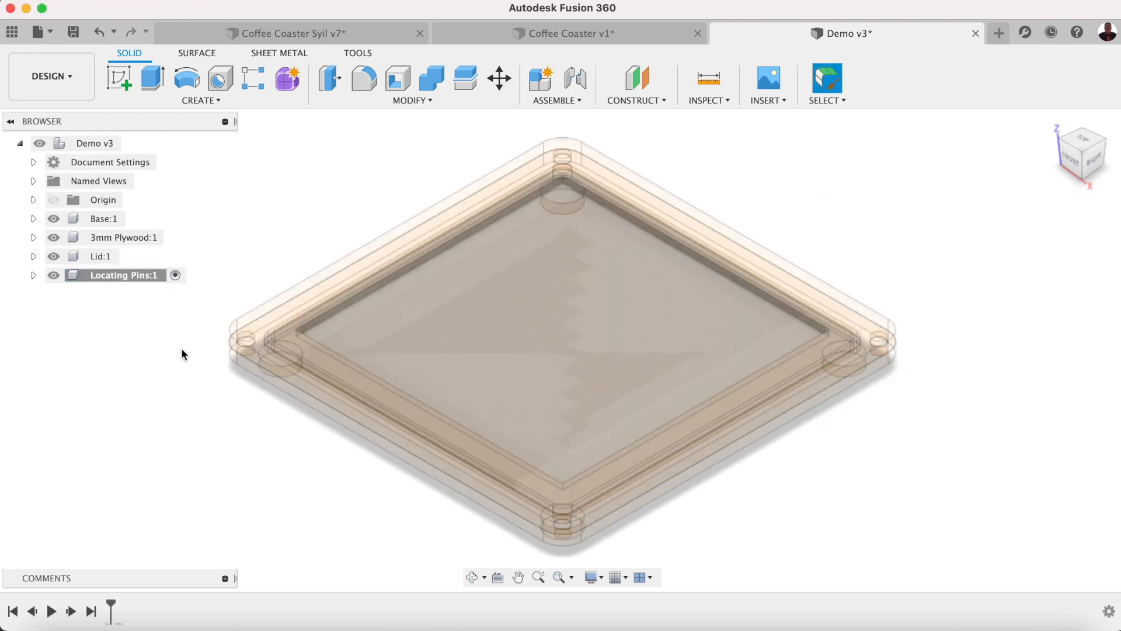
Hide the Lid component and start a sketch on the base's top rim face.
click(52, 256)
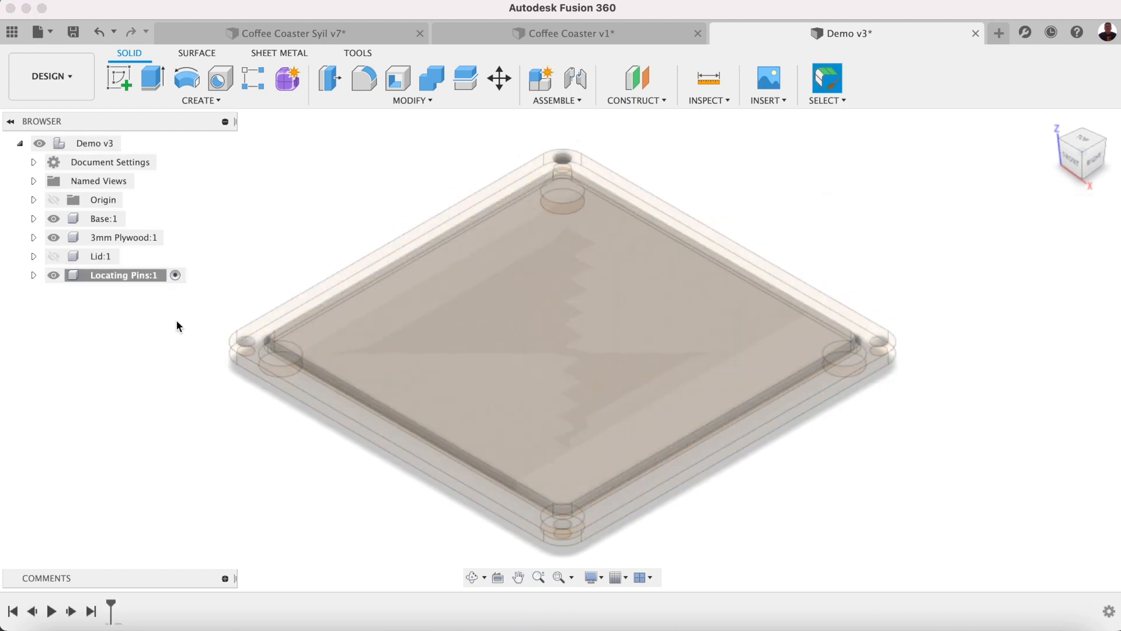
click(122, 80)
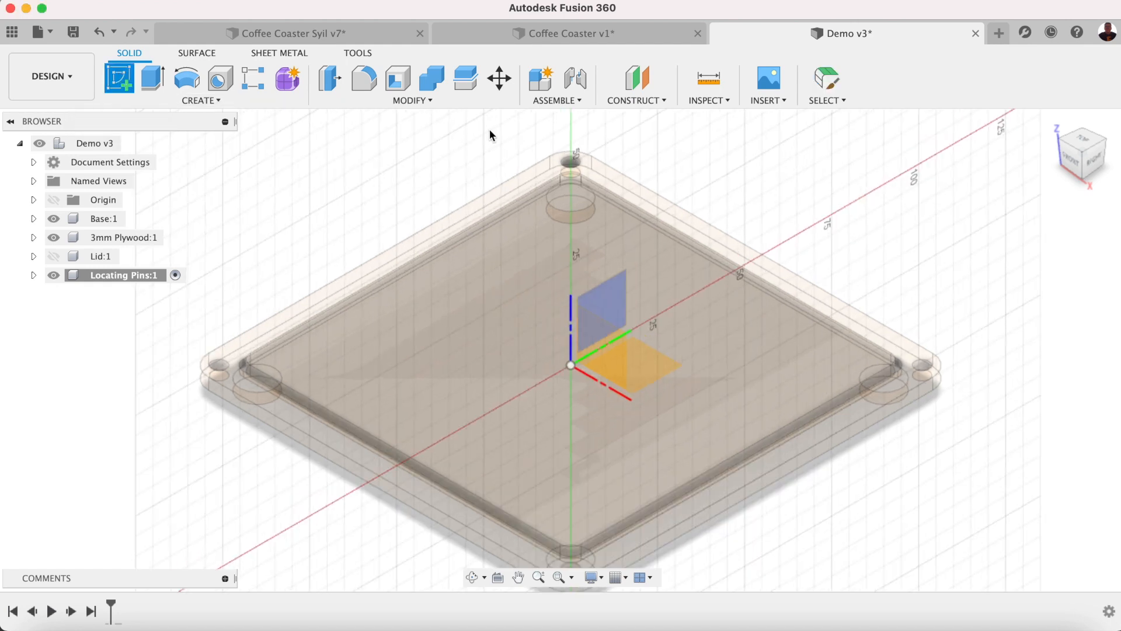
click(543, 183)
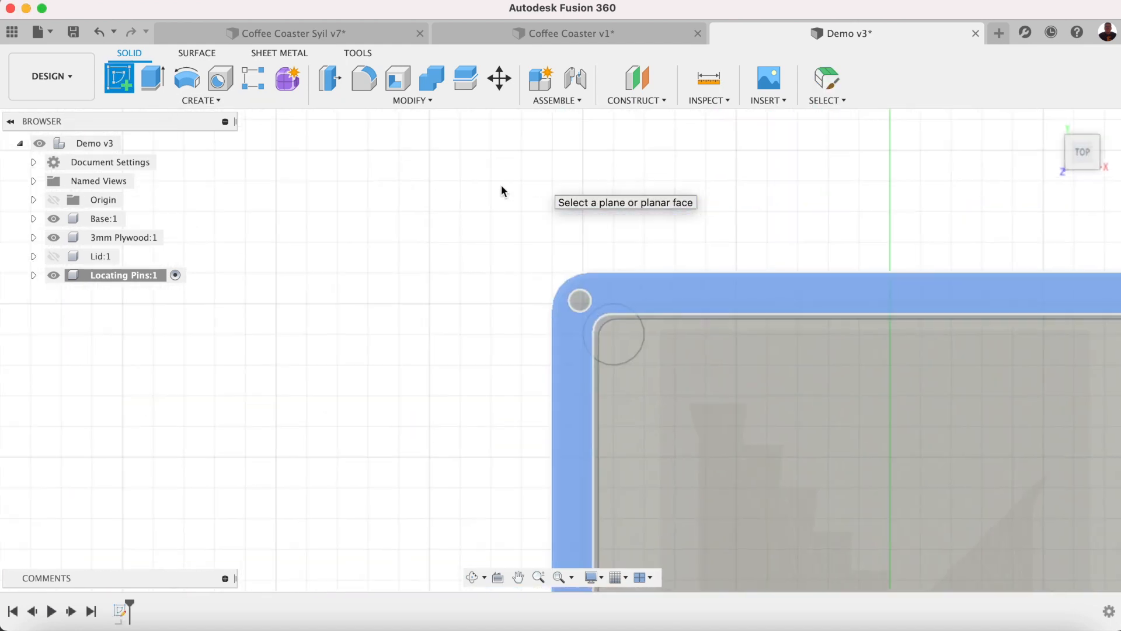
Sketch a circle centred on the base's back-left corner pin hole and dimension its diameter to 3.5 mm.
scroll(604, 336, up, 5)
key(c)
scroll(572, 263, up, 2)
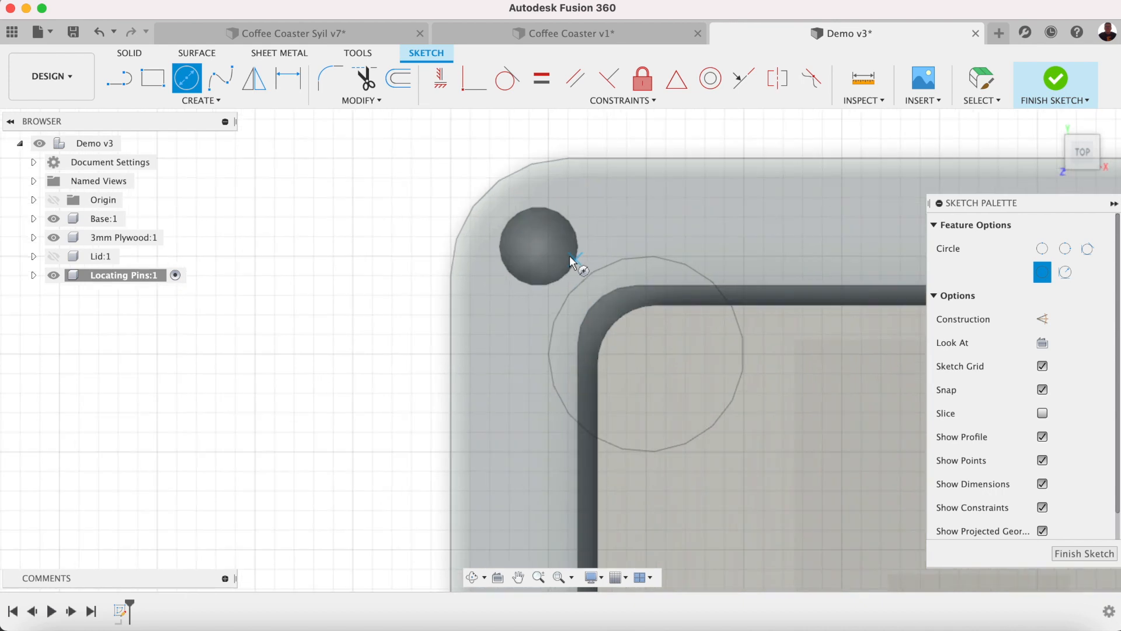
click(535, 245)
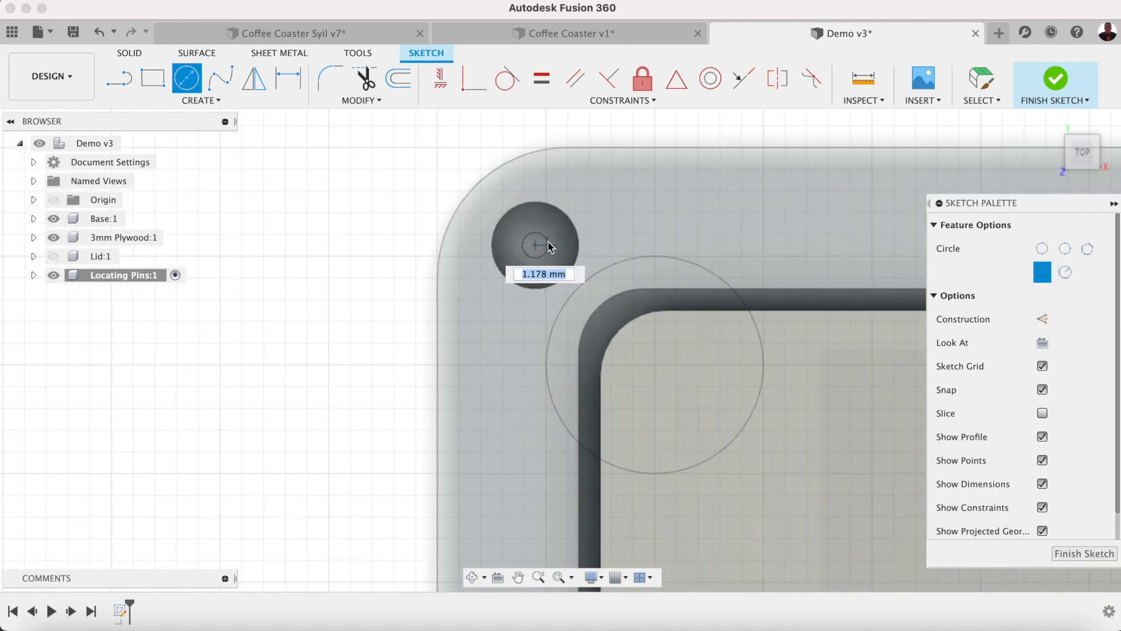
click(558, 246)
key(d)
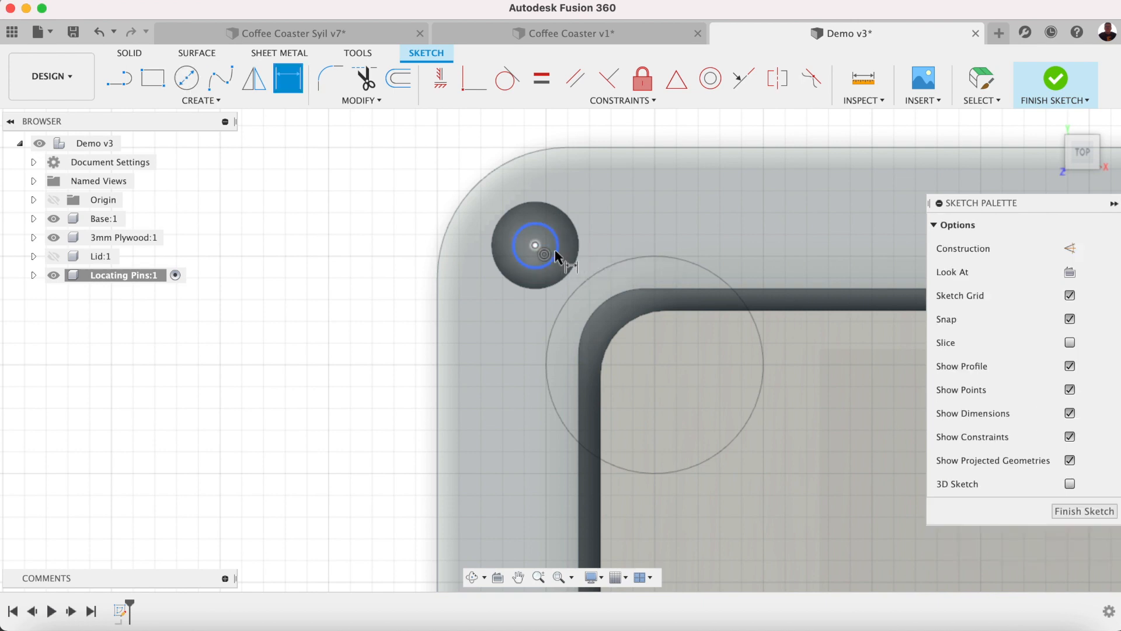
click(557, 257)
click(407, 158)
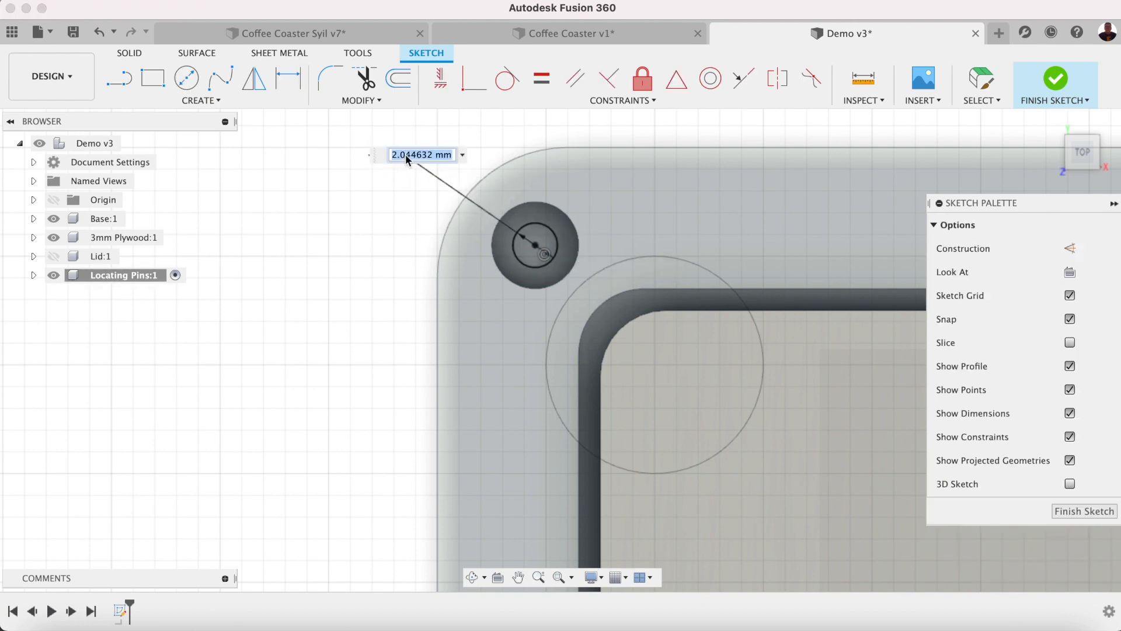
text(3.5)
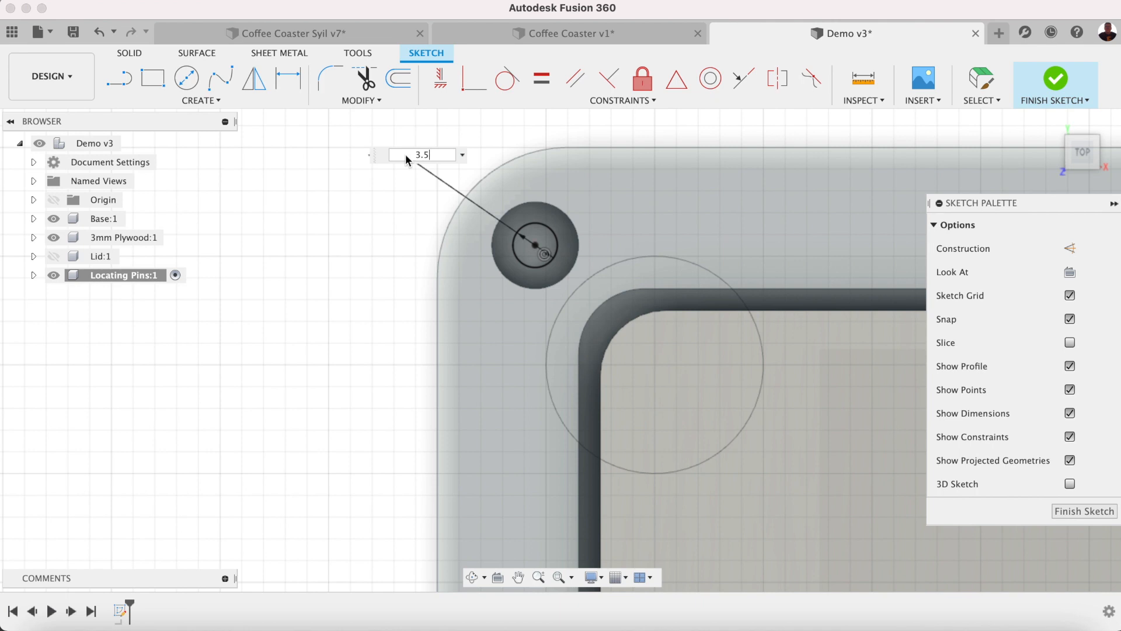
key(Return)
scroll(548, 269, up, 2)
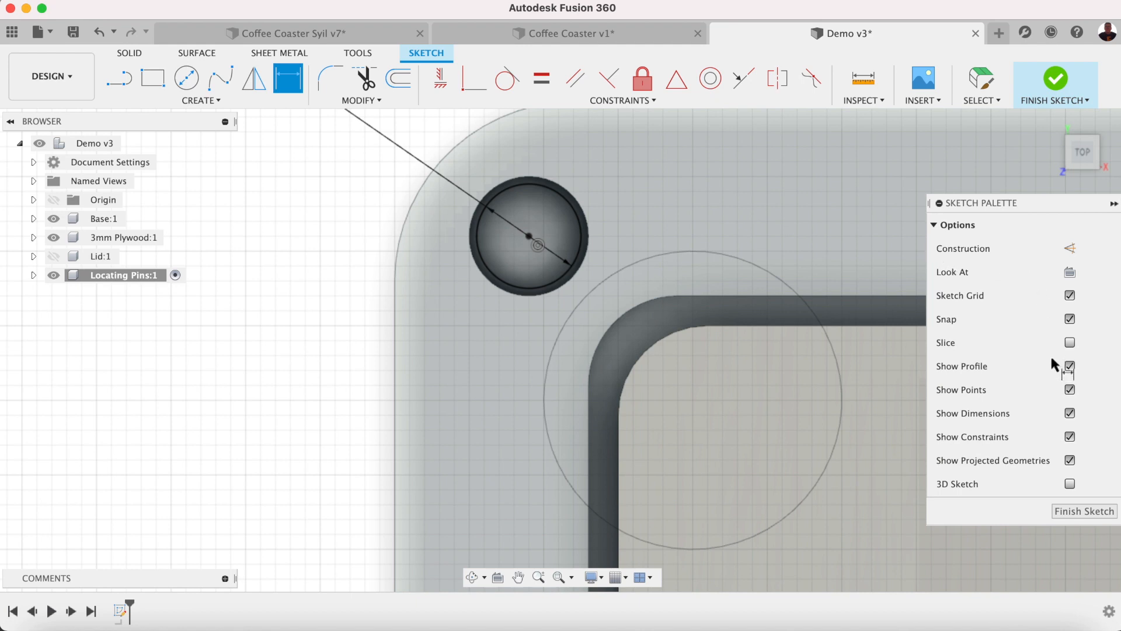
Extrude the 3.5 mm pin circle symmetrically with a distance of 2 mm as a new body.
click(1051, 122)
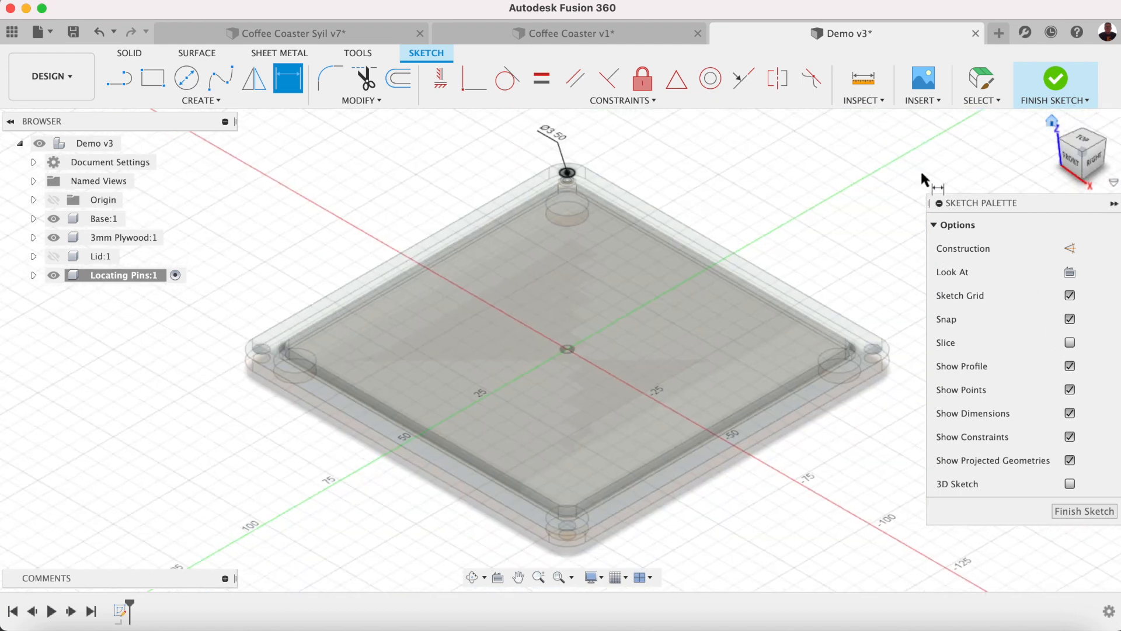
key(e)
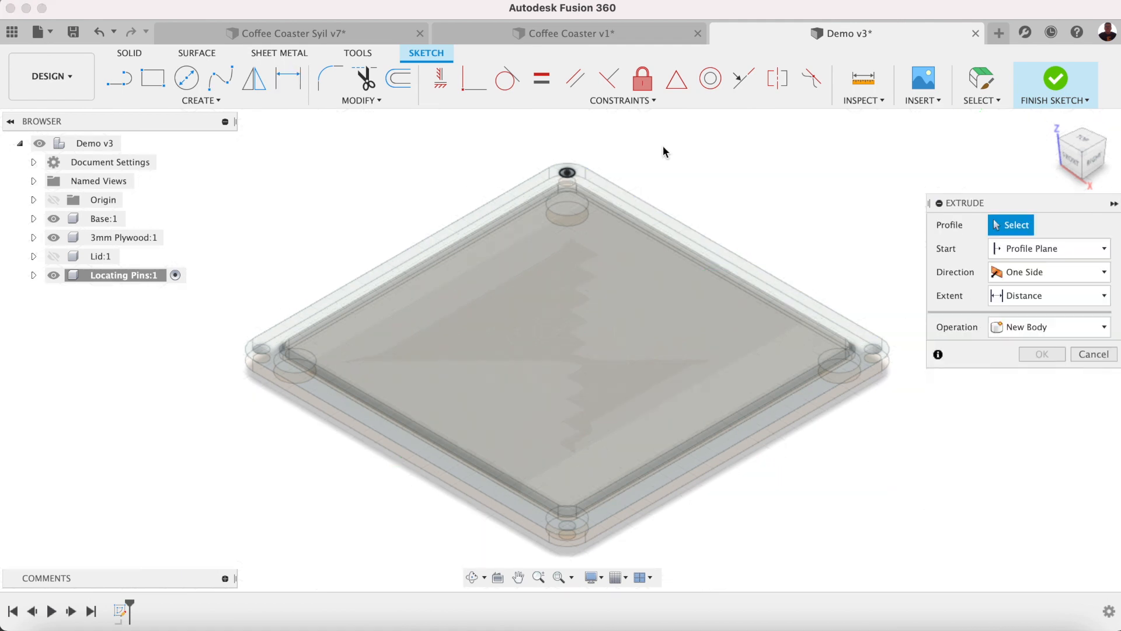
click(570, 172)
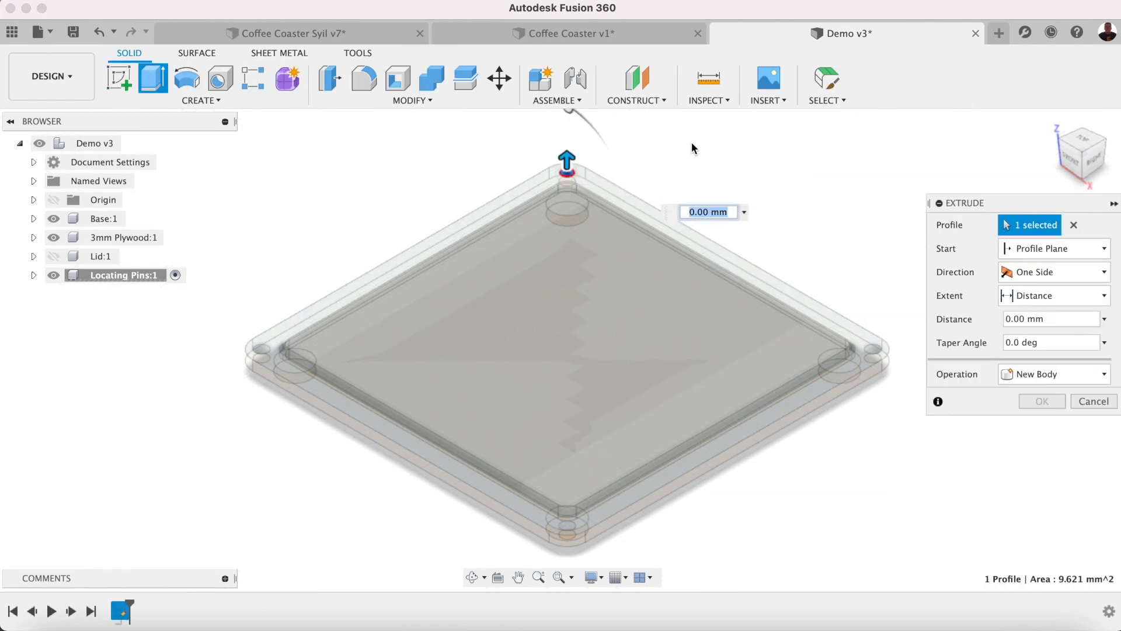
click(1022, 274)
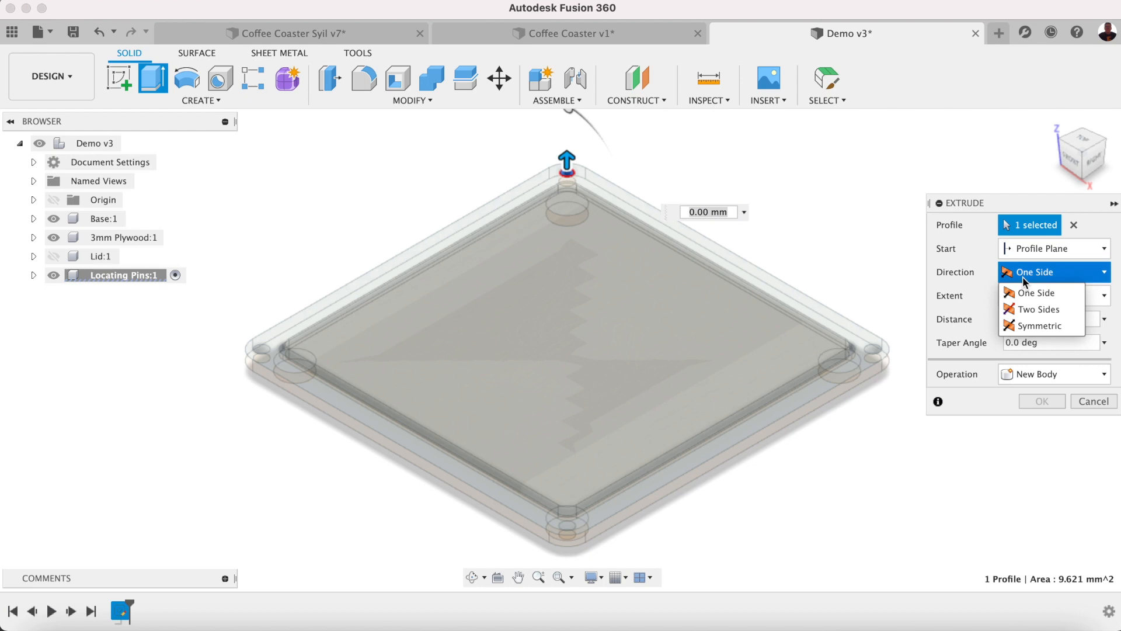
click(1035, 324)
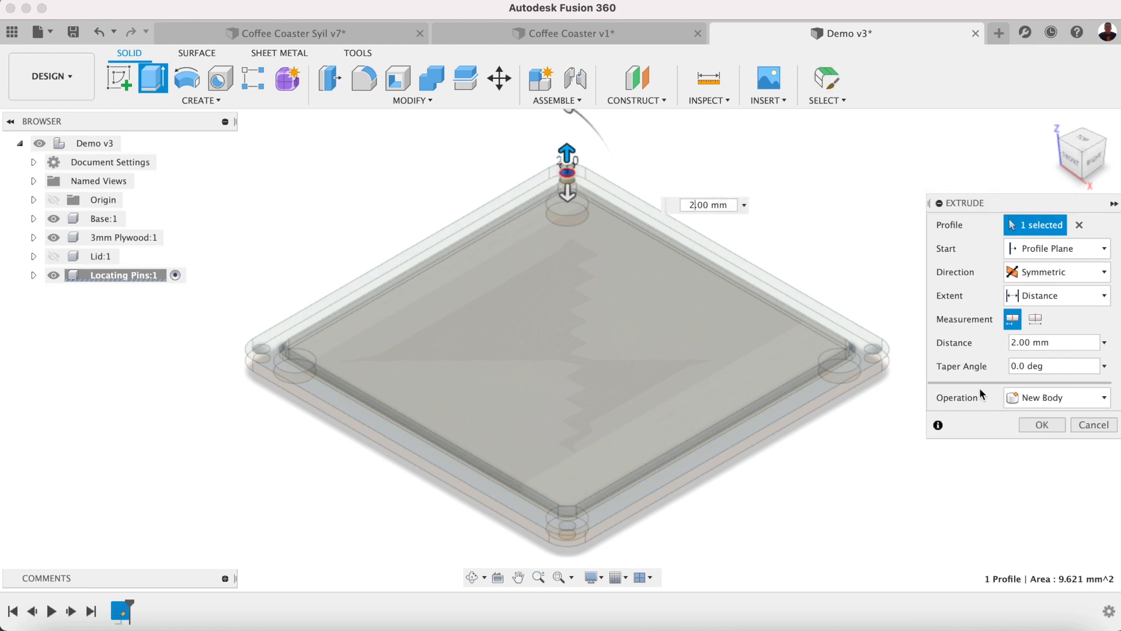
click(1040, 425)
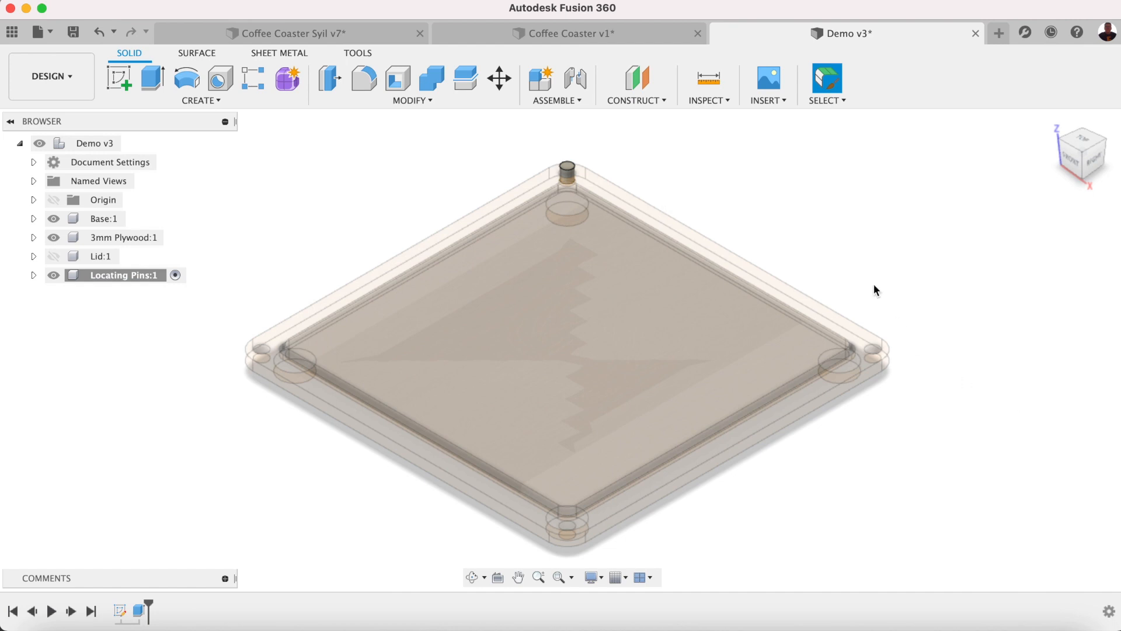
Apply the design's existing yellow plastic appearance to the Locating Pins component.
right_click(146, 275)
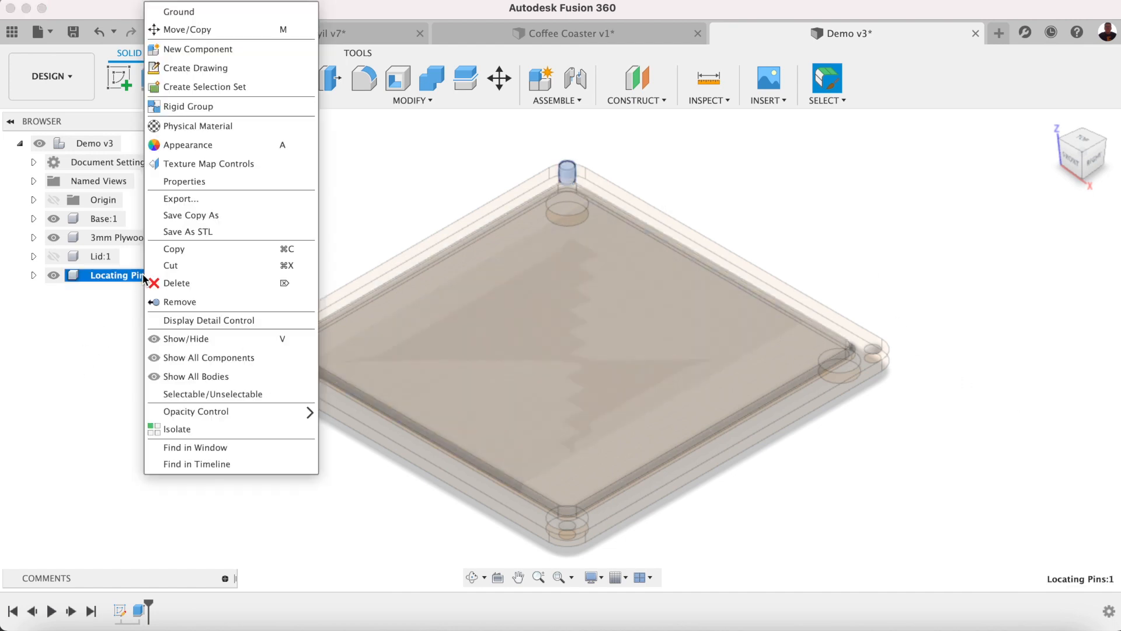
click(167, 145)
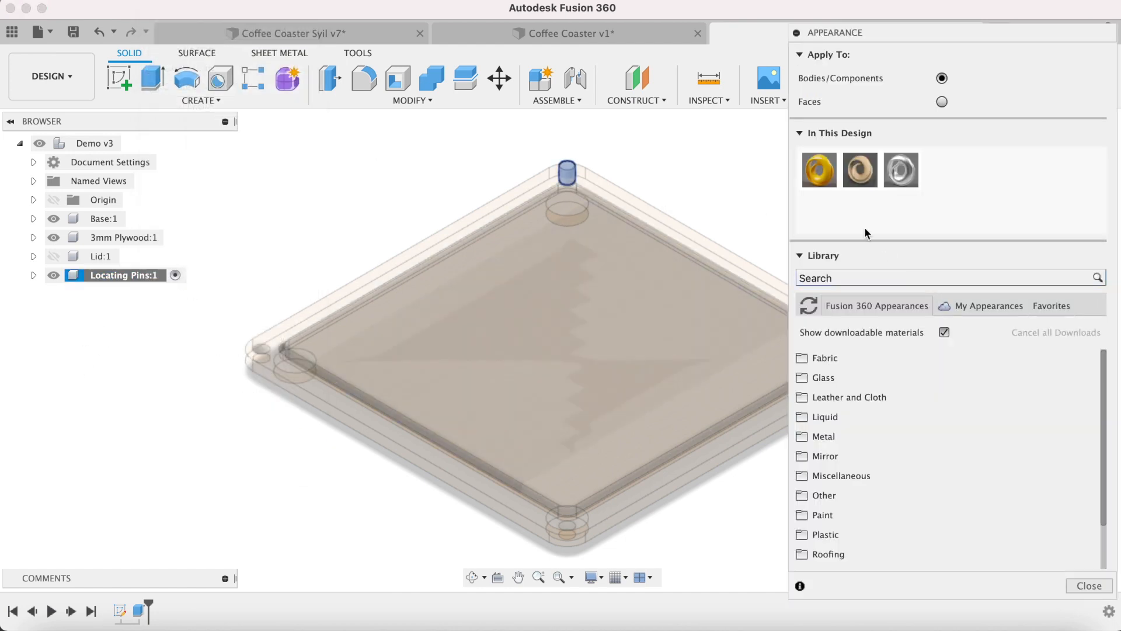
drag(821, 173, 117, 276)
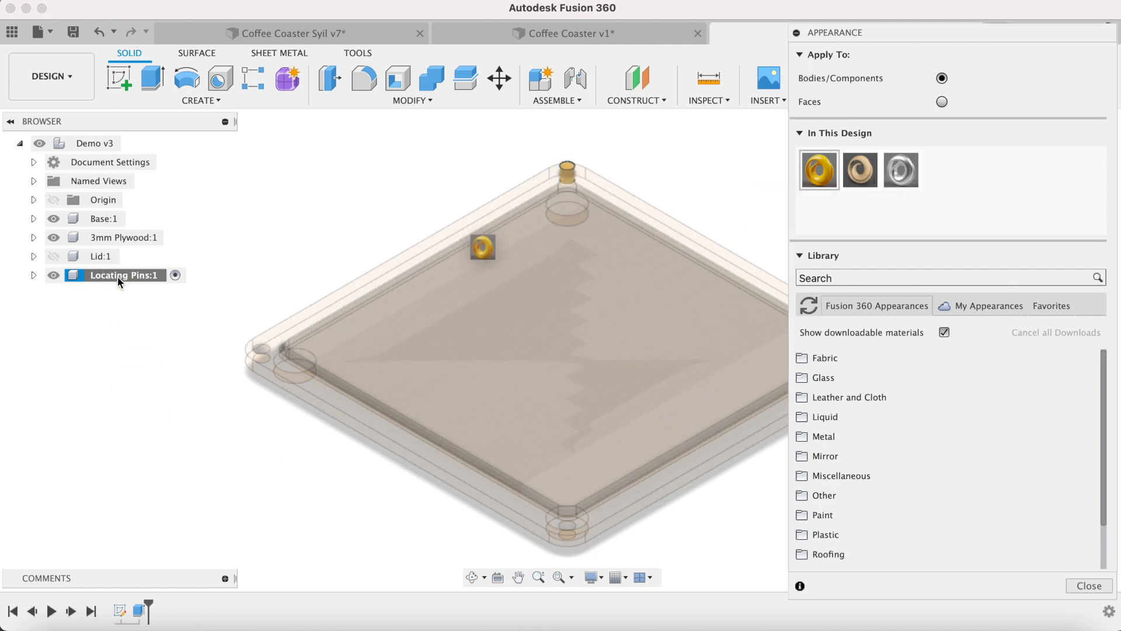
Set up a rectangular pattern of the corner pin body, using the base's left side edge as the direction.
click(1089, 585)
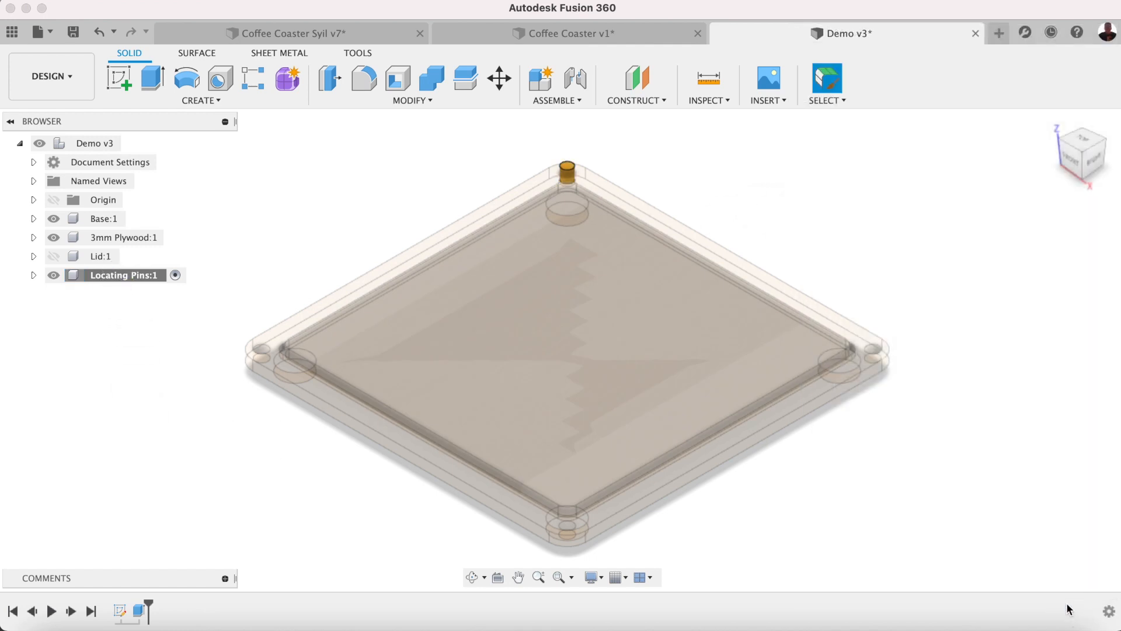
click(260, 86)
drag(1043, 204, 967, 170)
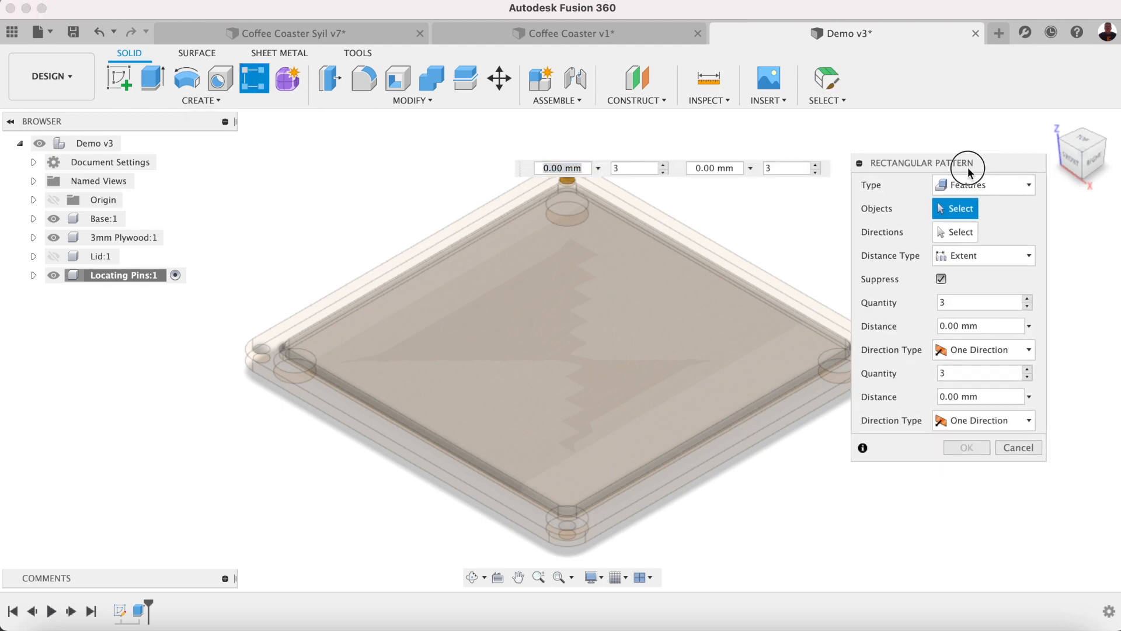
click(989, 184)
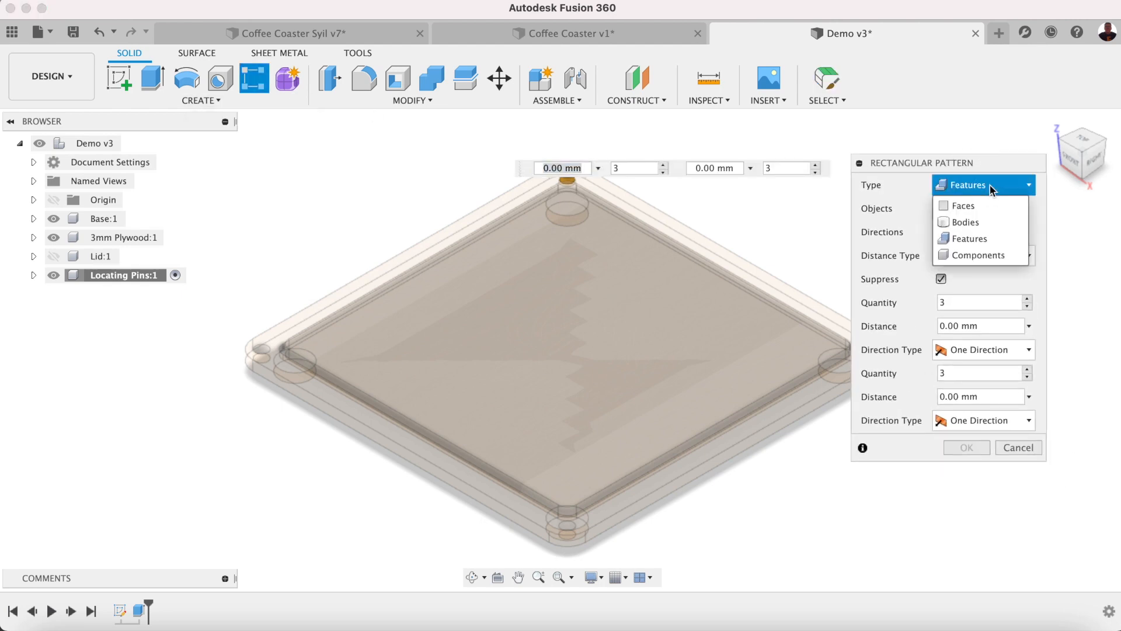
click(971, 222)
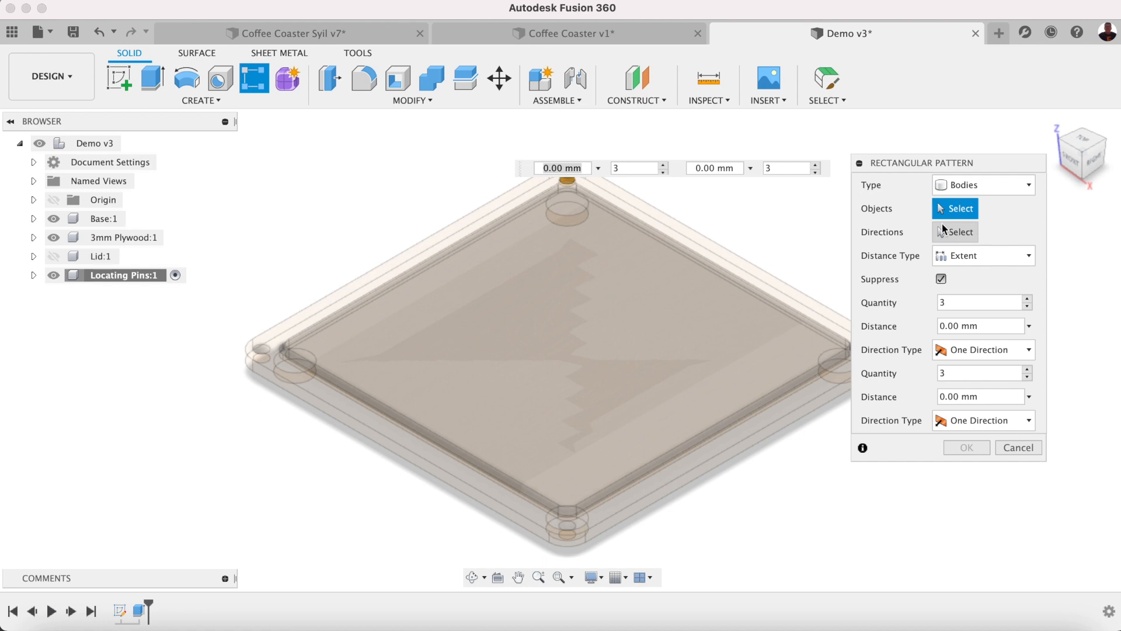
scroll(732, 208, down, 5)
scroll(625, 180, up, 10)
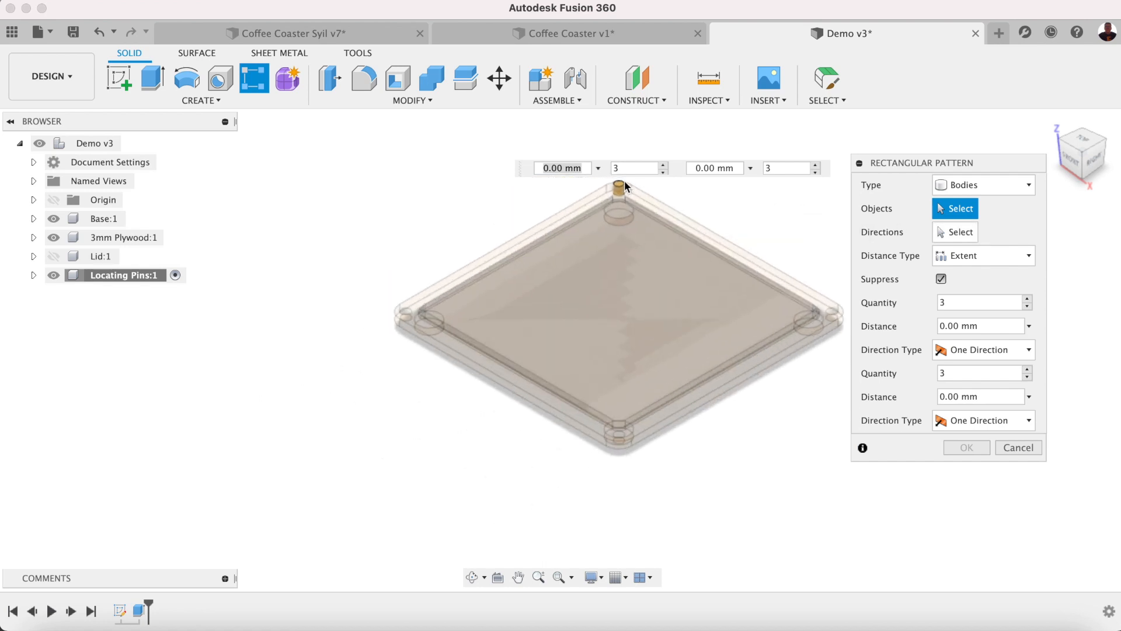
click(610, 193)
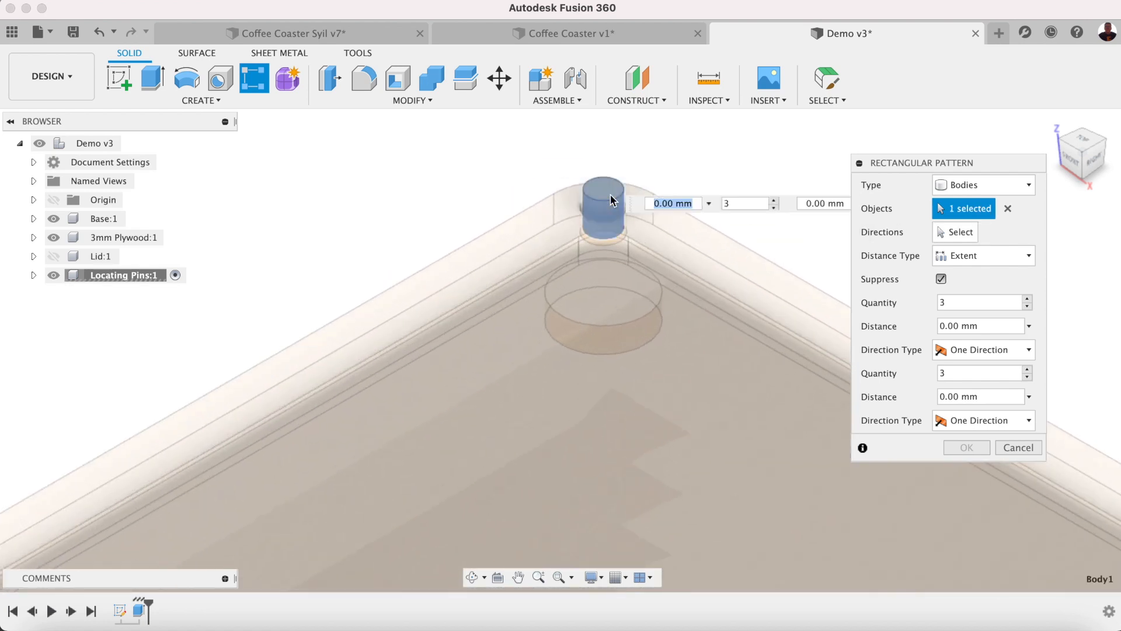
click(957, 232)
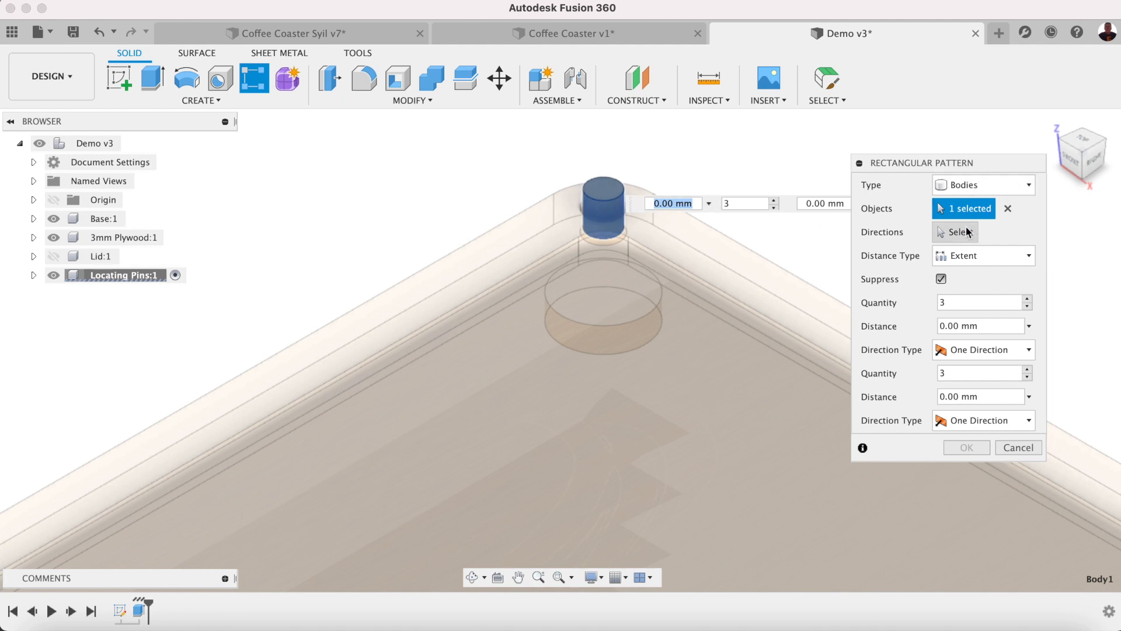
click(447, 257)
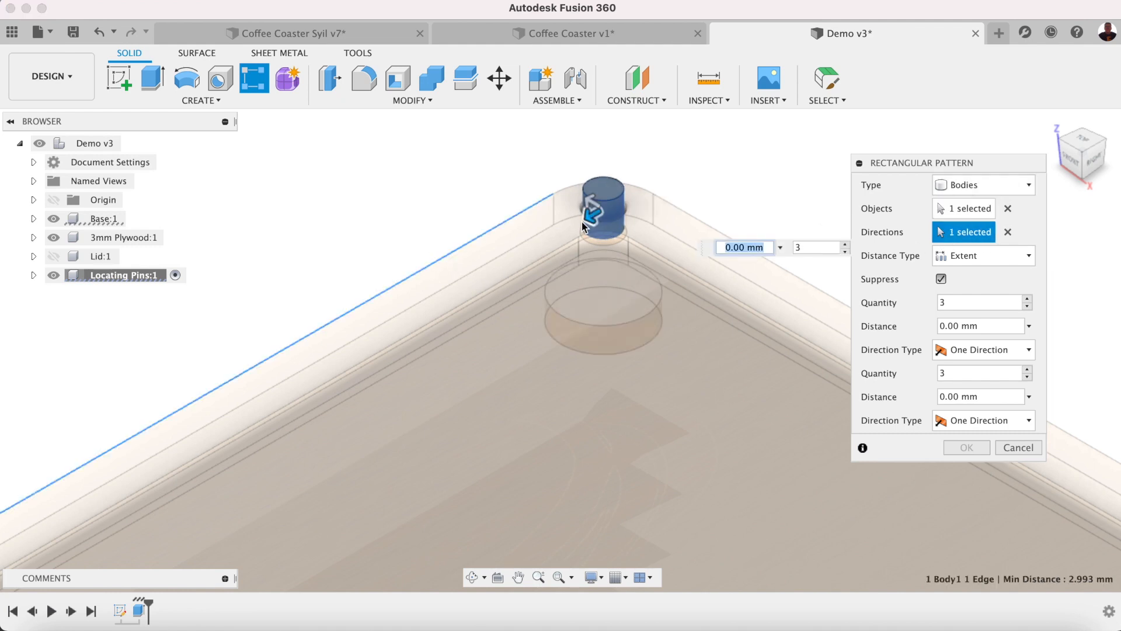
Set the pattern's first direction to a quantity of 2 over 101 mm, toward the base's front-left corner.
scroll(584, 225, down, 5)
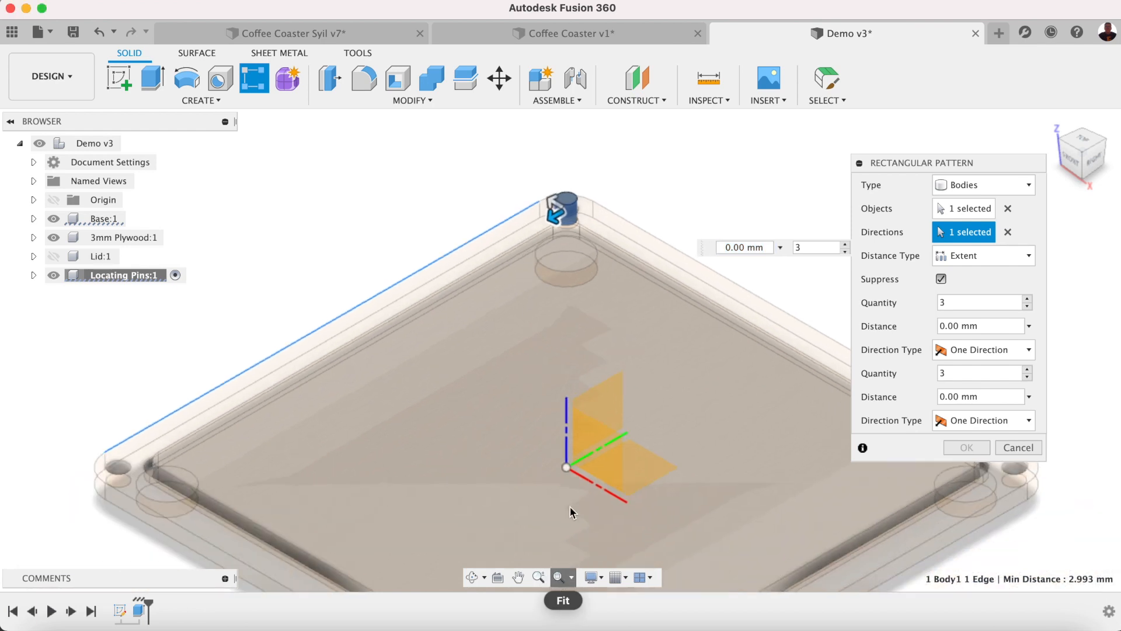
drag(555, 164, 318, 299)
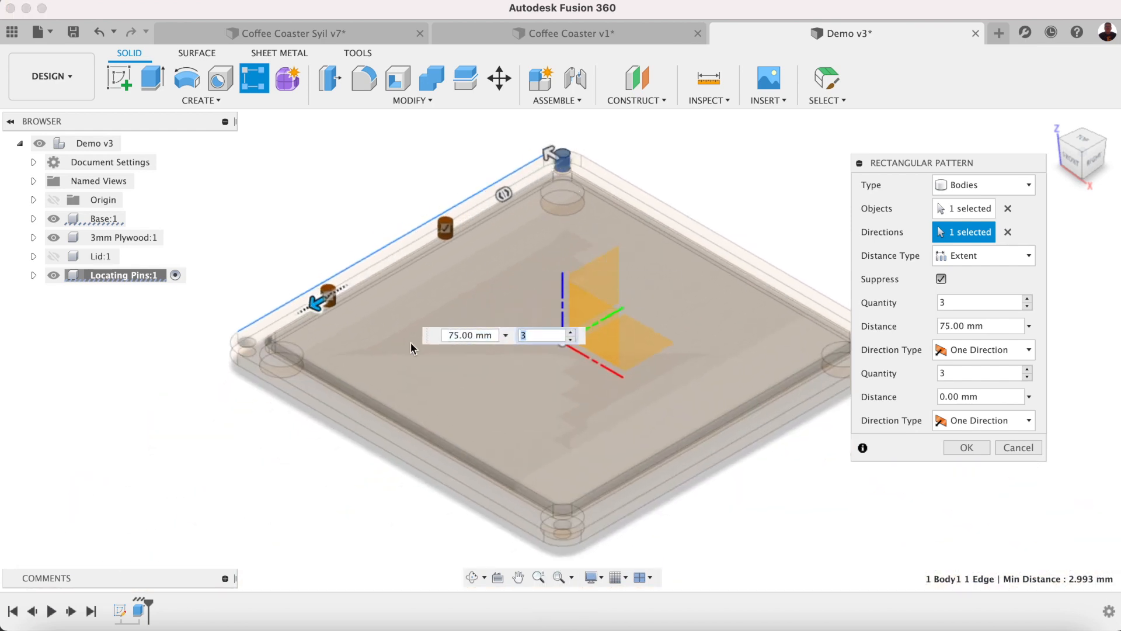
click(570, 340)
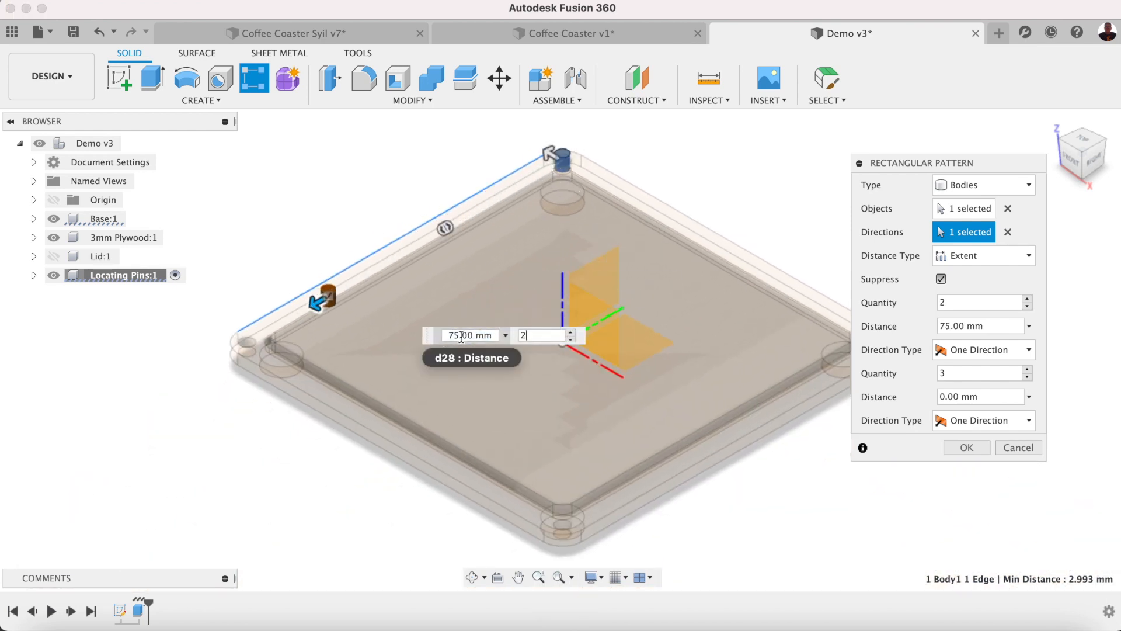
drag(462, 336, 440, 341)
text(101.)
key(Return)
Set the second pattern direction to a quantity of 2 over 101 mm toward the back-right corner and create the pattern.
drag(550, 156, 745, 263)
double_click(958, 302)
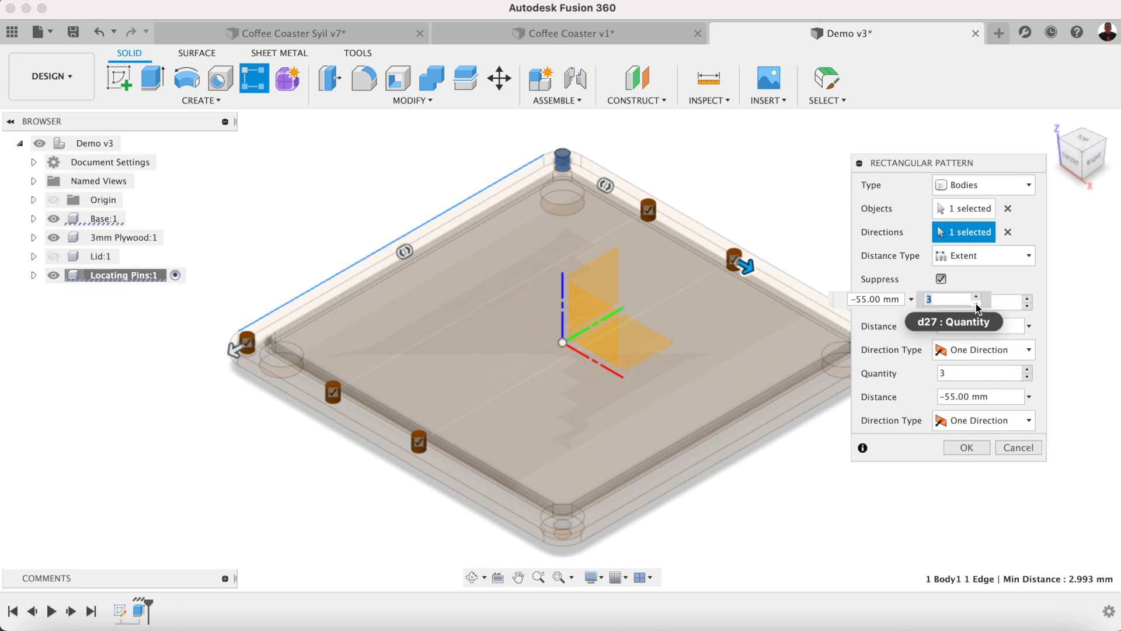
click(976, 304)
double_click(865, 299)
text(101)
key(Return)
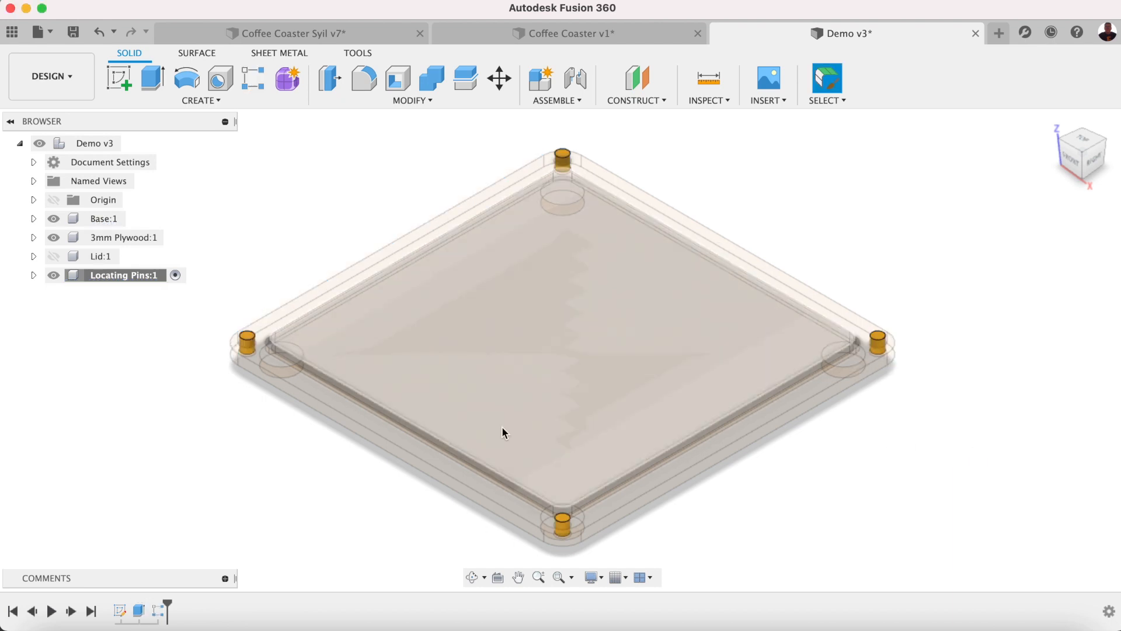
With the Lid shown and the top-level component active, create a rigid group of Base, 3mm Plywood and Lid.
click(53, 256)
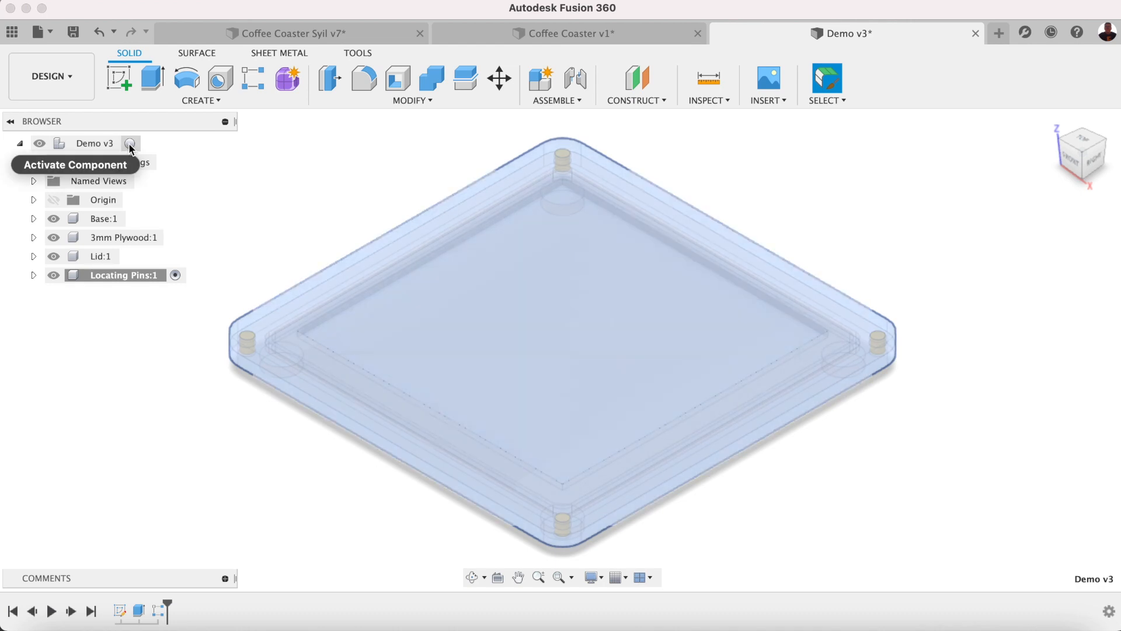
click(129, 143)
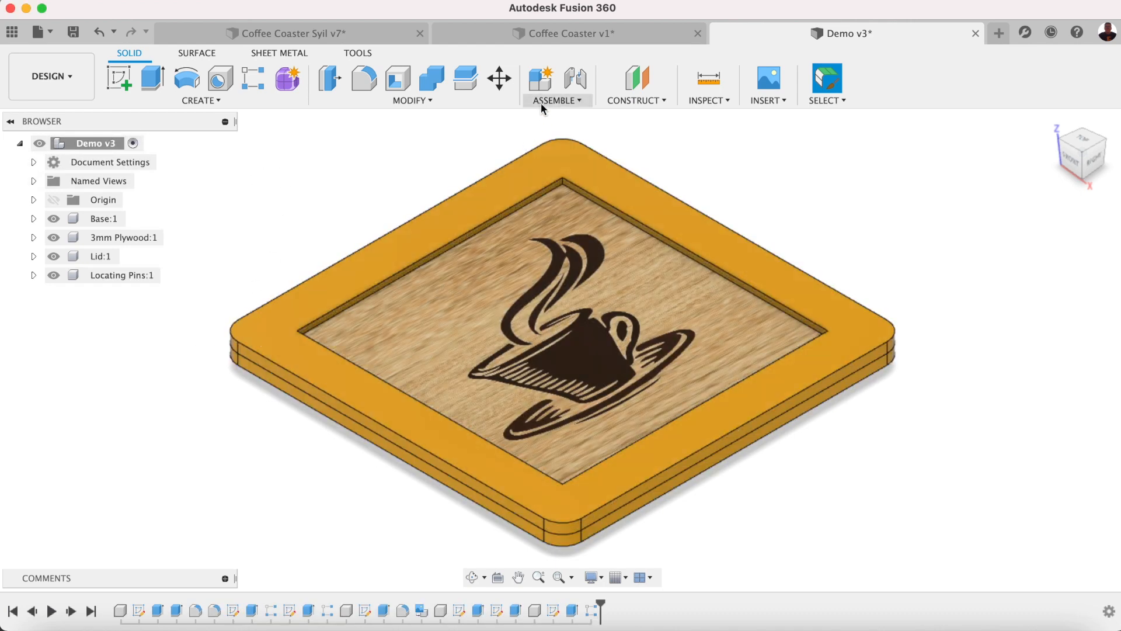
click(542, 103)
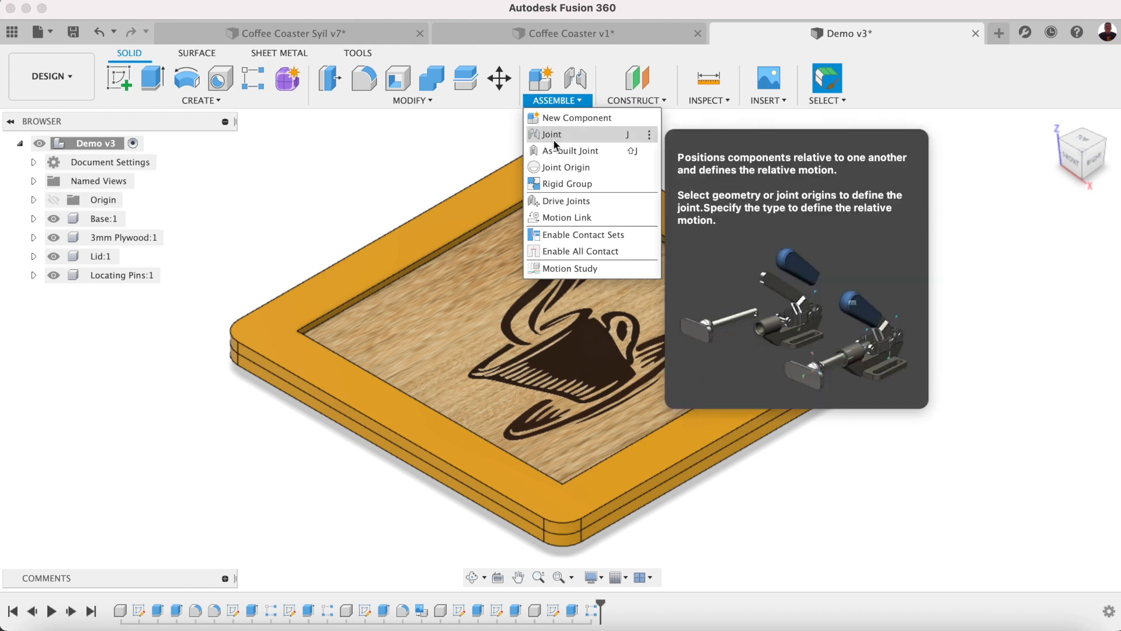
click(564, 183)
click(104, 219)
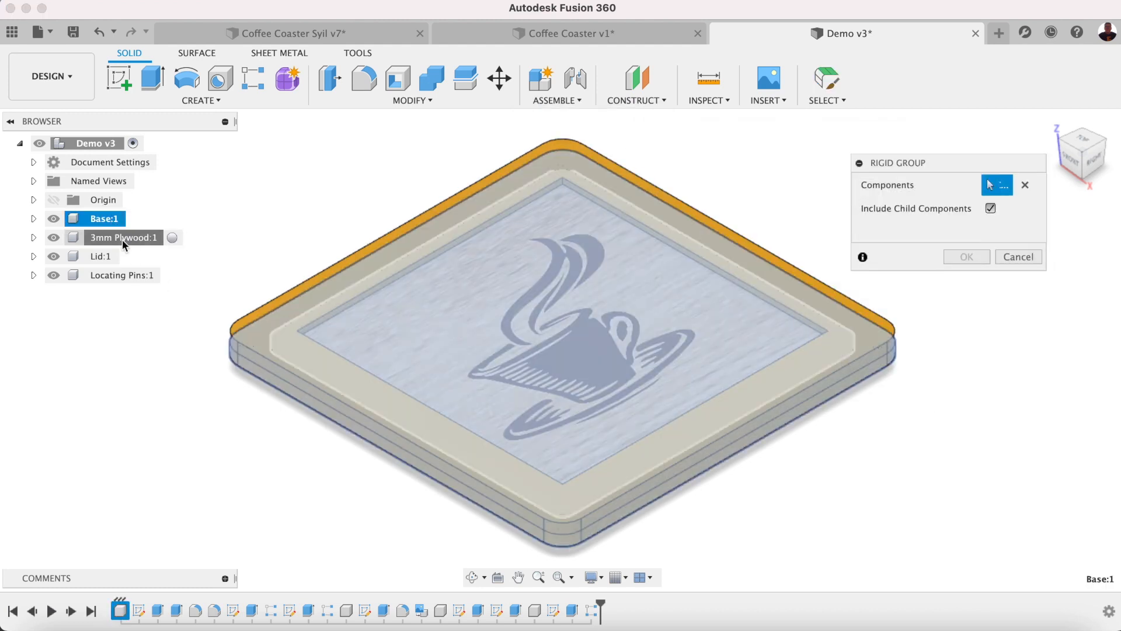
click(121, 238)
click(101, 257)
click(966, 256)
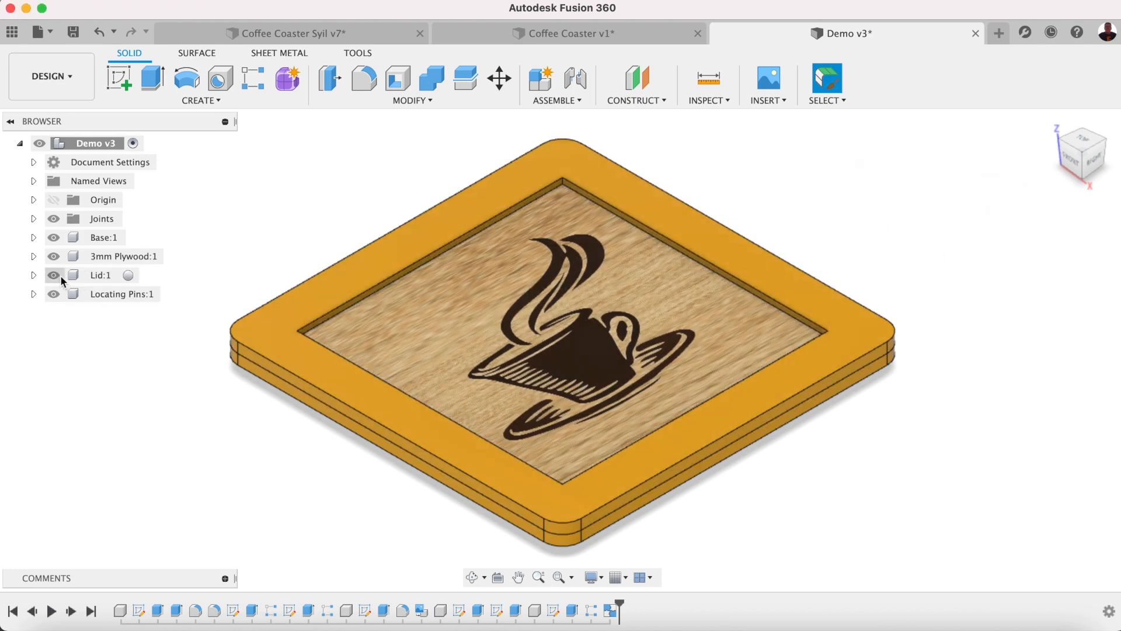
Start a joint with the Lid and Locating Pins hidden, placing its first origin at the bottom centre of the base's front-left pin hole.
click(54, 274)
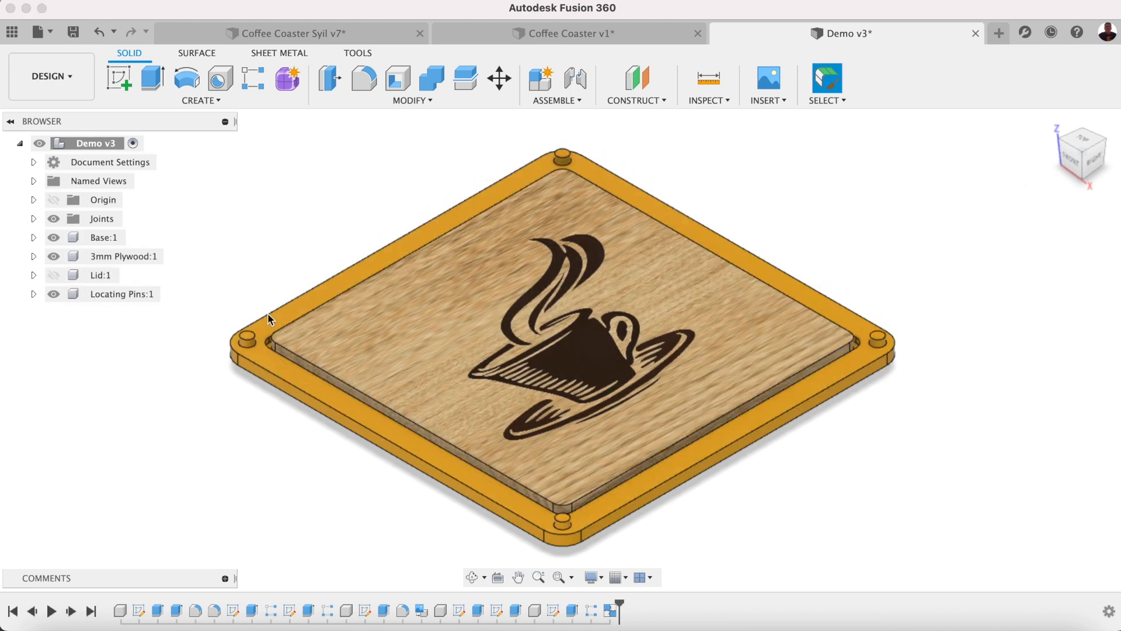
click(569, 85)
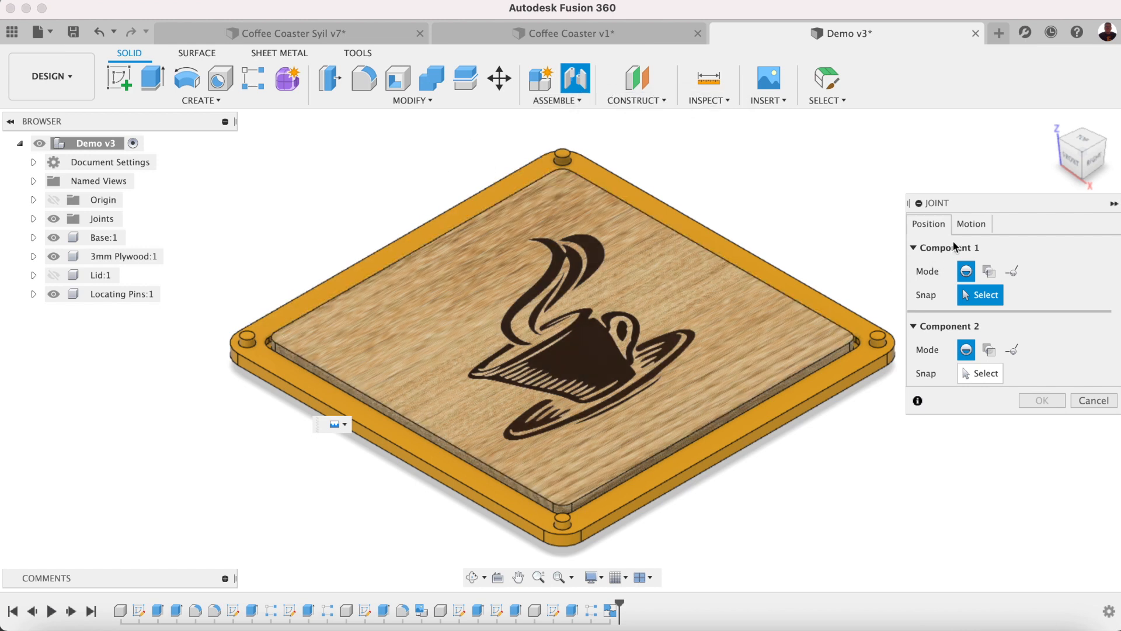
click(971, 225)
click(929, 223)
click(53, 295)
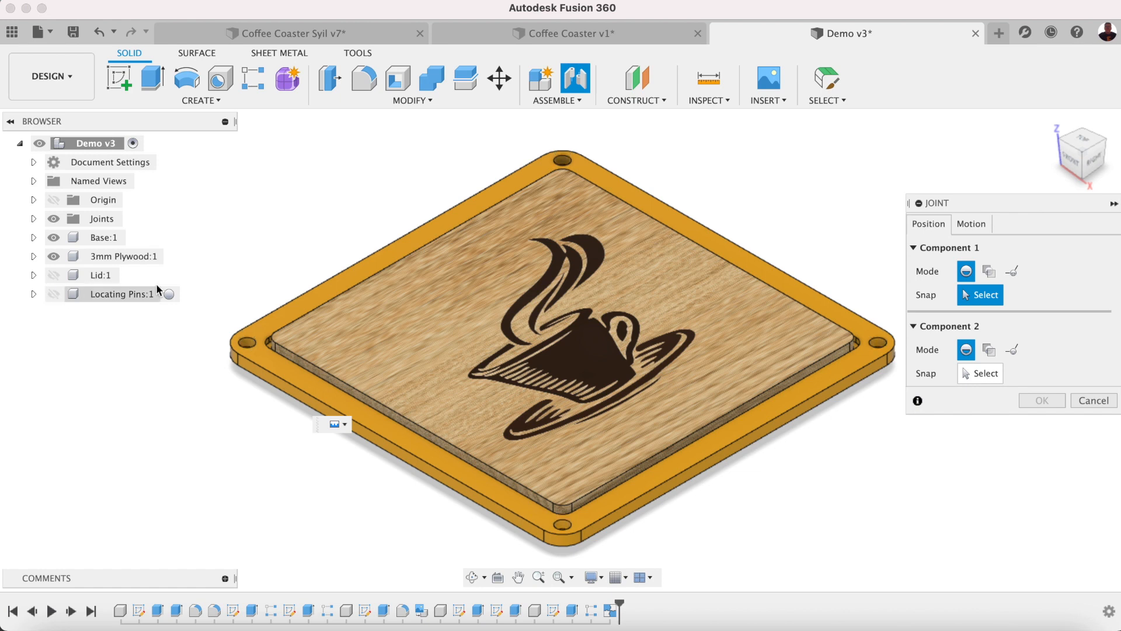
drag(1089, 143, 1085, 154)
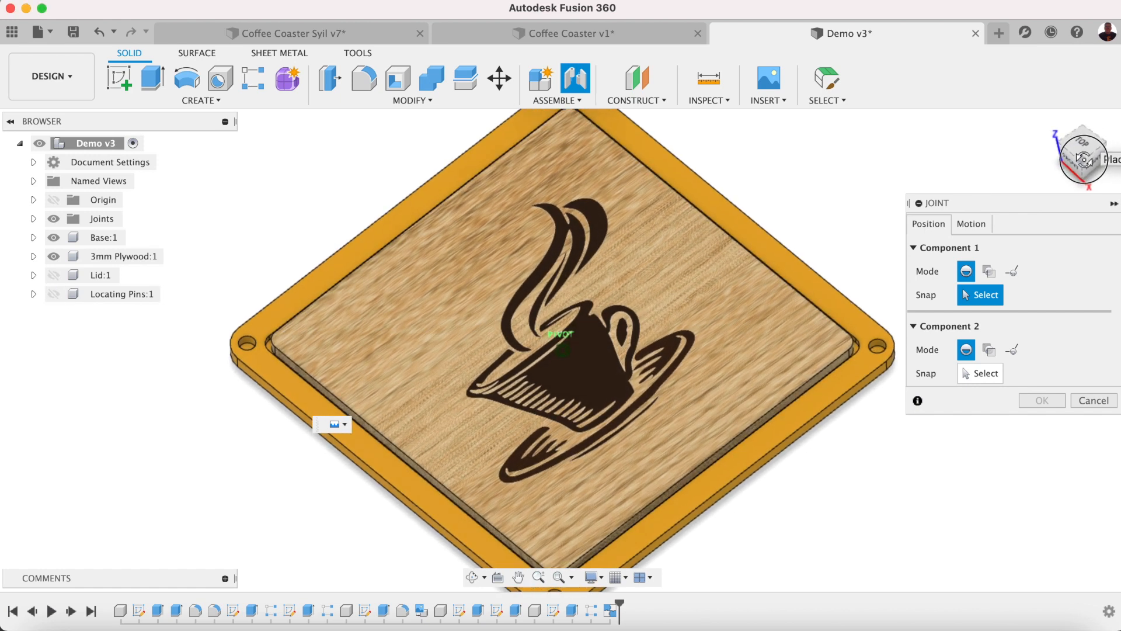
scroll(241, 340, up, 8)
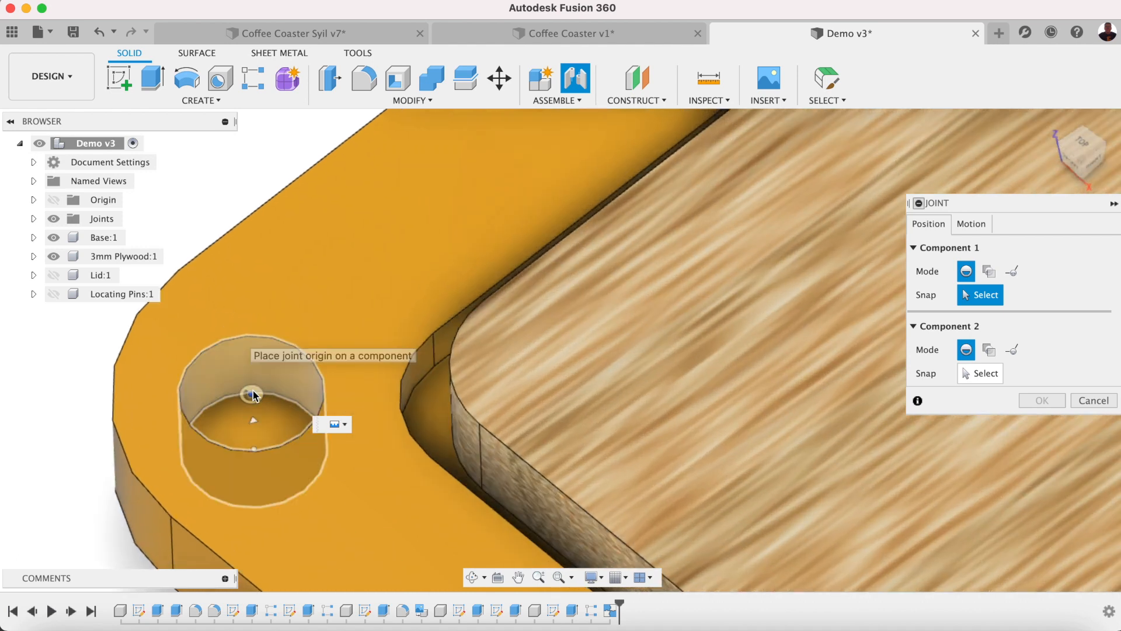
click(255, 429)
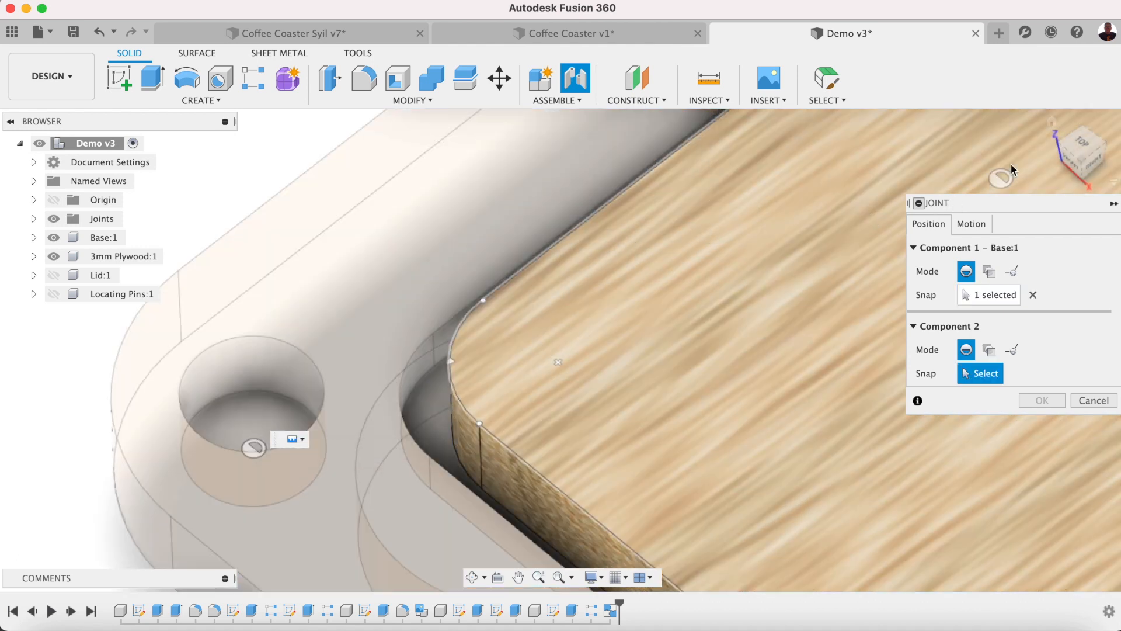
Show the Lid and Locating Pins and hide the Base to expose the underside for the joint's second selection.
scroll(1037, 140, down, 5)
scroll(1034, 142, down, 3)
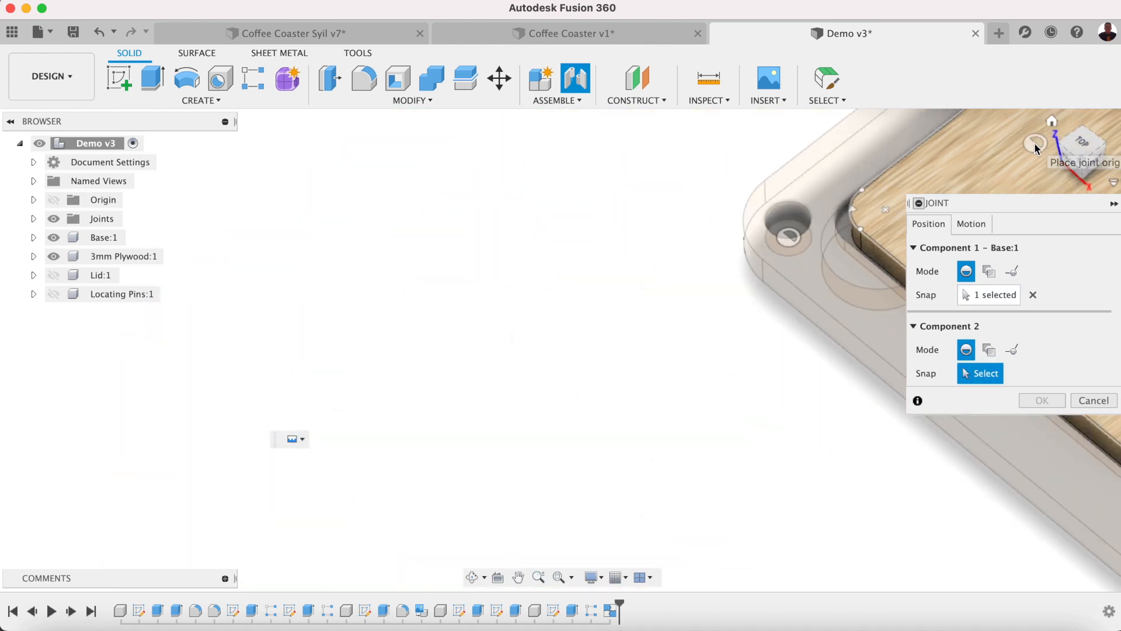
click(1055, 123)
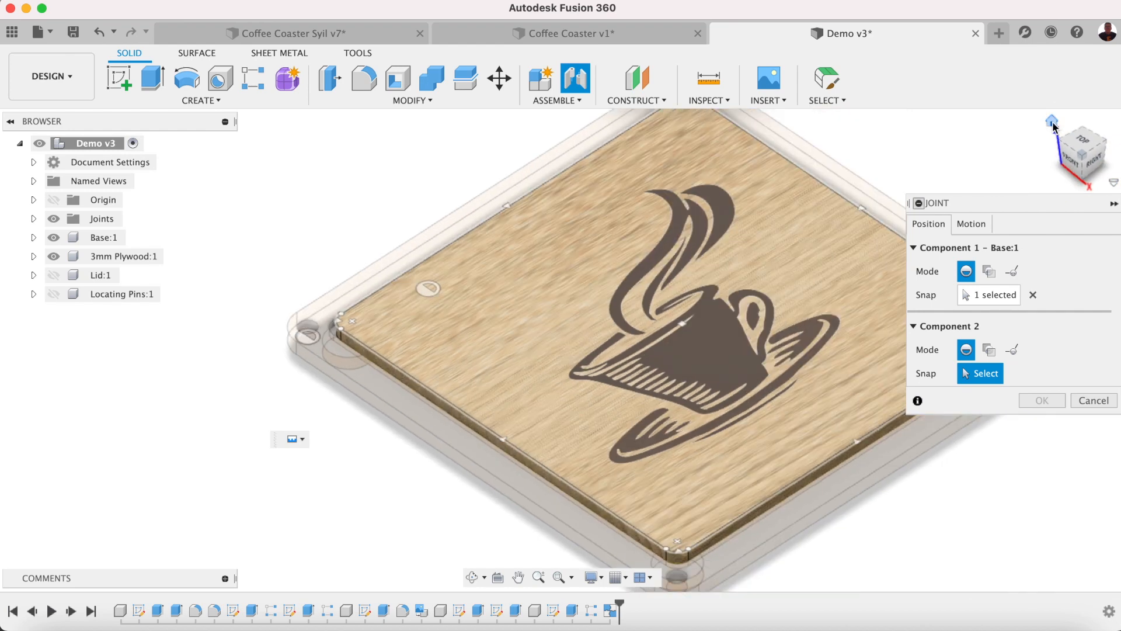
click(60, 274)
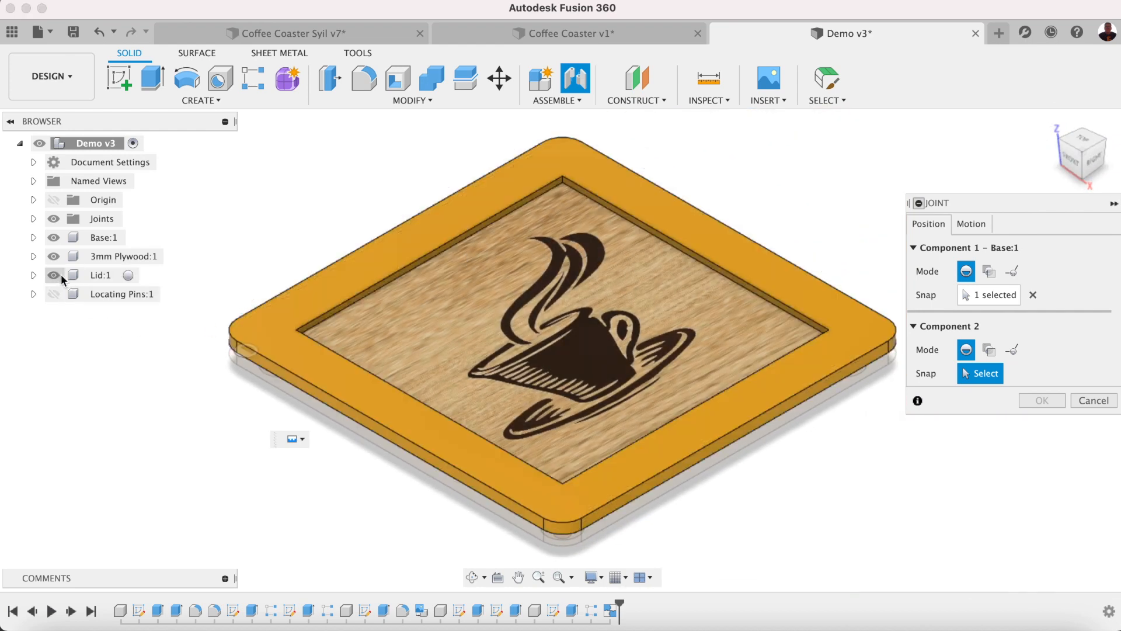
click(54, 238)
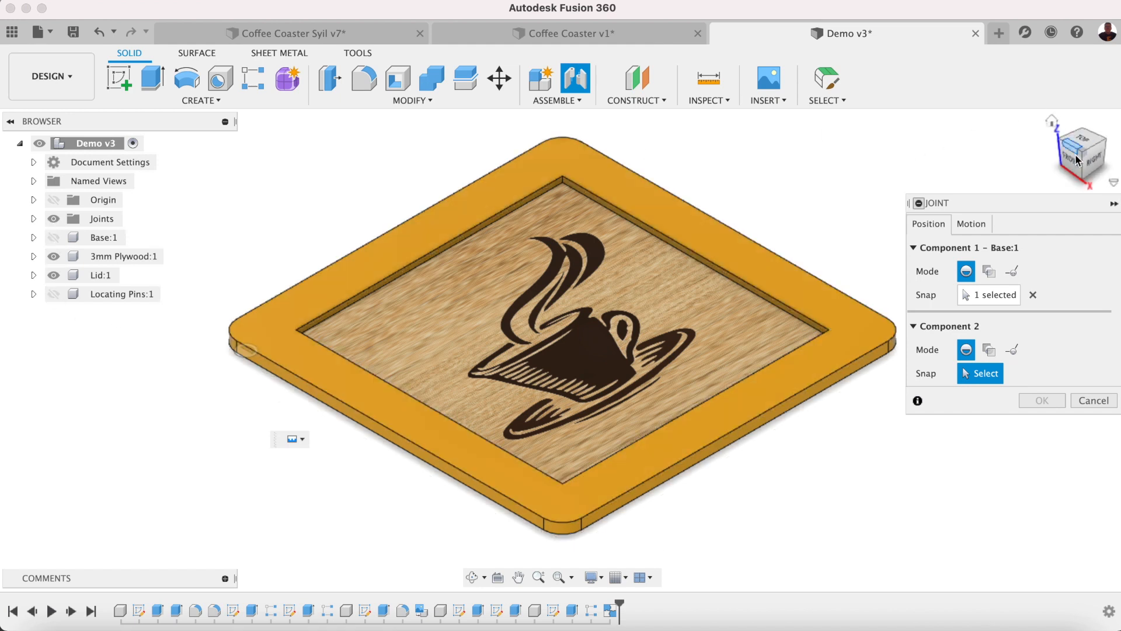
click(1063, 116)
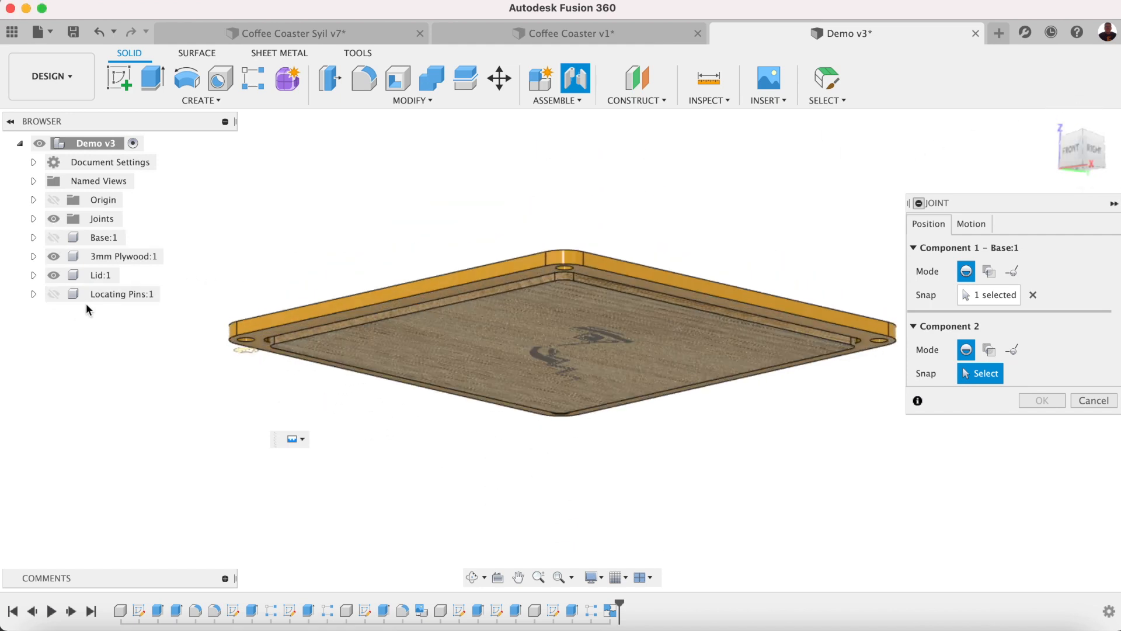
click(53, 294)
Place the joint's second origin at the centre of the front-left pin's bottom face and create the joint.
drag(1063, 154, 1048, 111)
scroll(222, 349, up, 4)
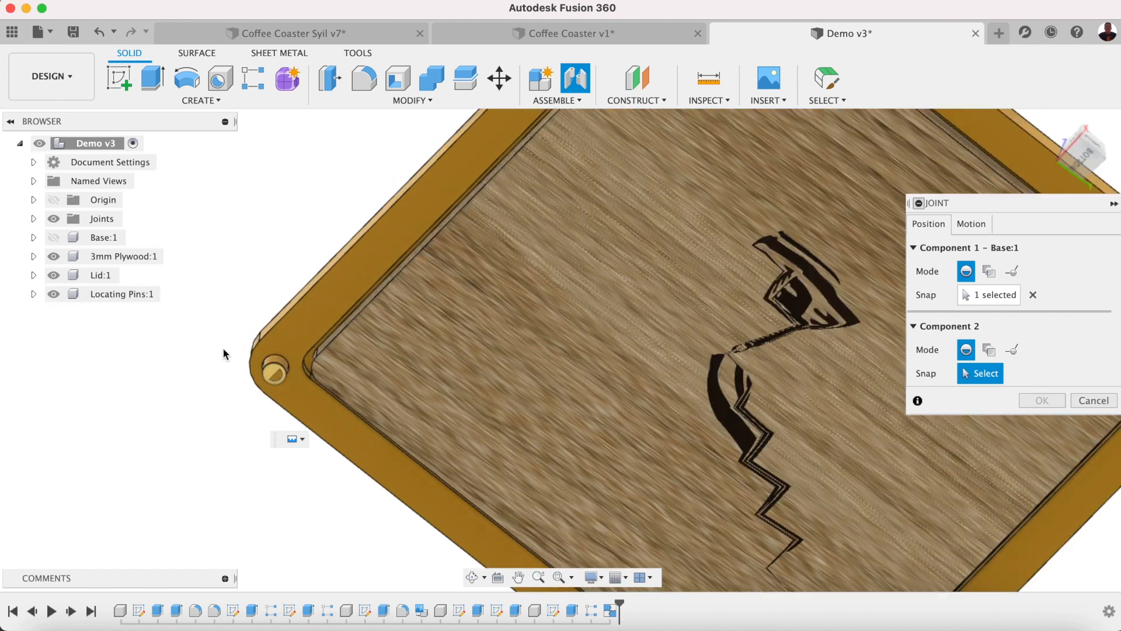
scroll(224, 349, up, 5)
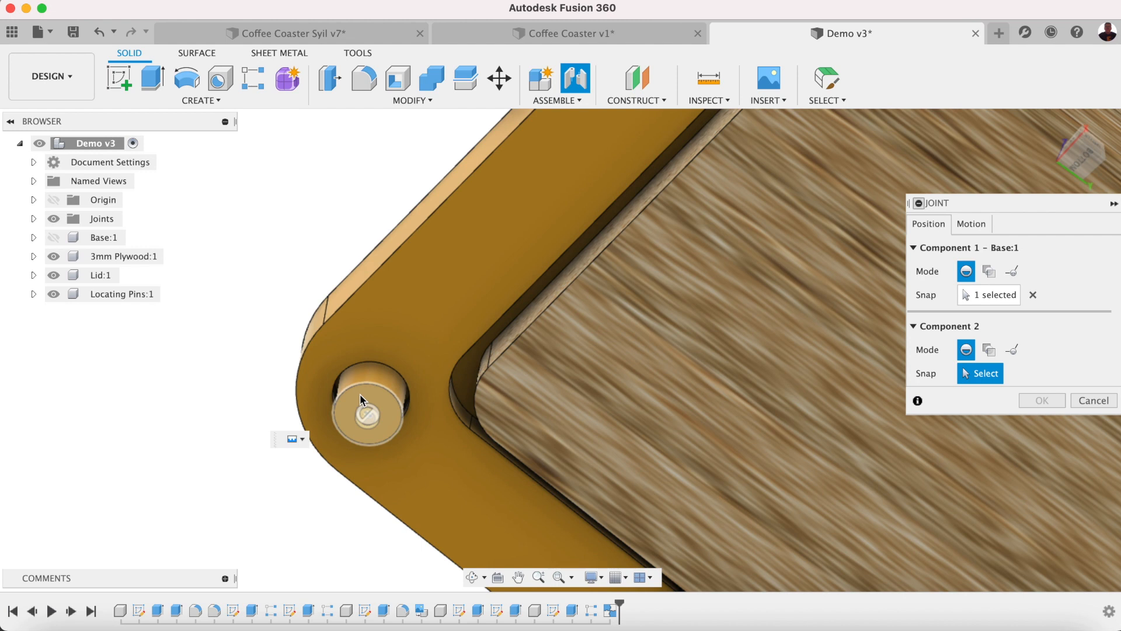
scroll(359, 394, up, 4)
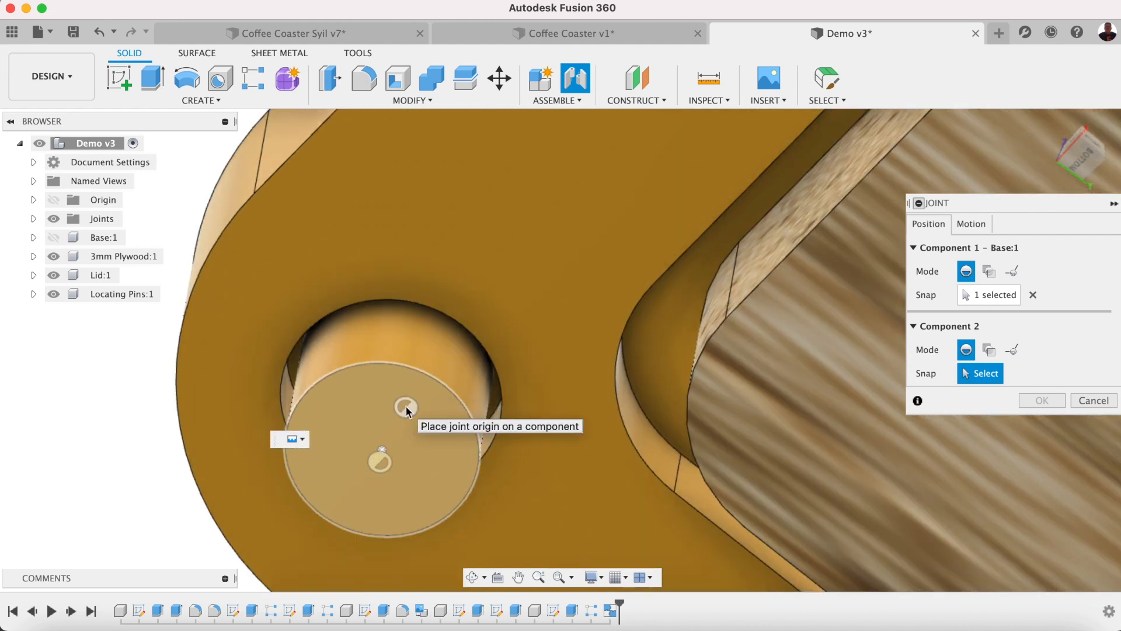
click(389, 421)
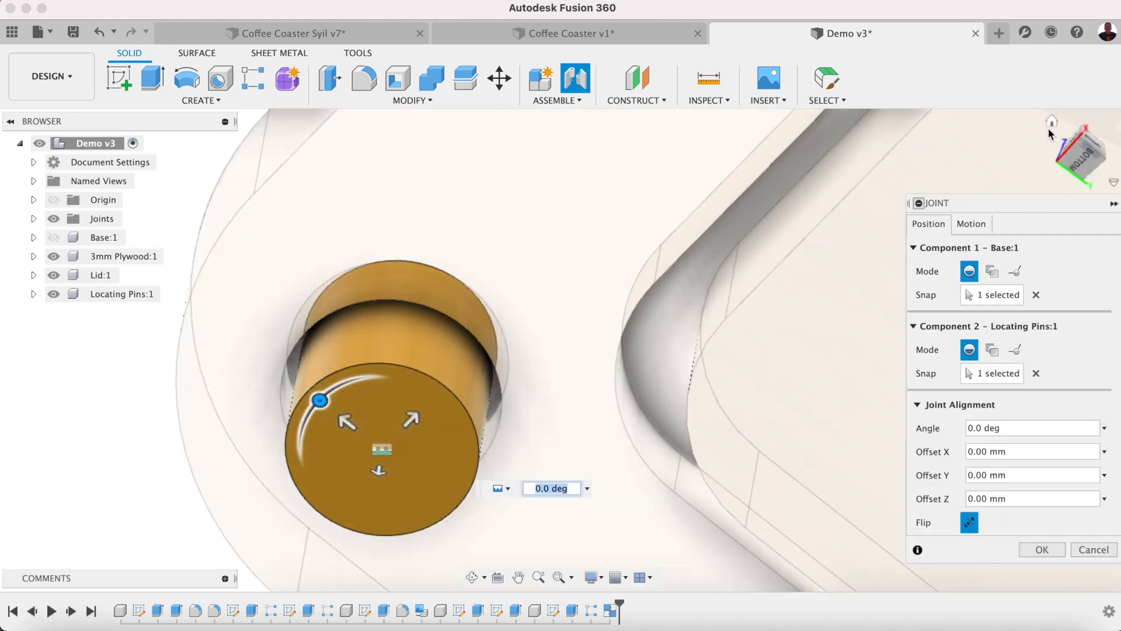
click(1051, 124)
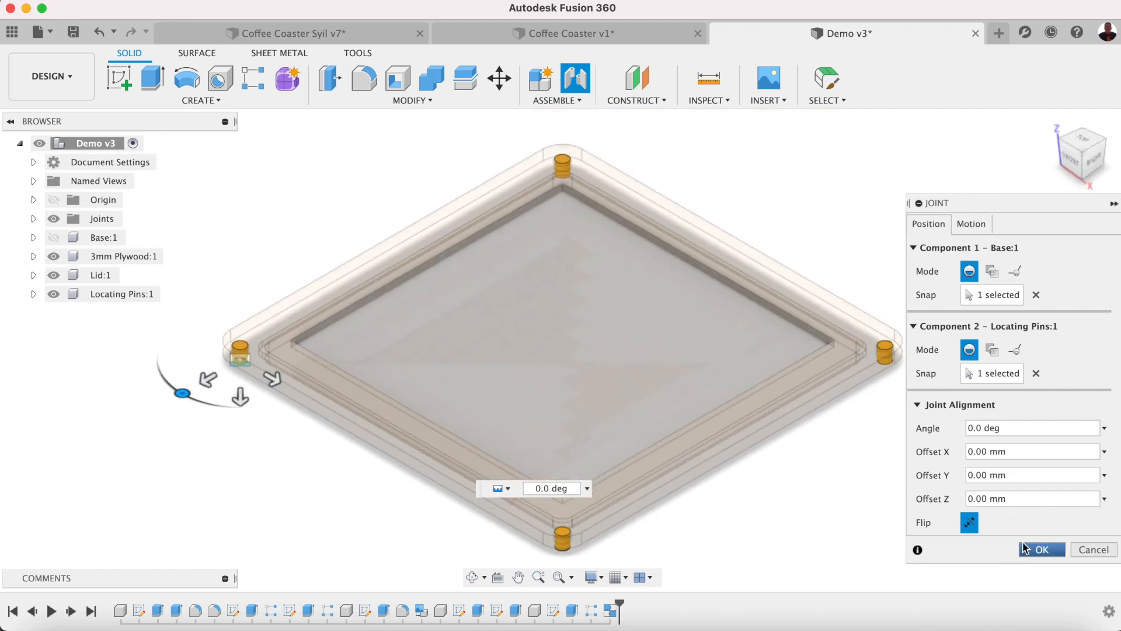
click(1042, 550)
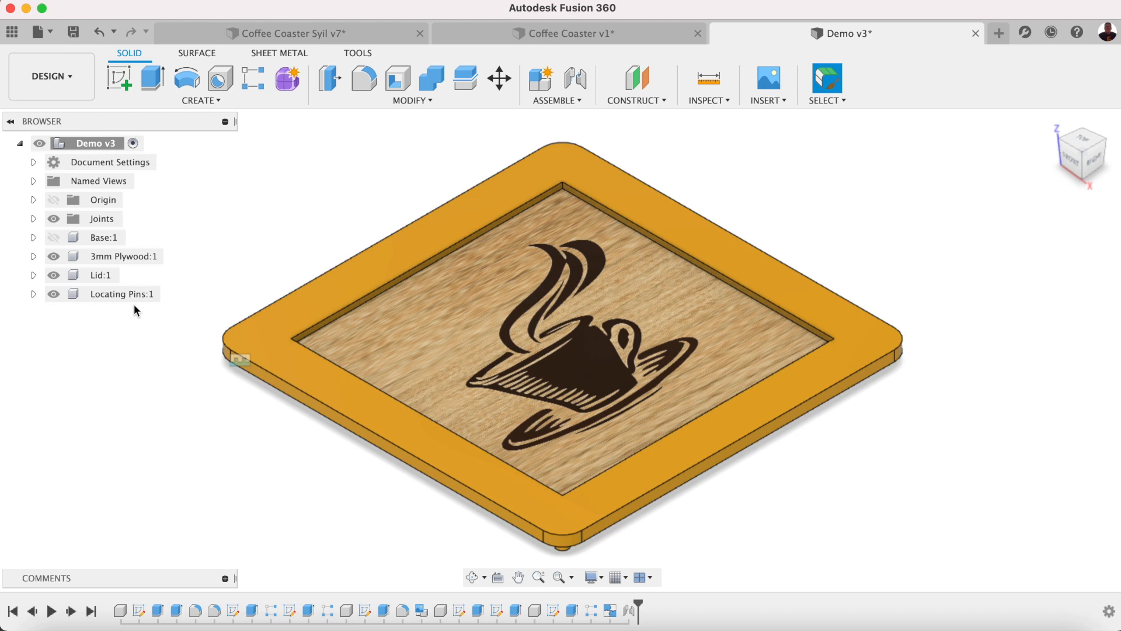
Show the Base component again and save the design.
click(54, 237)
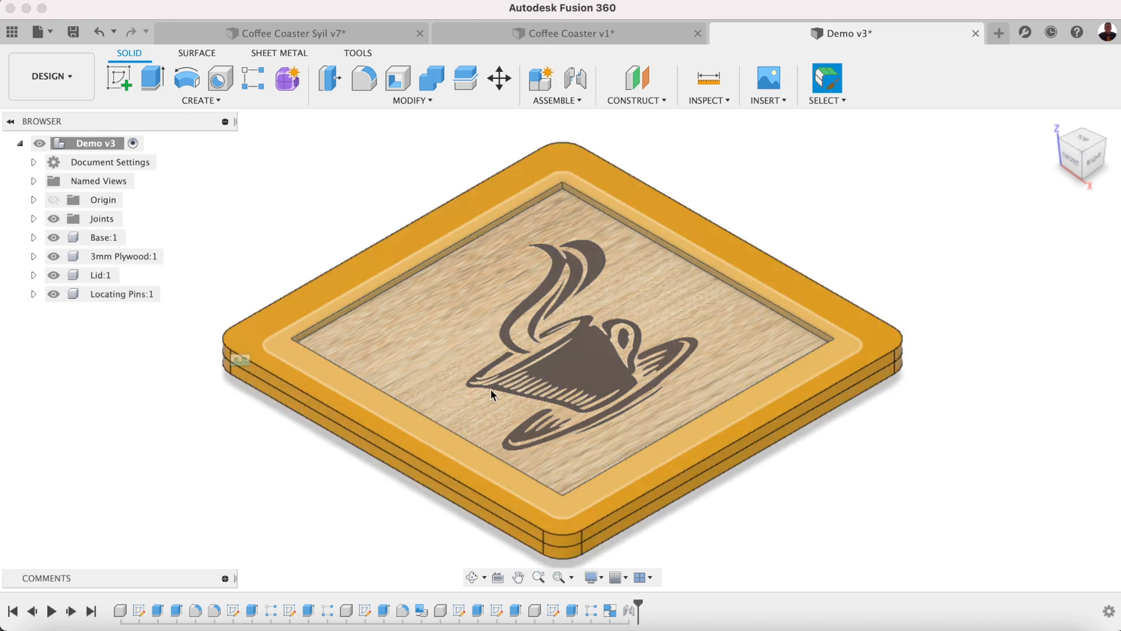
click(73, 32)
click(565, 344)
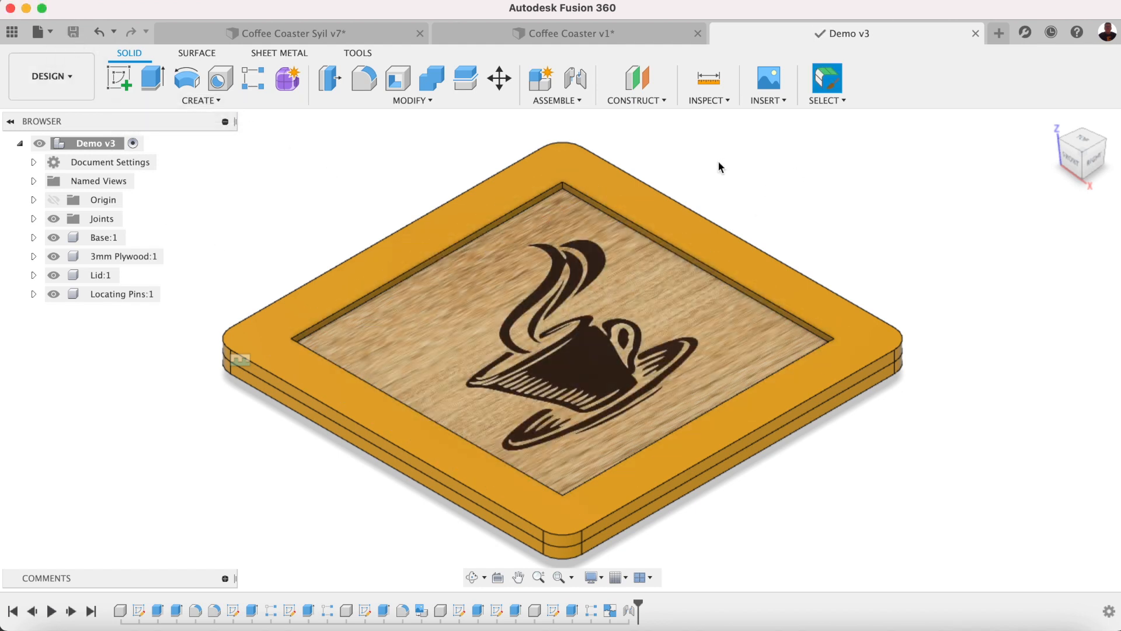
Start a section analysis on the XZ plane at a Y distance of -50 mm and examine the right-hand pin's fit from the front.
click(703, 101)
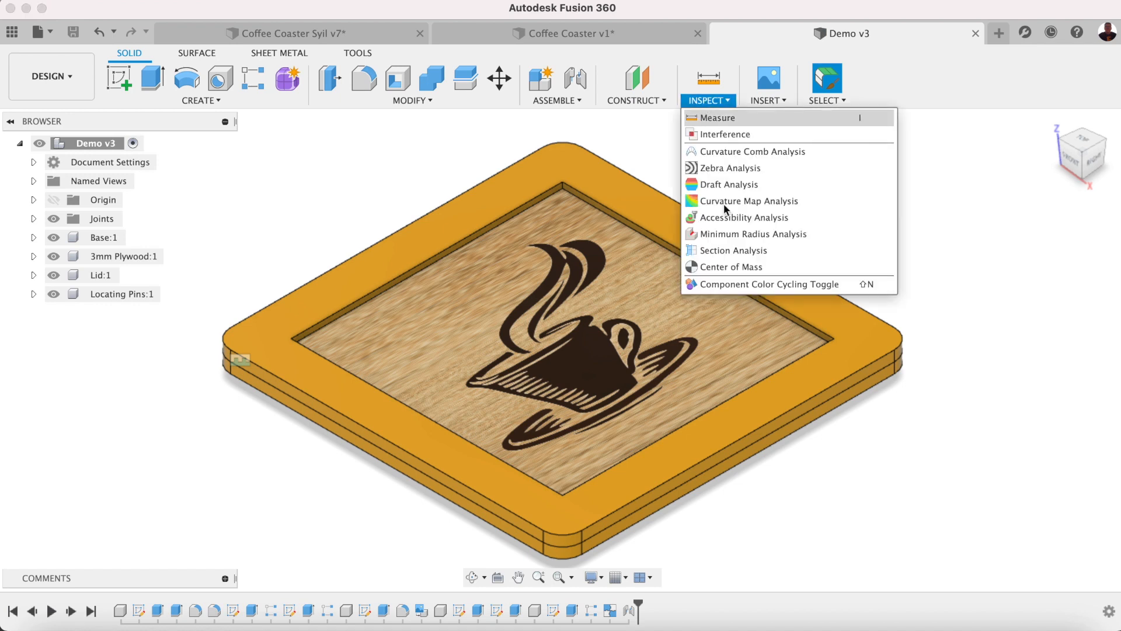
click(724, 246)
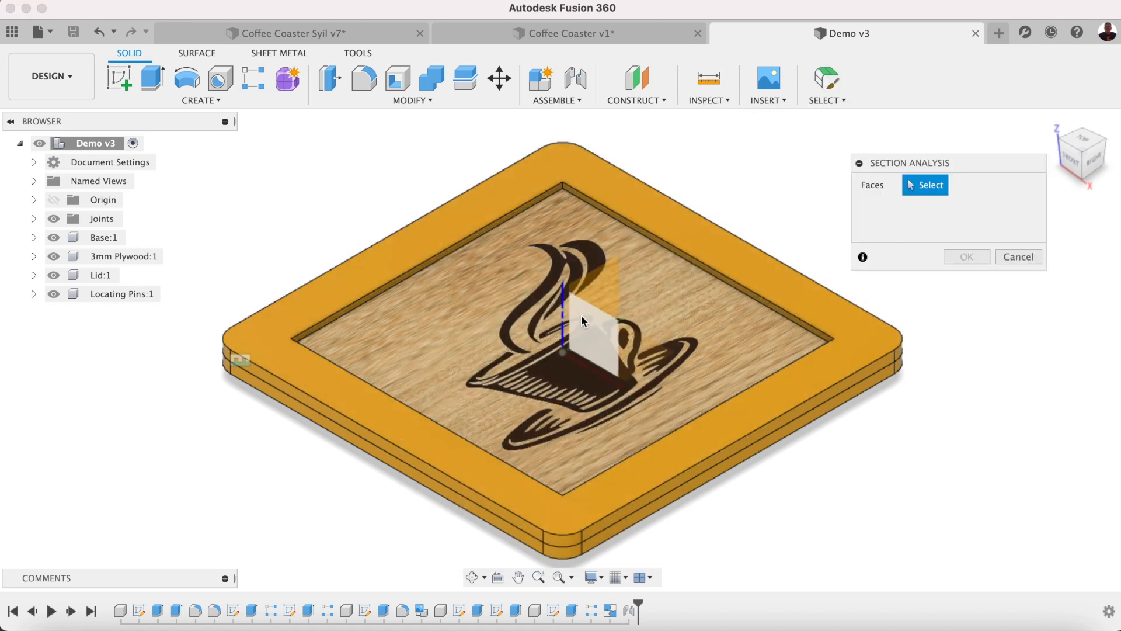
click(580, 315)
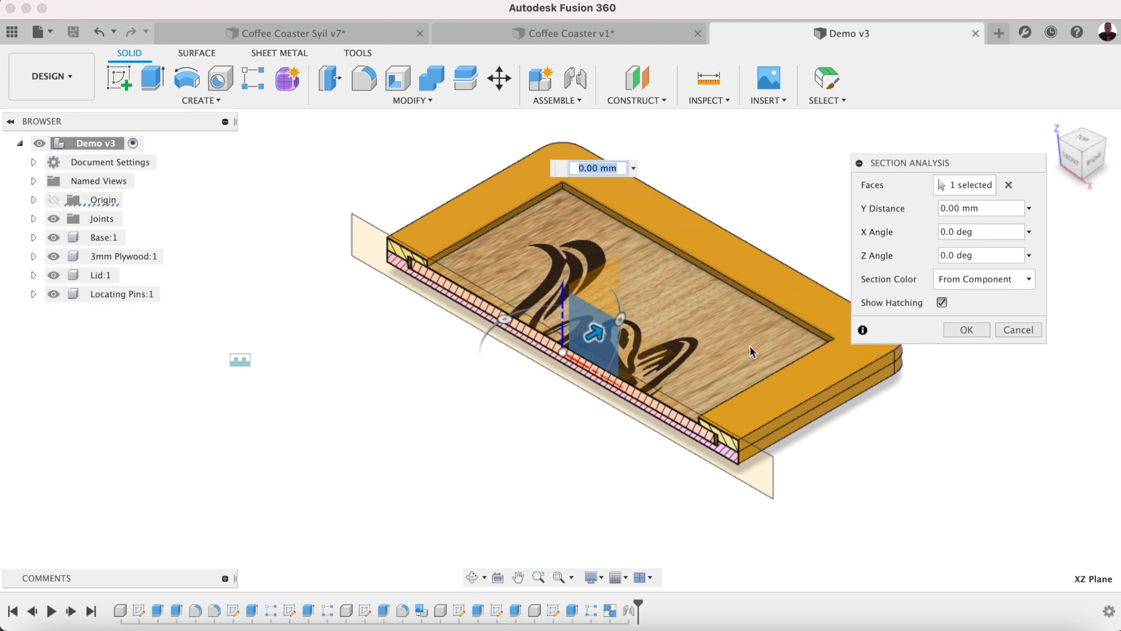
drag(597, 342, 438, 446)
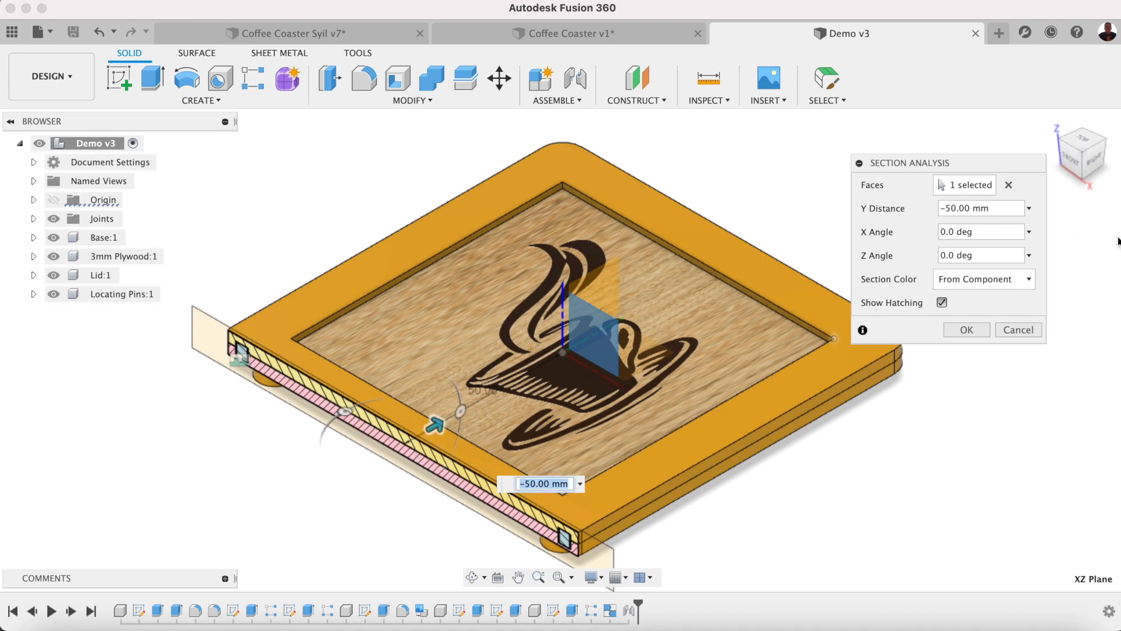
click(1073, 162)
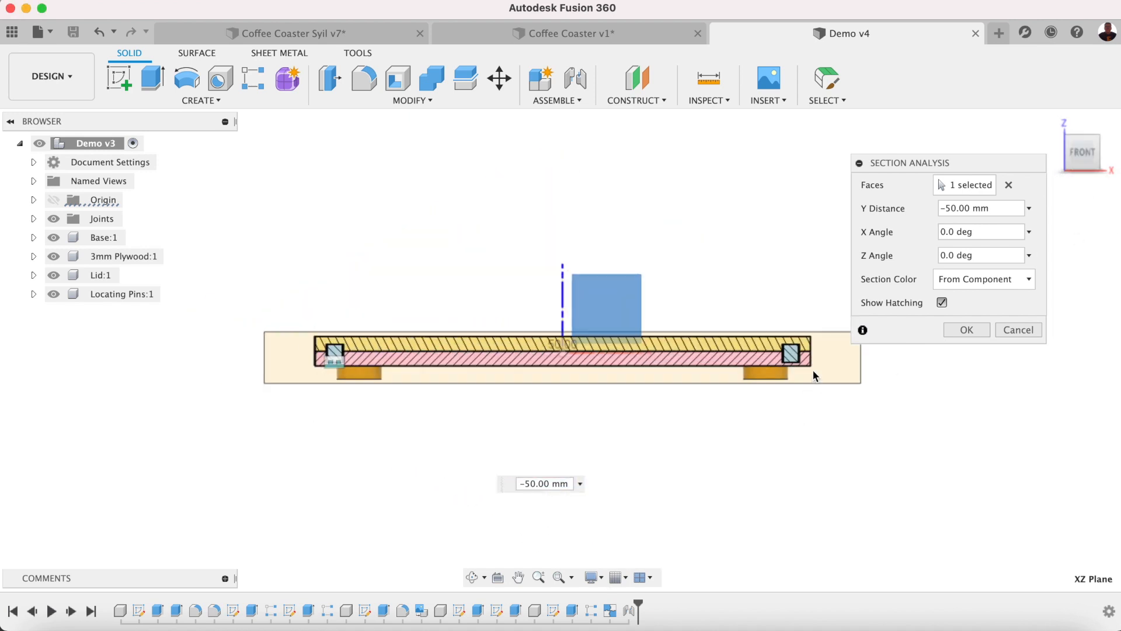
scroll(799, 352, up, 10)
scroll(799, 351, up, 3)
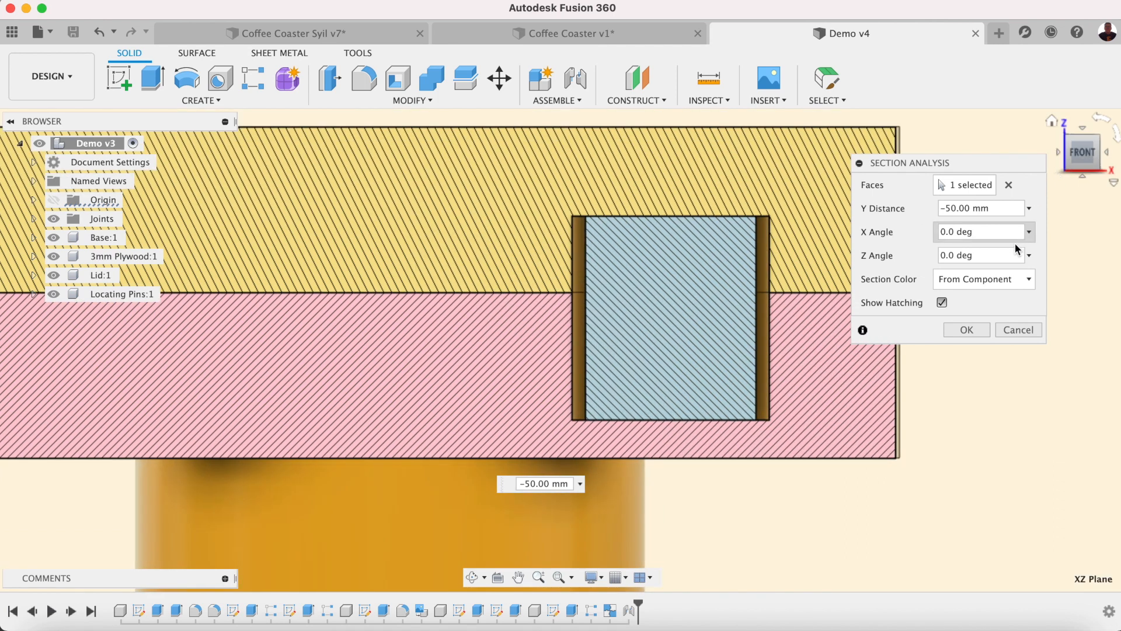
Move the section plane to a Y distance of -25 mm and examine the plywood's fit between base and lid from the front.
click(1053, 123)
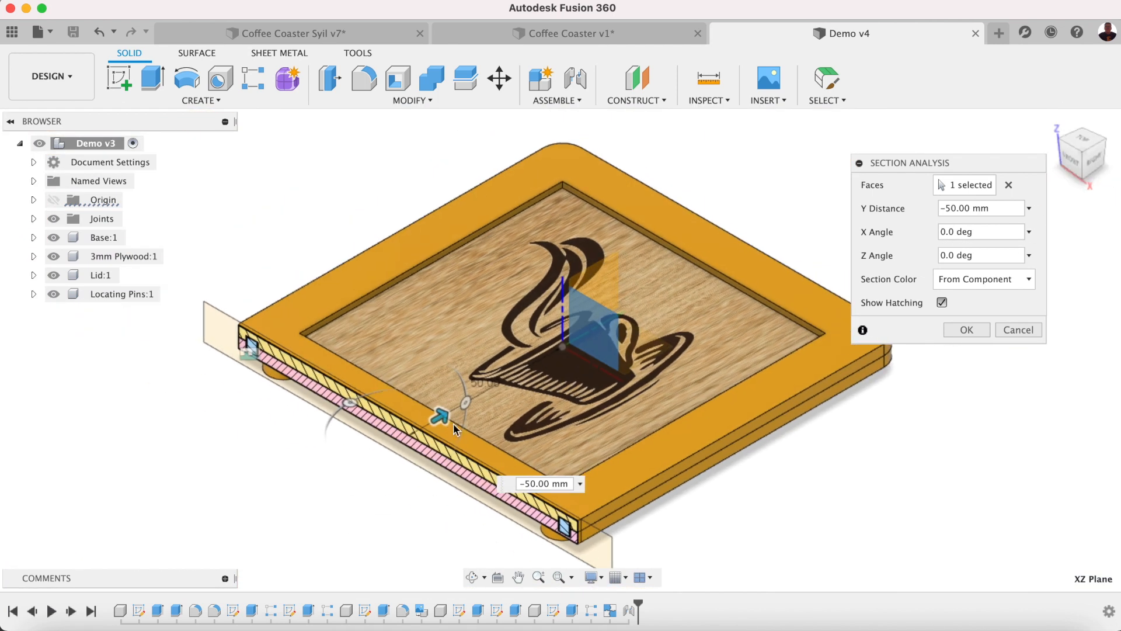
drag(445, 417, 516, 372)
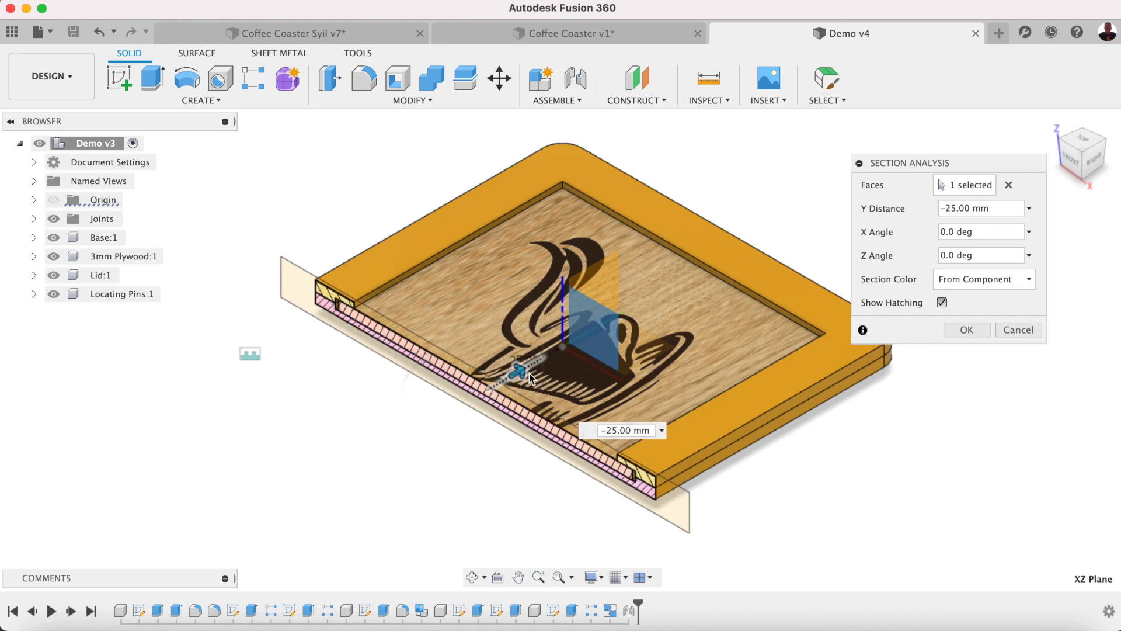
click(1075, 164)
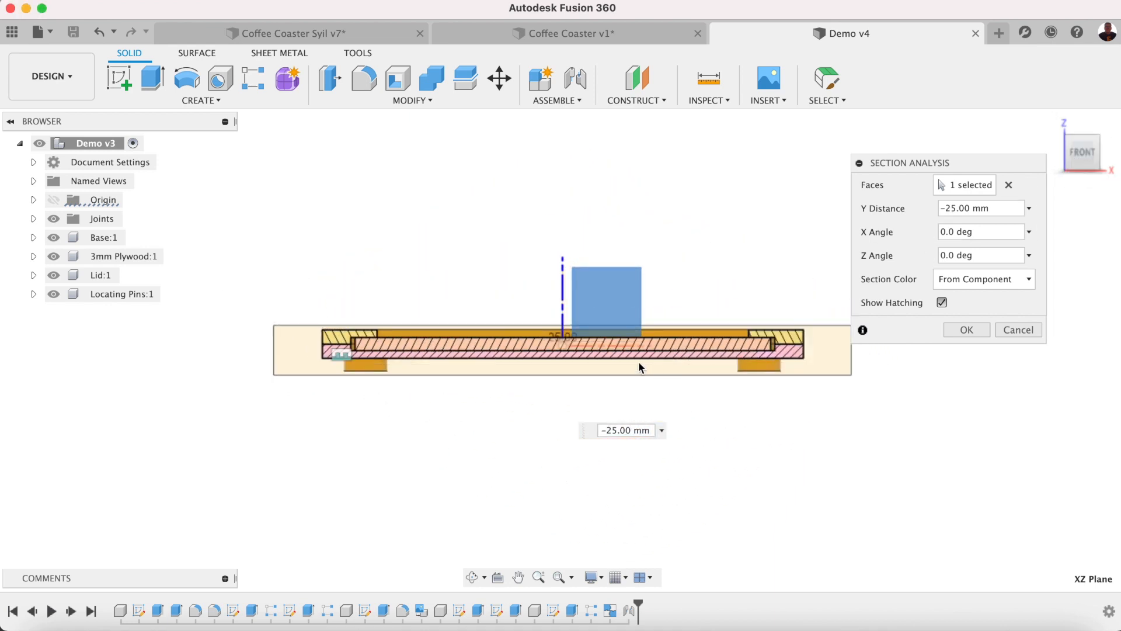
scroll(876, 357, down, 3)
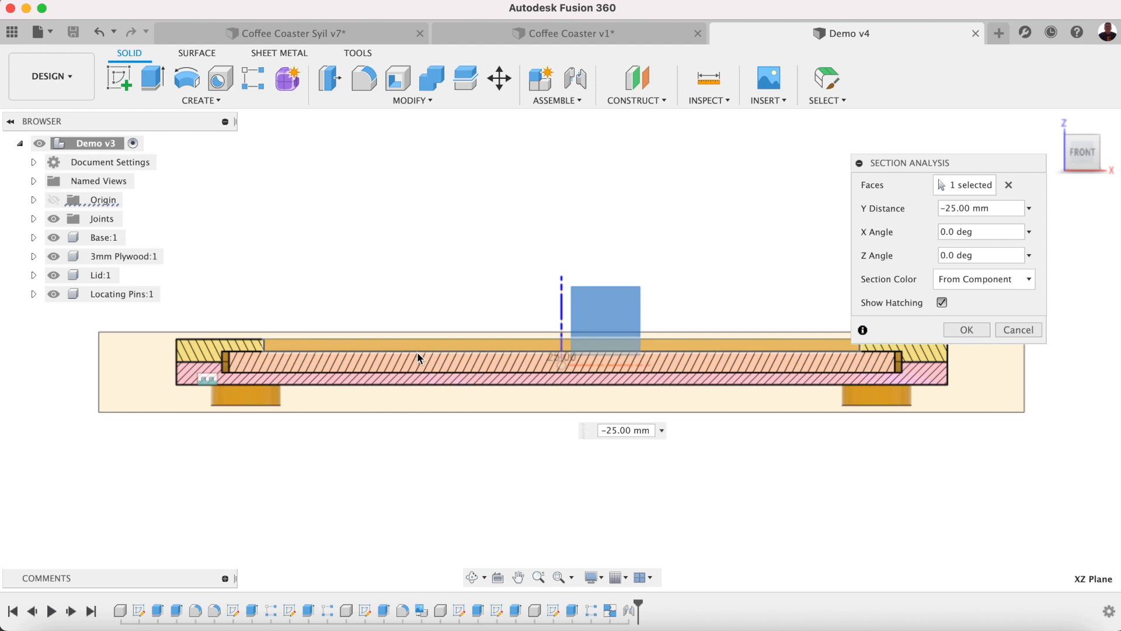
scroll(233, 337, up, 3)
scroll(232, 337, up, 3)
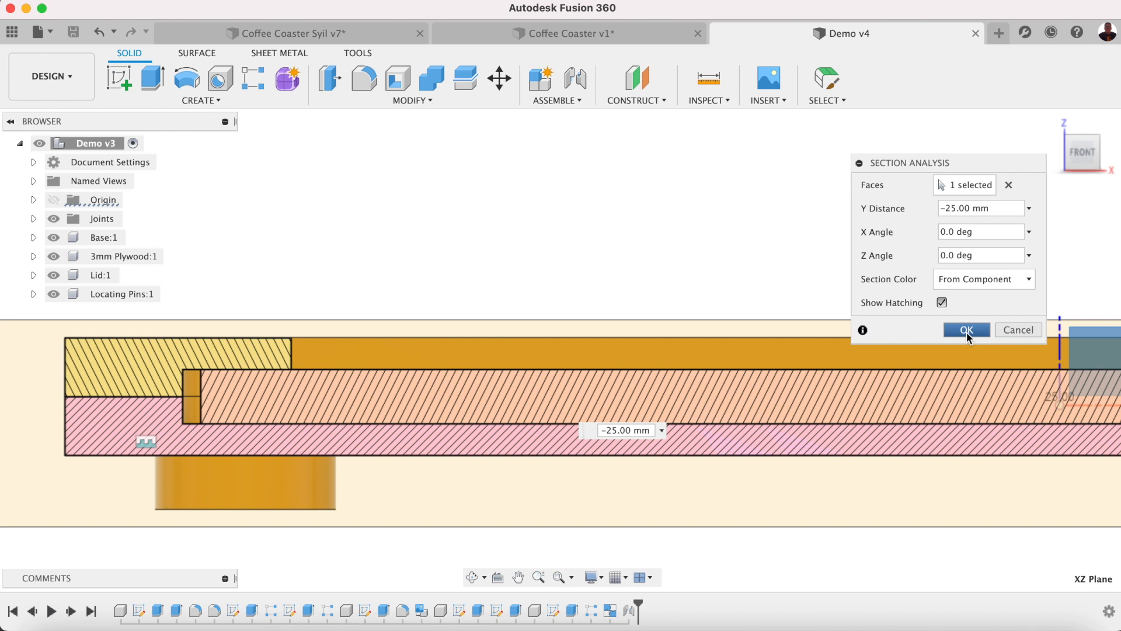
Set the section plane's Y distance to 0 mm and create the section analysis through the coaster's middle.
click(1053, 122)
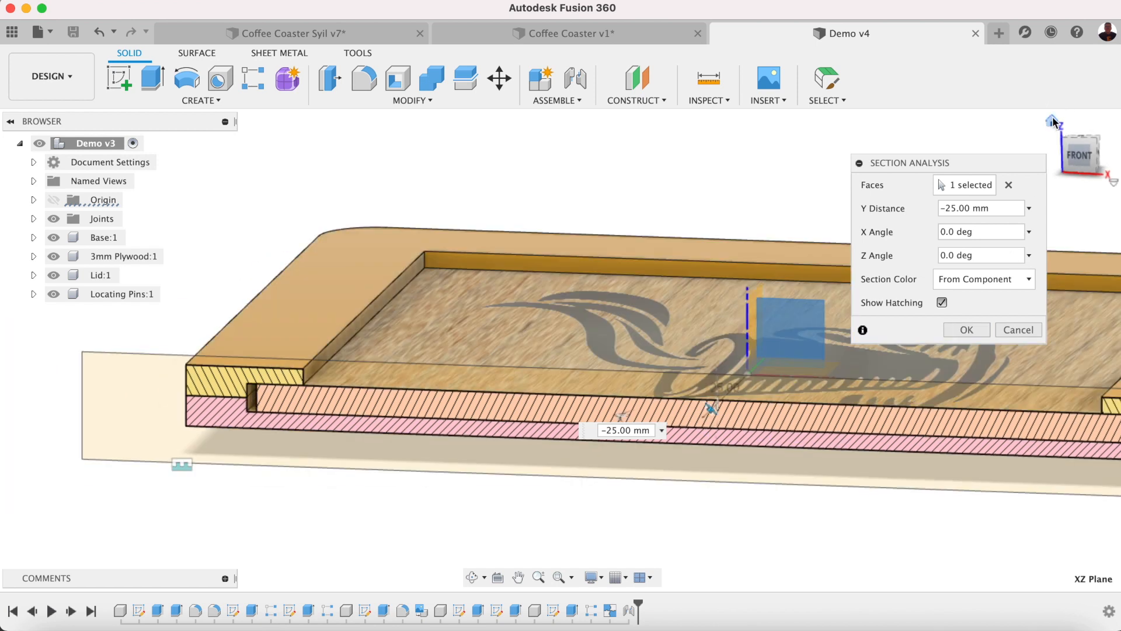
drag(519, 369, 593, 338)
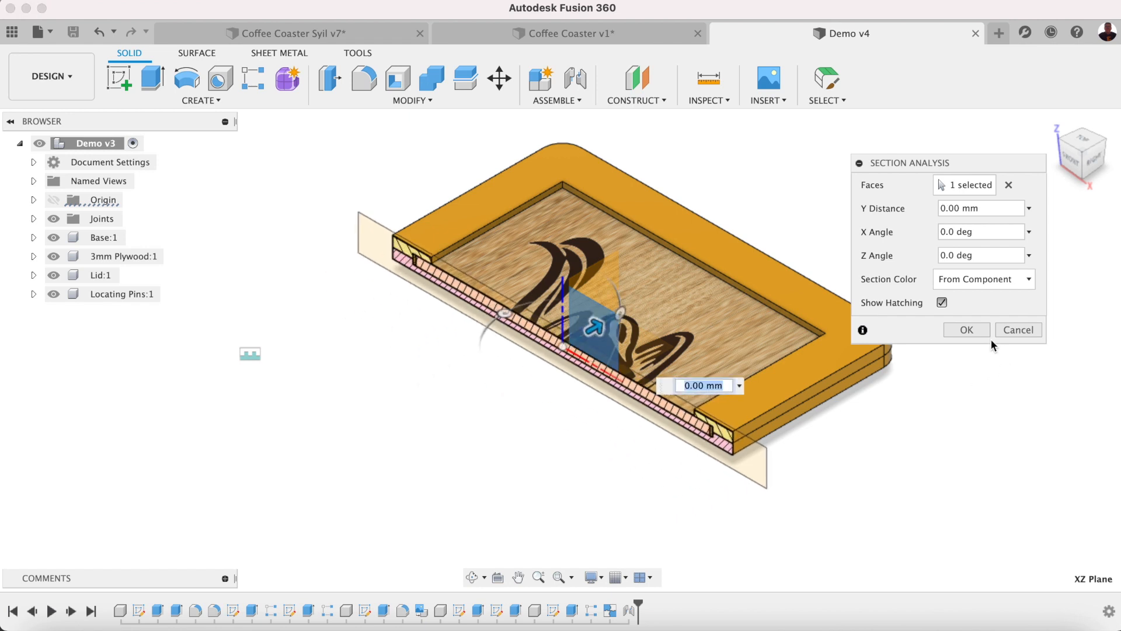
click(970, 330)
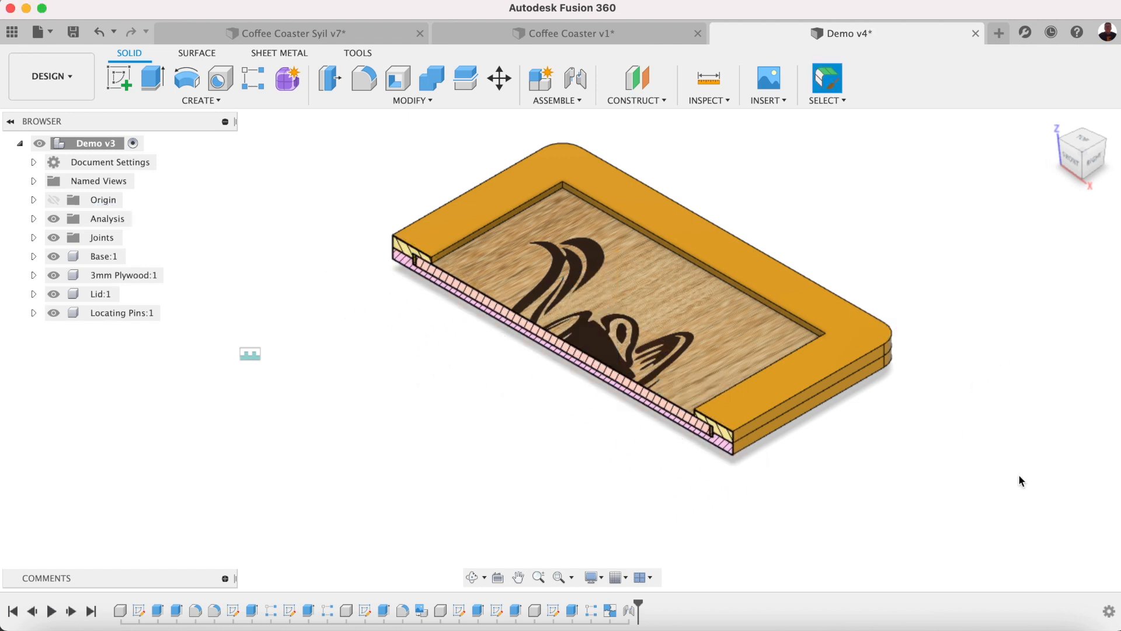
Hide the section analysis so the whole coaster is displayed, and save the design as a new version.
click(54, 219)
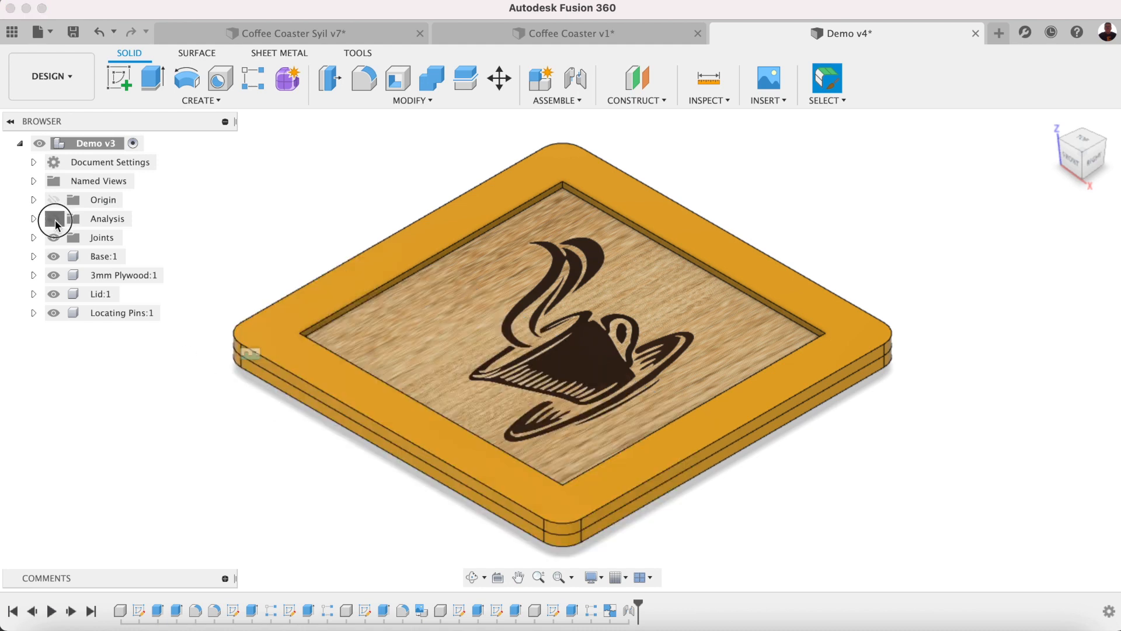
click(54, 221)
click(33, 219)
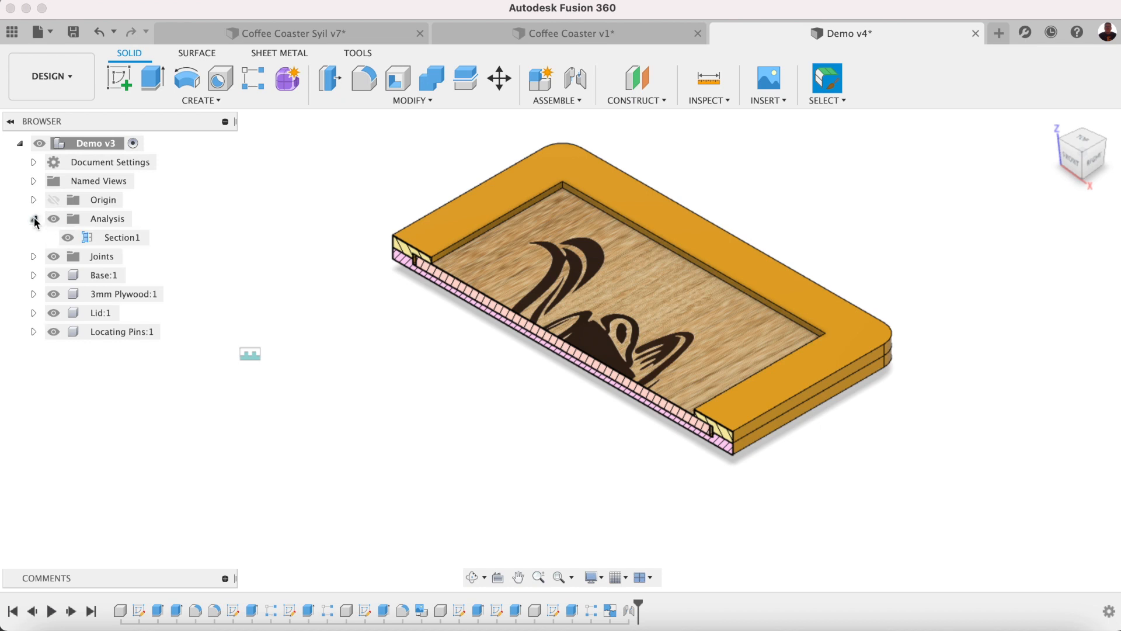
right_click(124, 237)
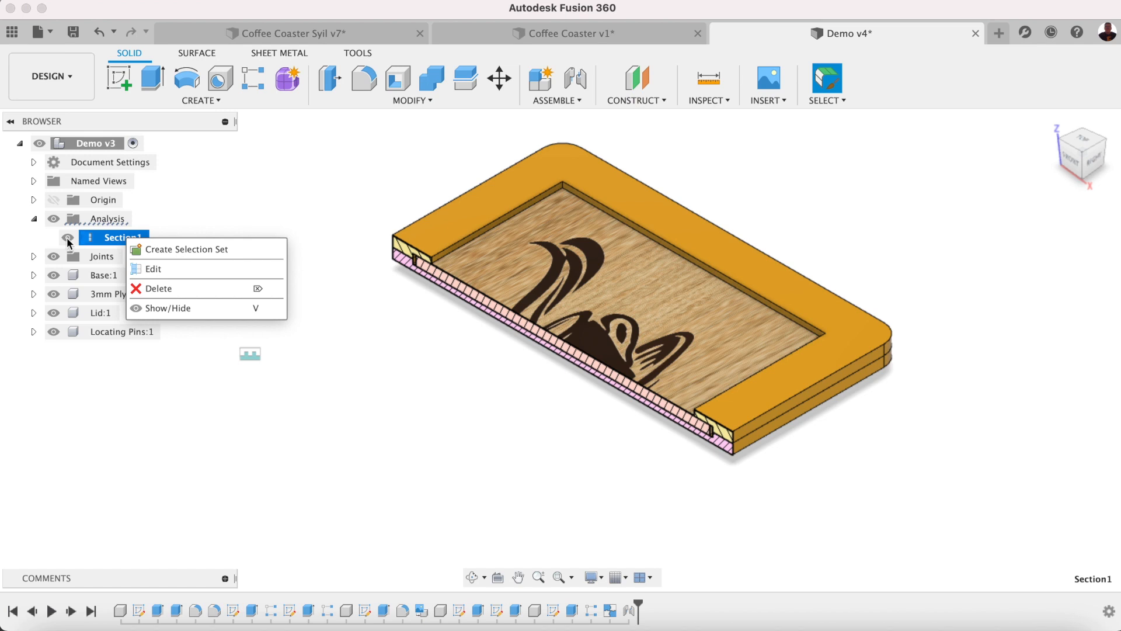
click(53, 217)
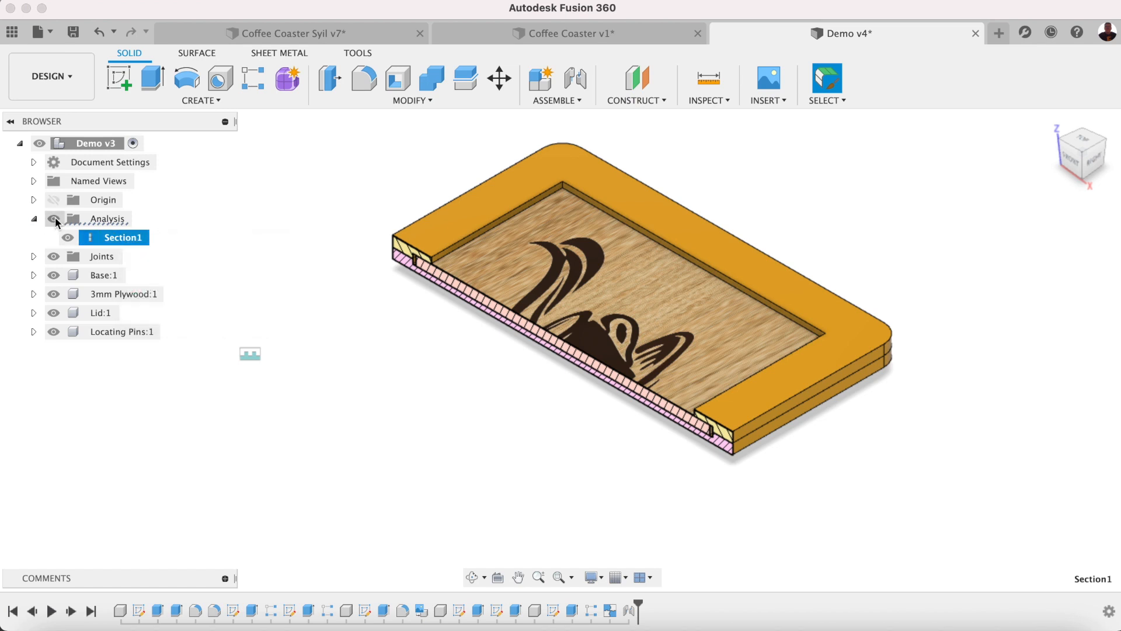
click(54, 218)
click(34, 218)
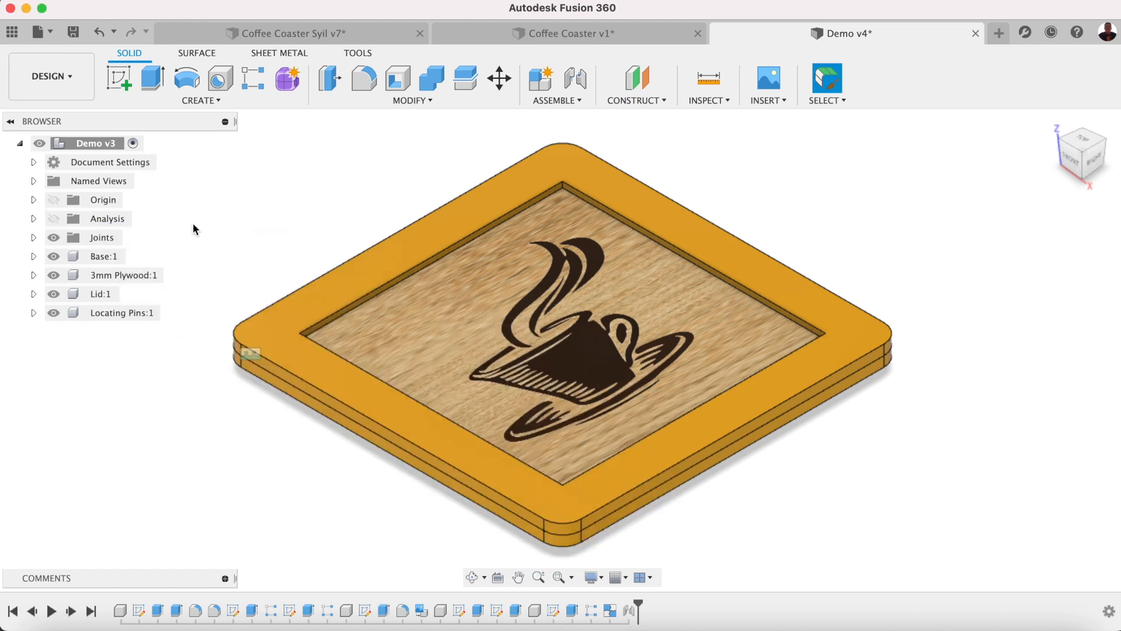
click(73, 31)
click(572, 346)
Examine the STL export settings for the Base component and close them without exporting.
right_click(101, 257)
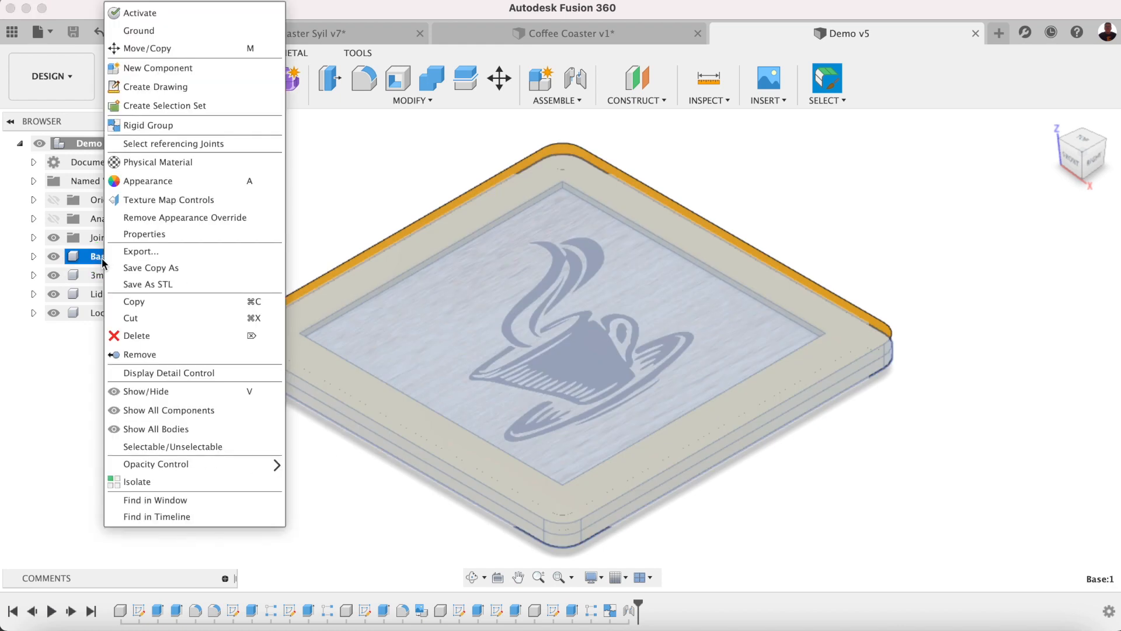
click(149, 284)
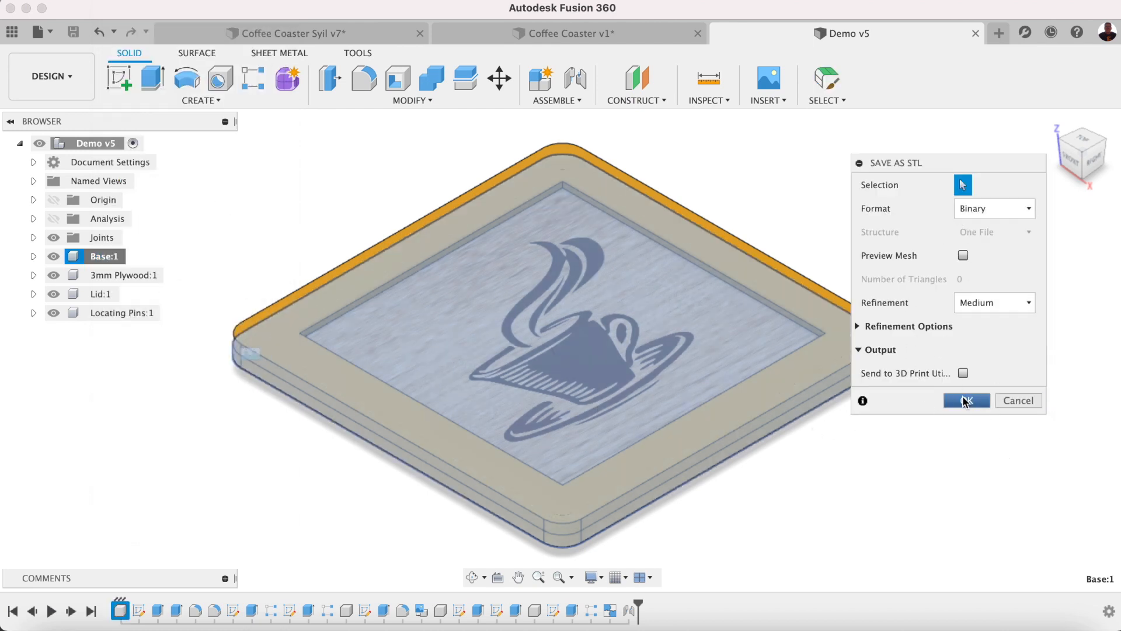
click(1017, 401)
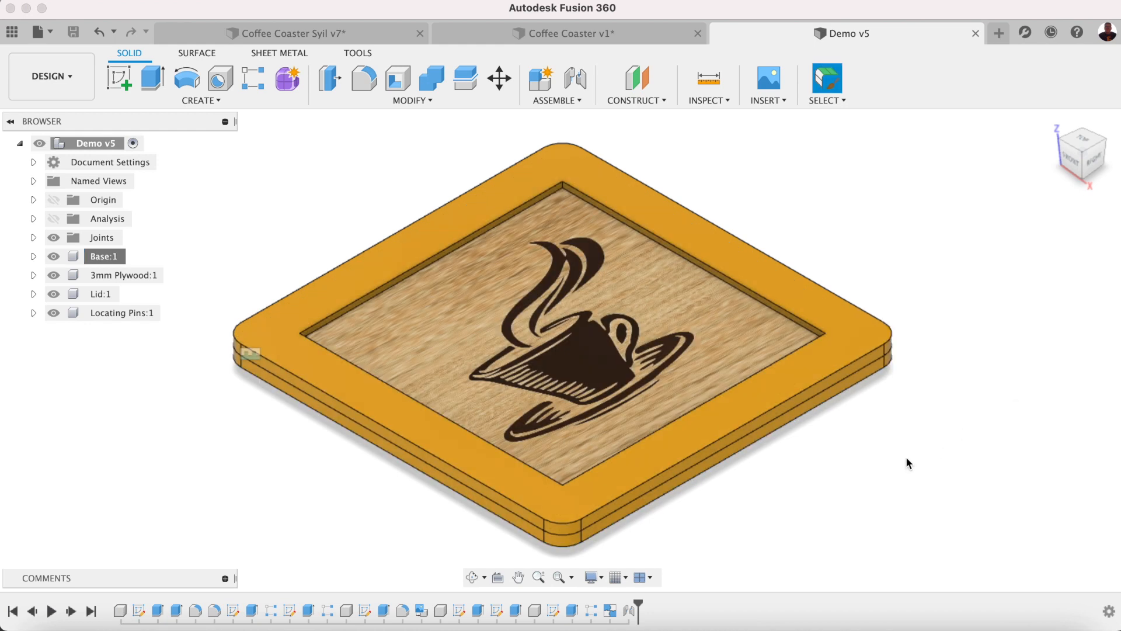